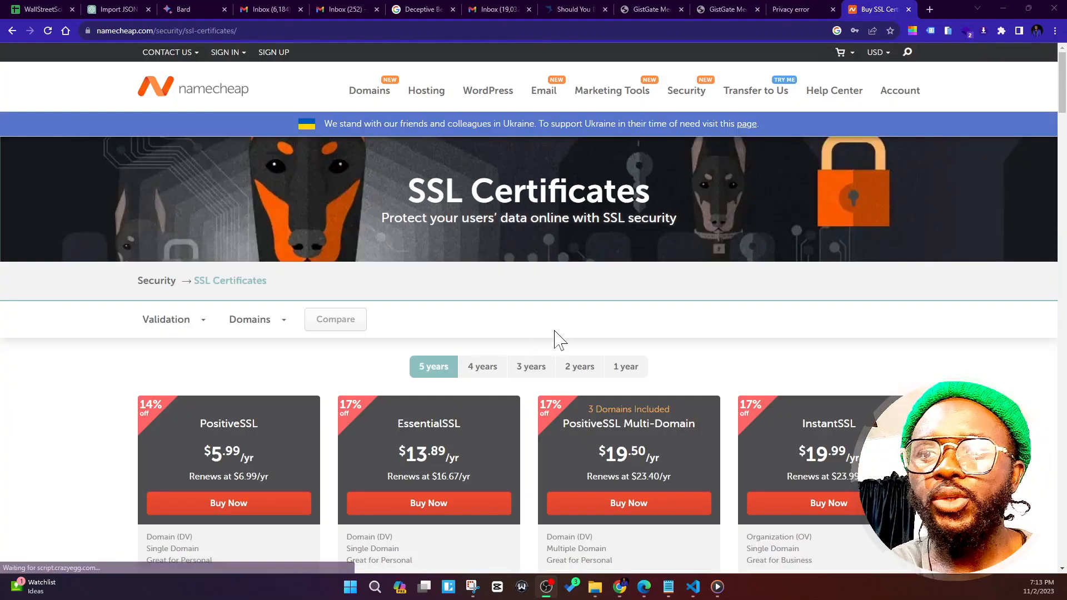
# - Review the Namecheap SSL certificate plans and their prices for the 1 year term
pyautogui.scroll(-5, 643, 269)
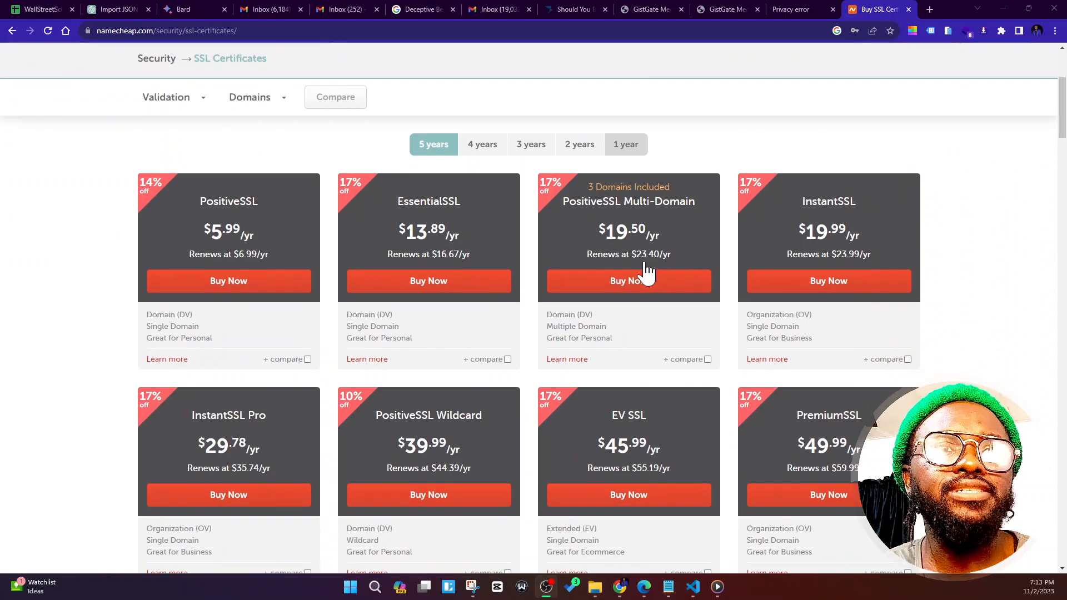
pyautogui.scroll(4, 643, 269)
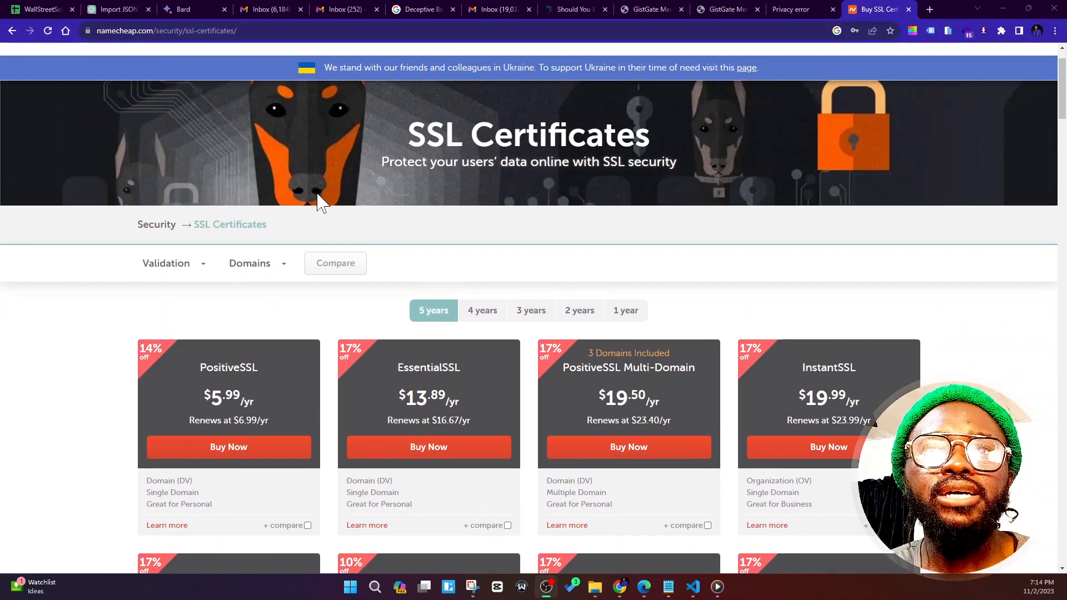
pyautogui.scroll(-3, 320, 200)
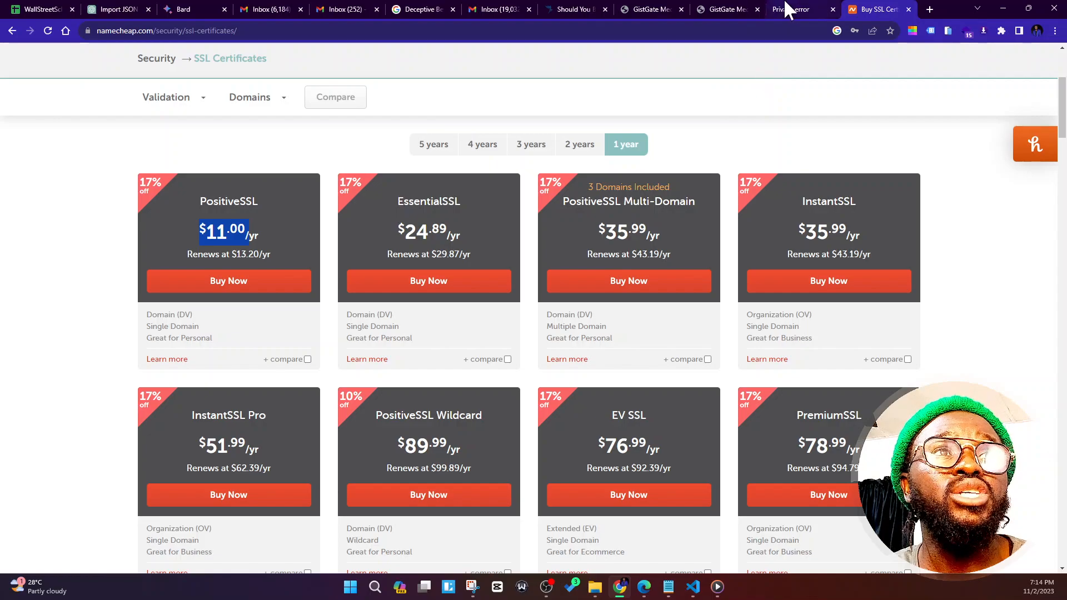
# - Compare the https page of gistgate.com with its http version, looking through the GistGate site's services section
pyautogui.click(789, 9)
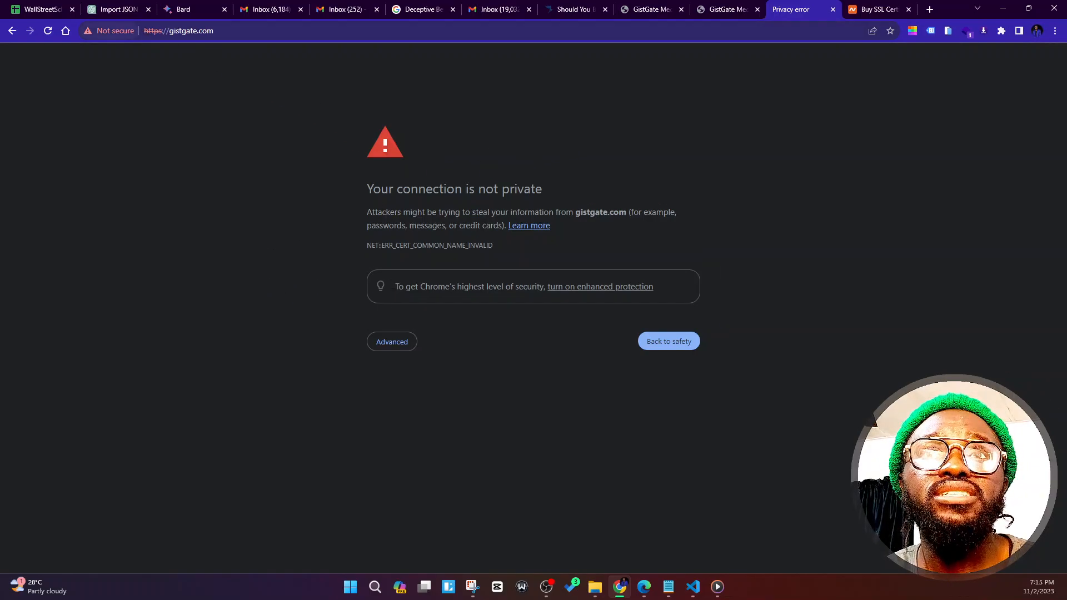
pyautogui.moveTo(181, 30); pyautogui.dragTo(214, 31)
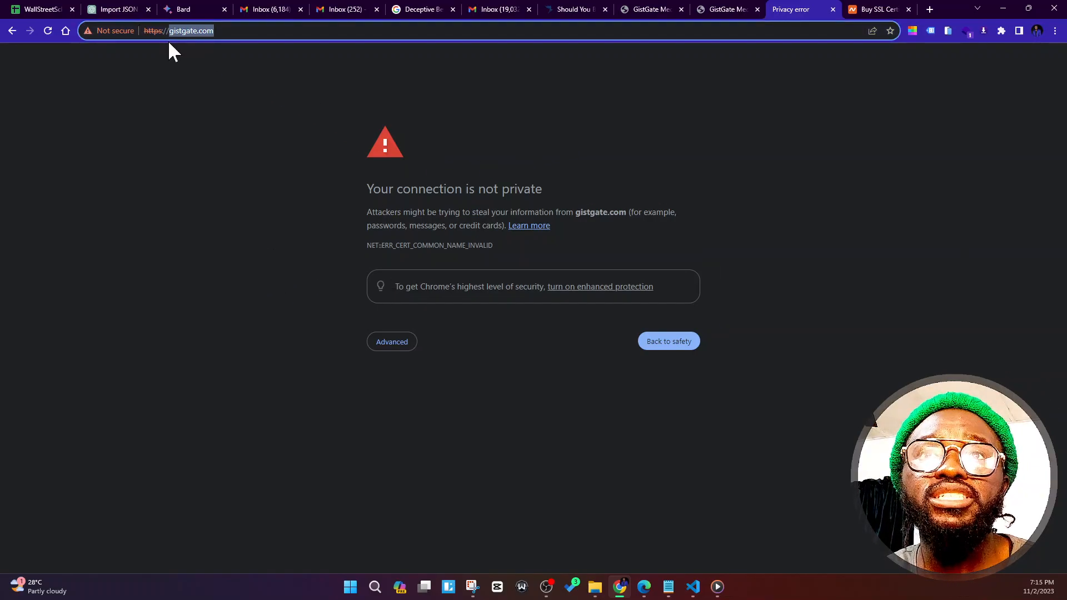
pyautogui.click(725, 10)
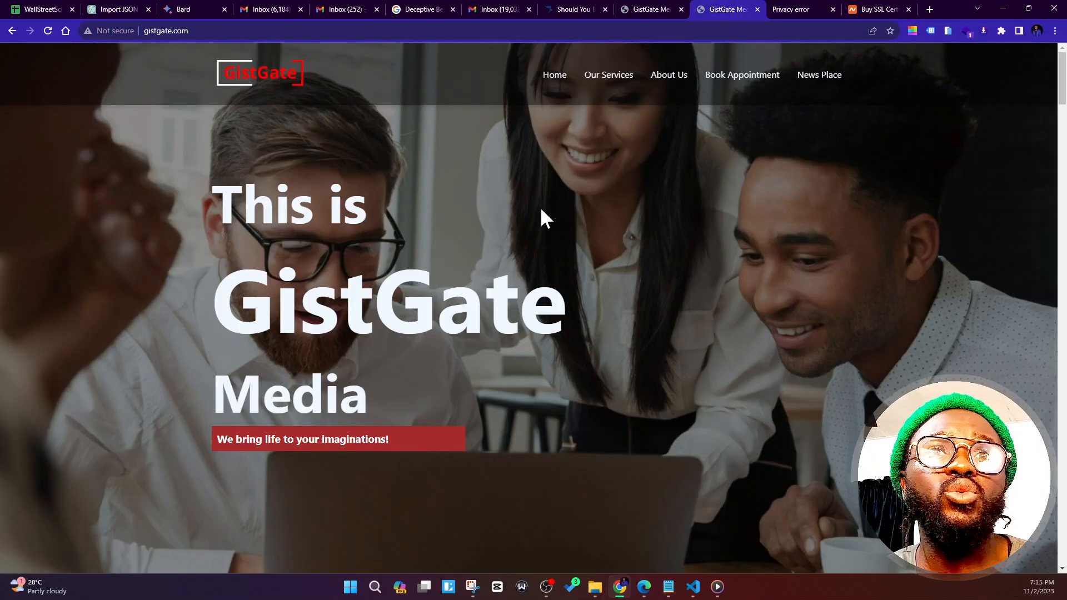
pyautogui.scroll(-15, 542, 210)
pyautogui.scroll(-20, 544, 208)
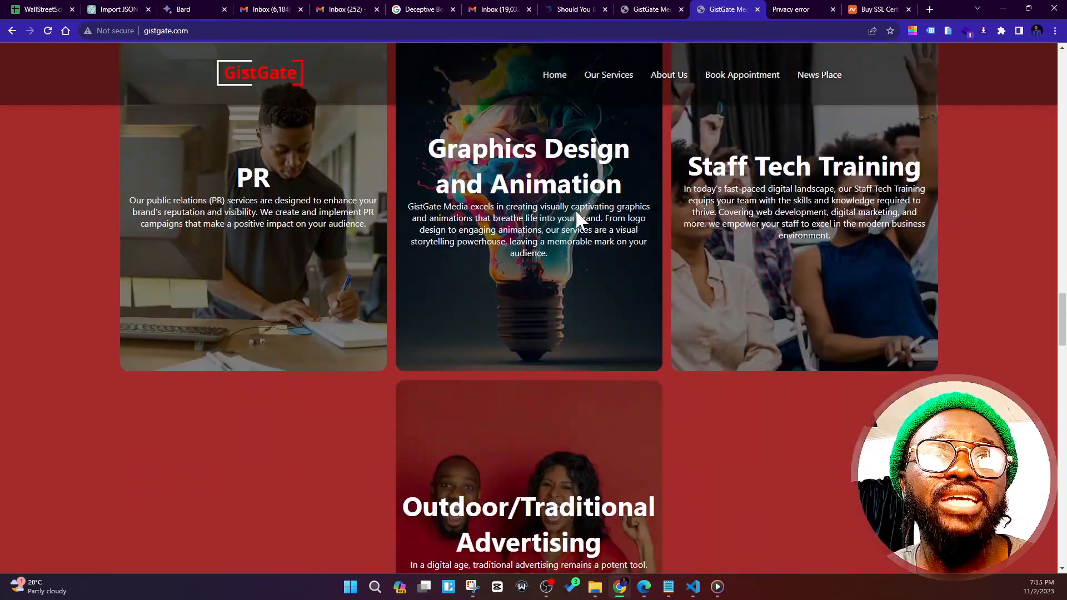
pyautogui.scroll(-10, 570, 201)
pyautogui.scroll(11, 605, 222)
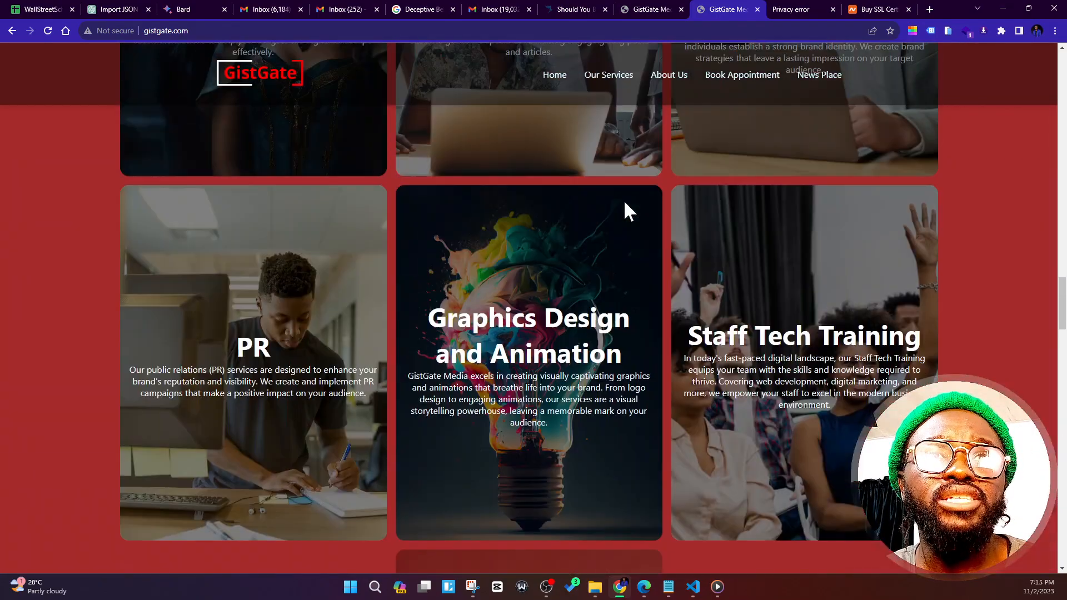
pyautogui.scroll(20, 625, 203)
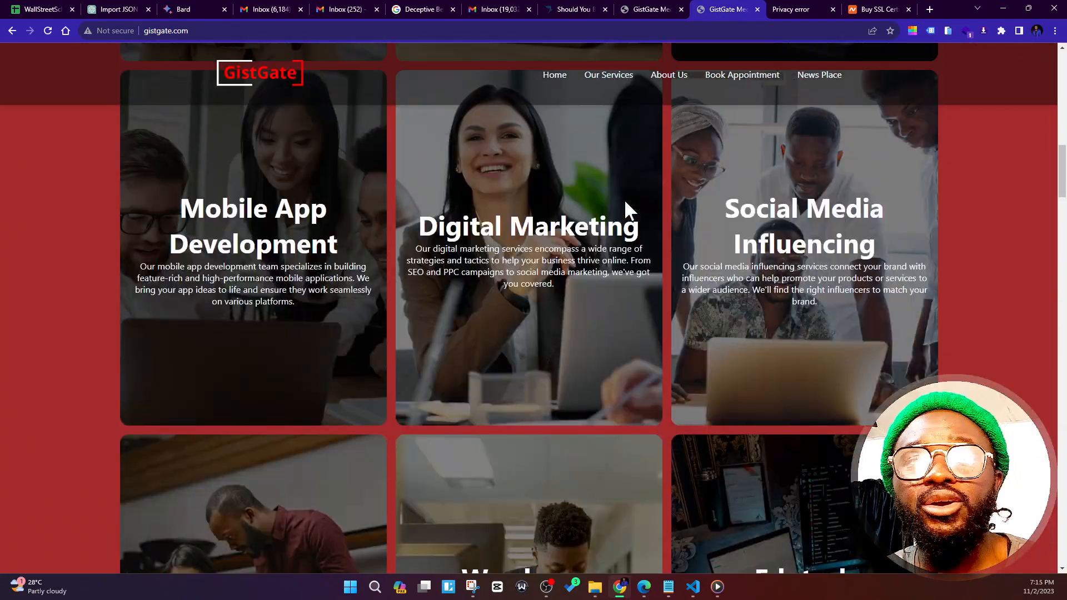
pyautogui.scroll(10, 625, 199)
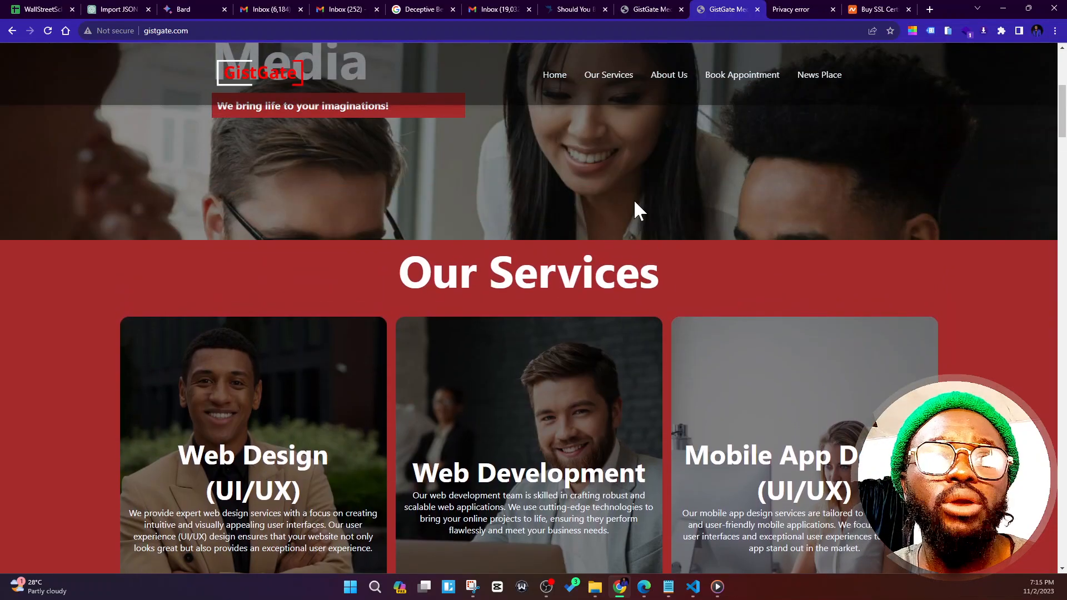
pyautogui.scroll(-6, 633, 206)
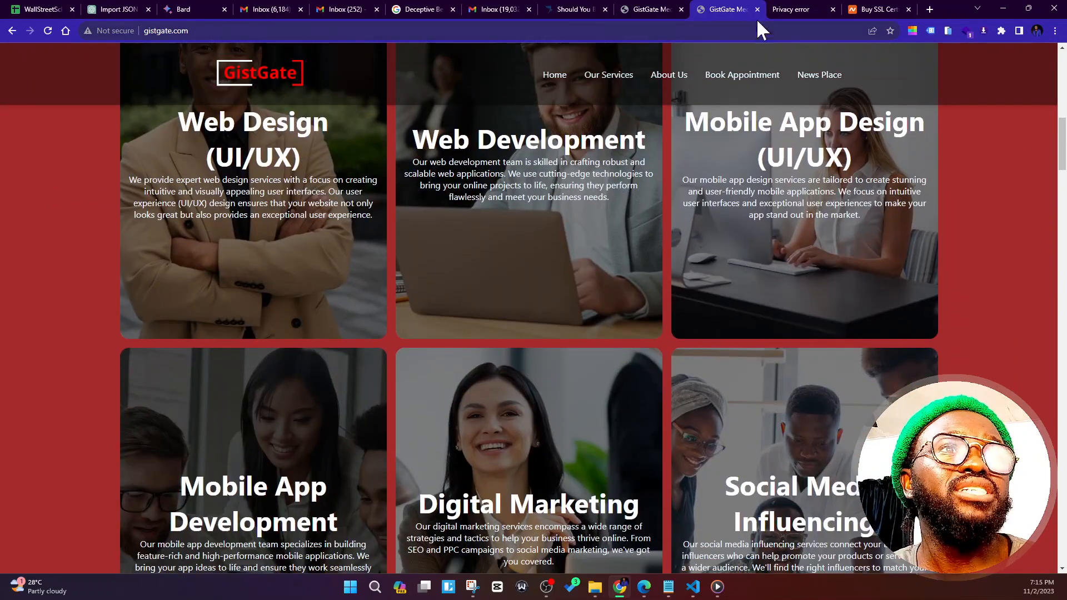
# - Expand the advanced details of the https gistgate.com privacy error and proceed to the unsafe site
pyautogui.click(793, 8)
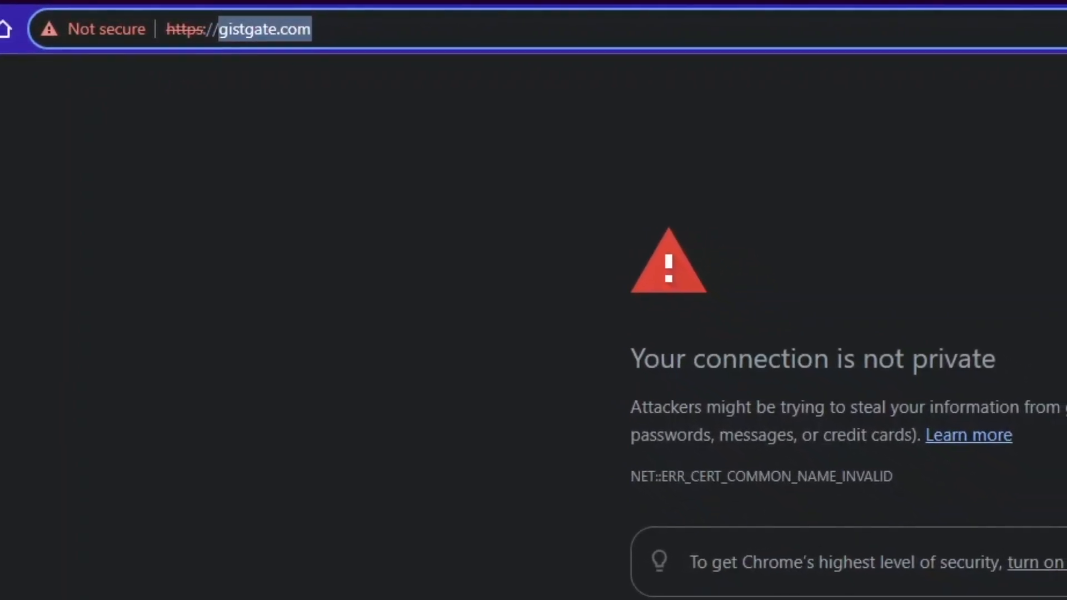
pyautogui.click(207, 29)
pyautogui.doubleClick(196, 29)
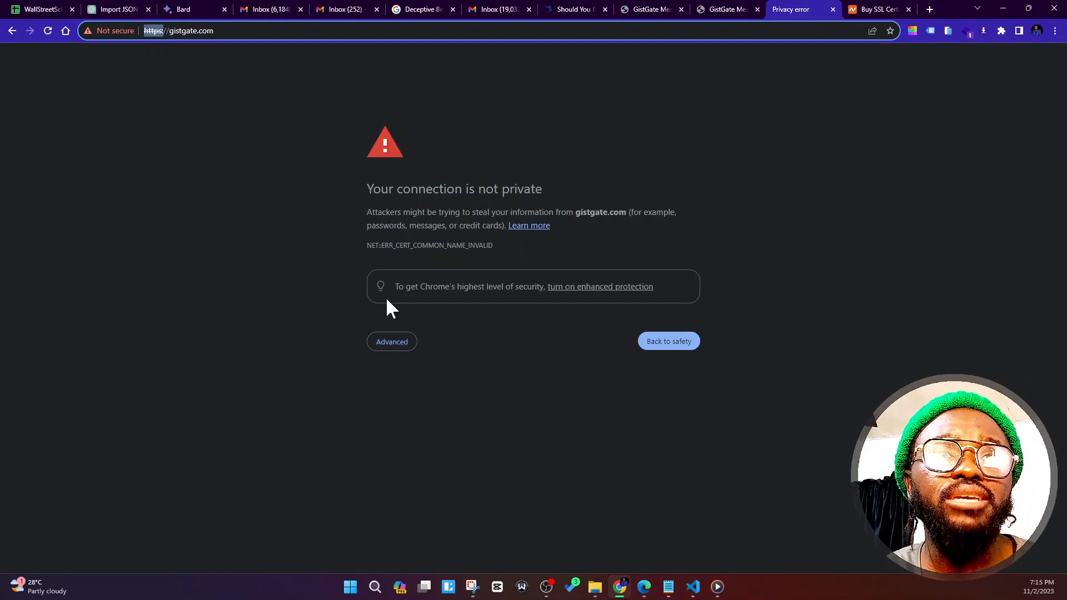
pyautogui.click(395, 345)
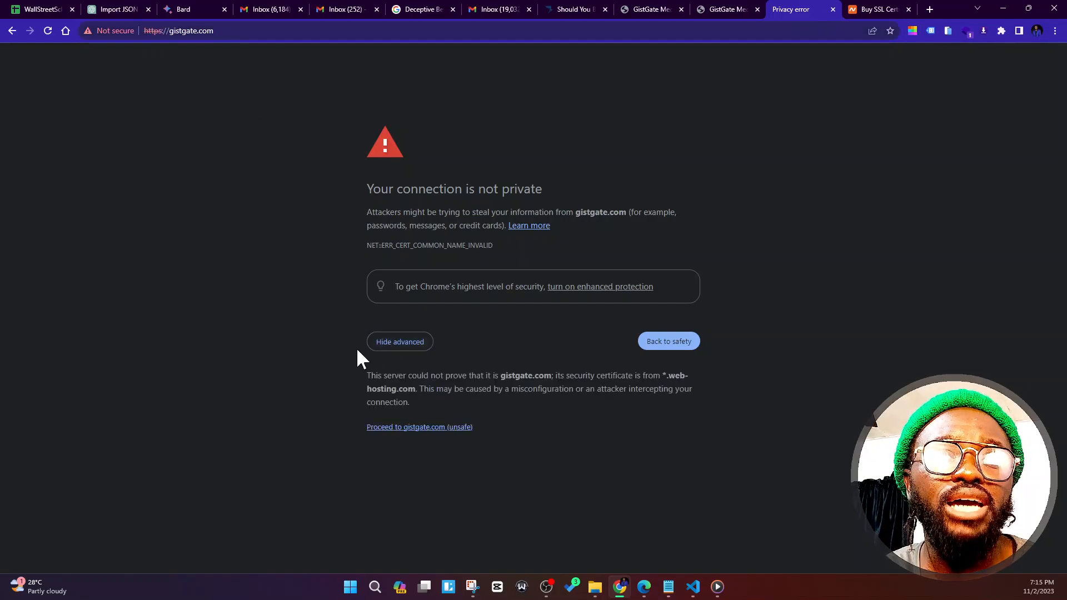
pyautogui.click(402, 428)
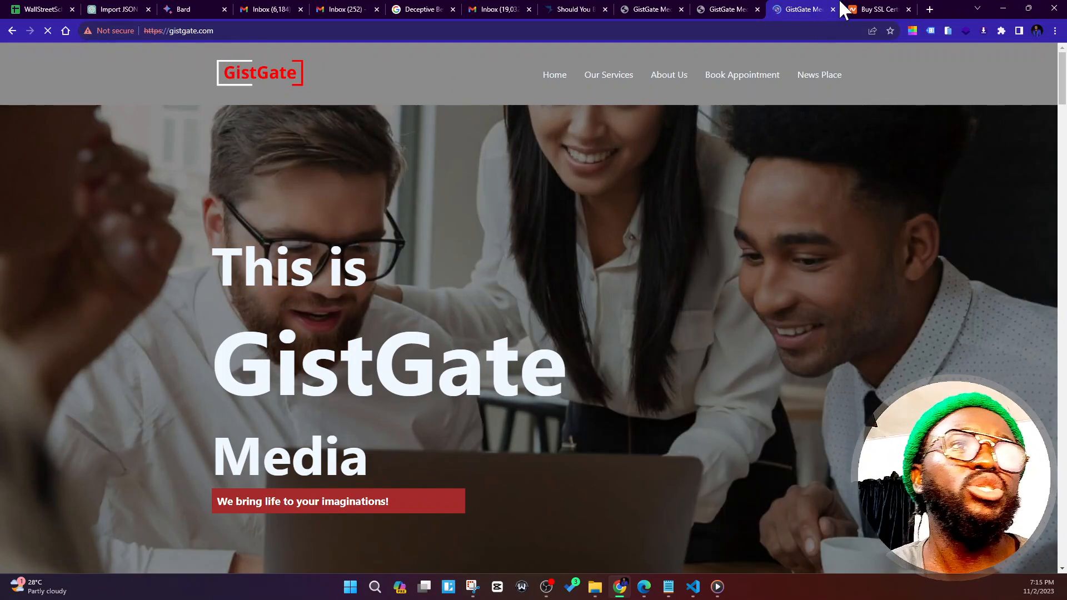
# - Go back to the http version of the GistGate site and view its opening section
pyautogui.click(725, 10)
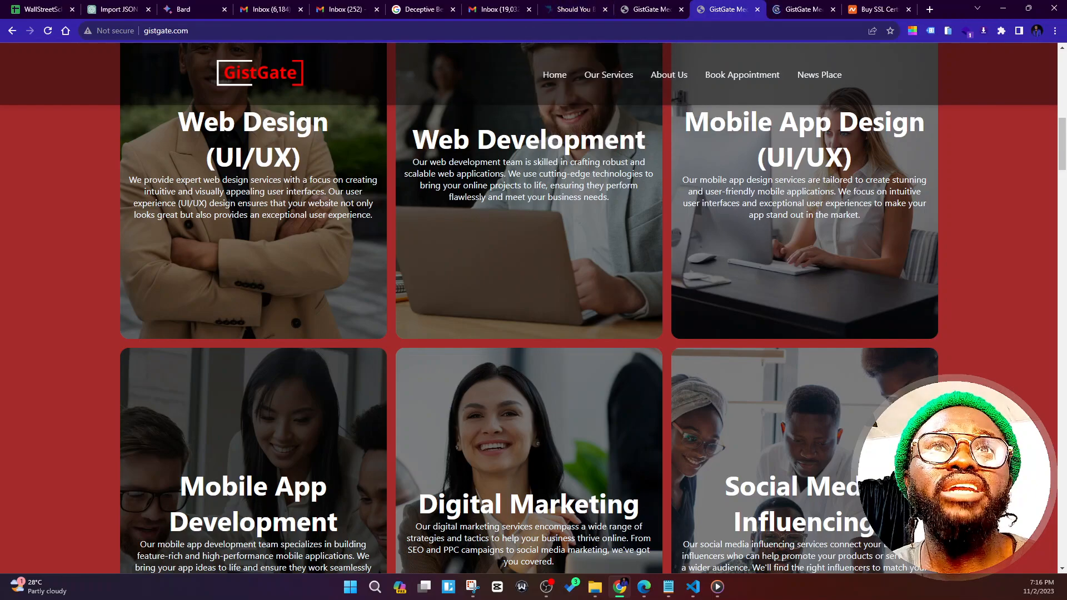
pyautogui.scroll(5, 452, 138)
pyautogui.scroll(1, 451, 137)
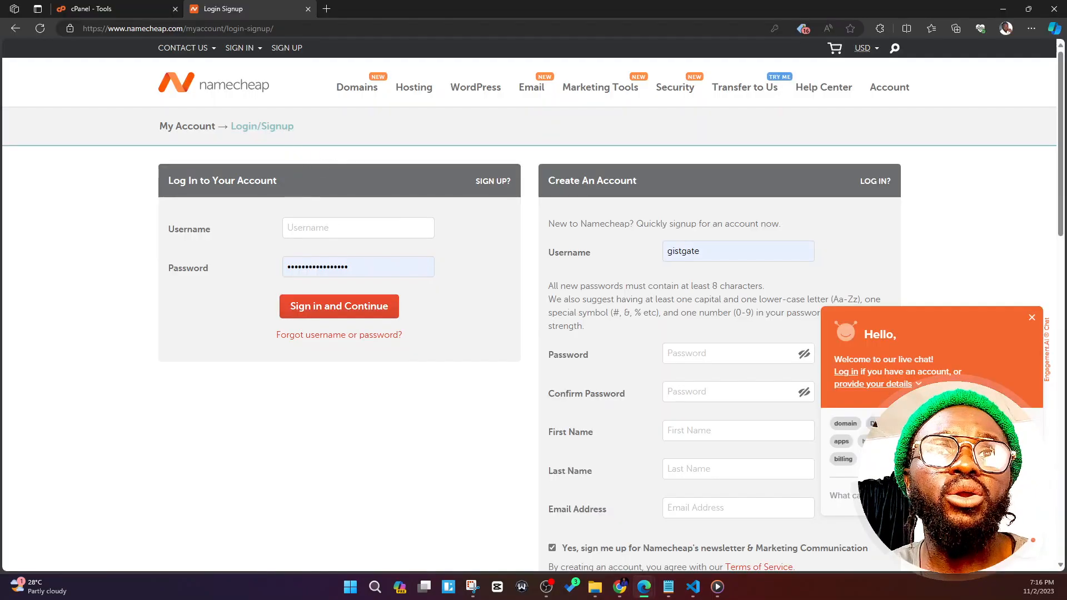
# - Sign in to the Namecheap account in Edge, entering the account password and the two-factor OTP code
pyautogui.click(326, 269)
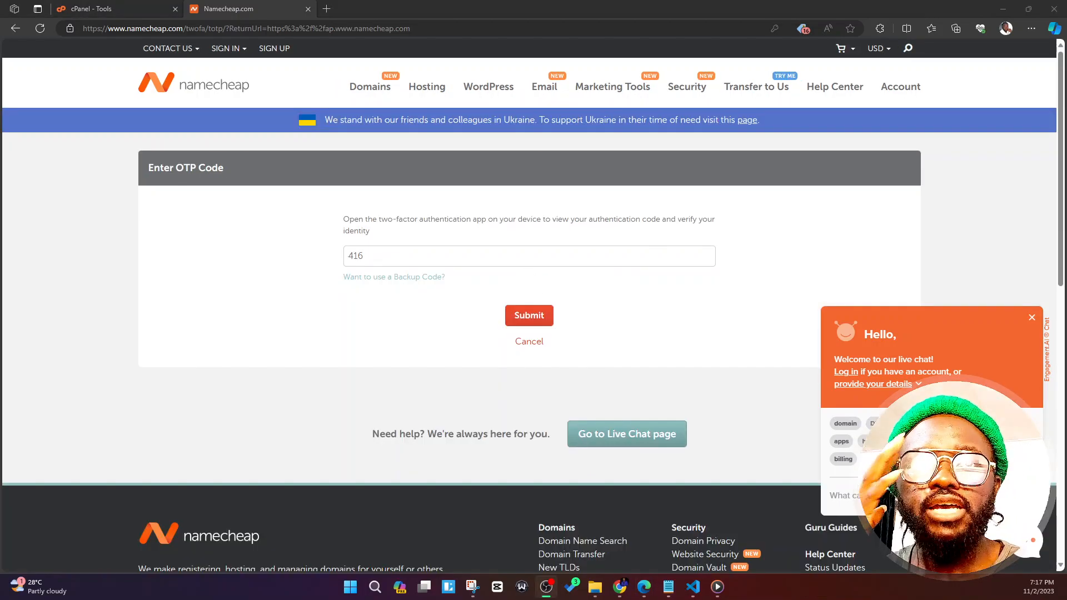
pyautogui.hotkey('alt', 'Tab')
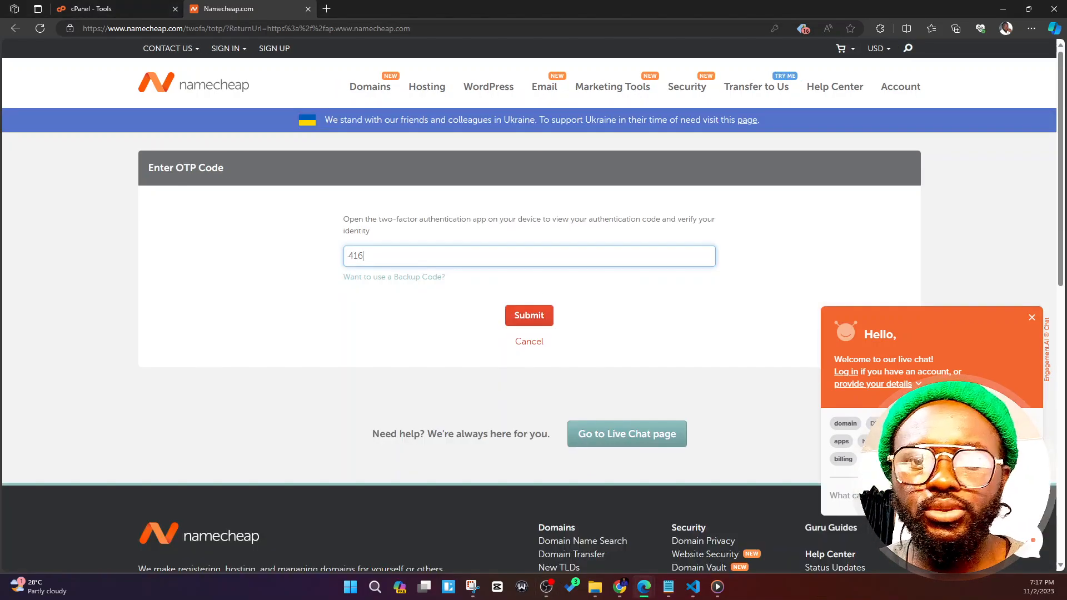
pyautogui.press('Return')
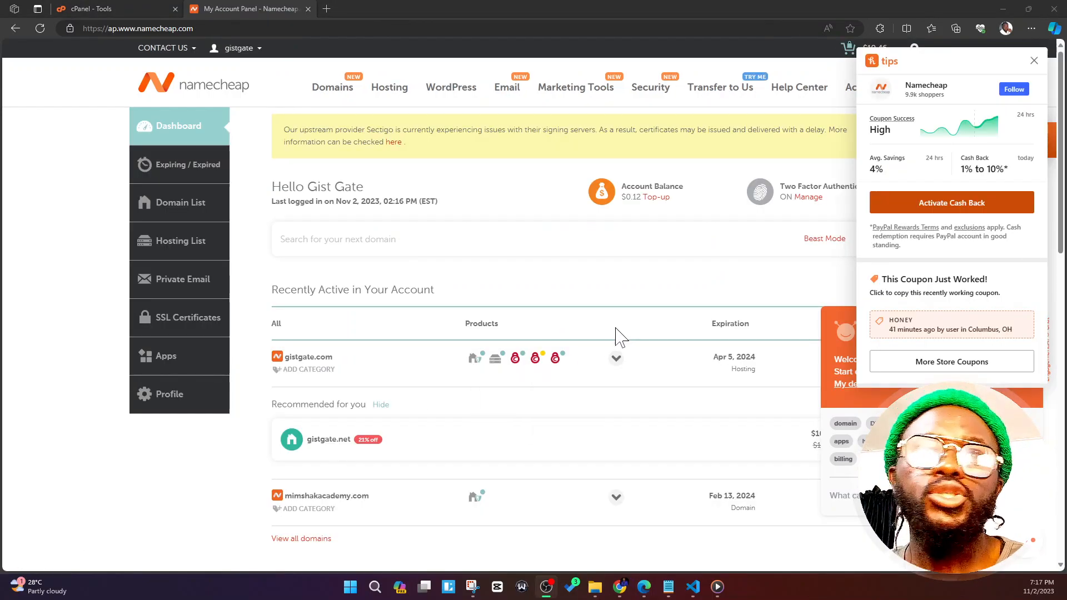
# - Dismiss the shopping tips popup, look over the account dashboard and open the management page for gistgate.com
pyautogui.click(1034, 61)
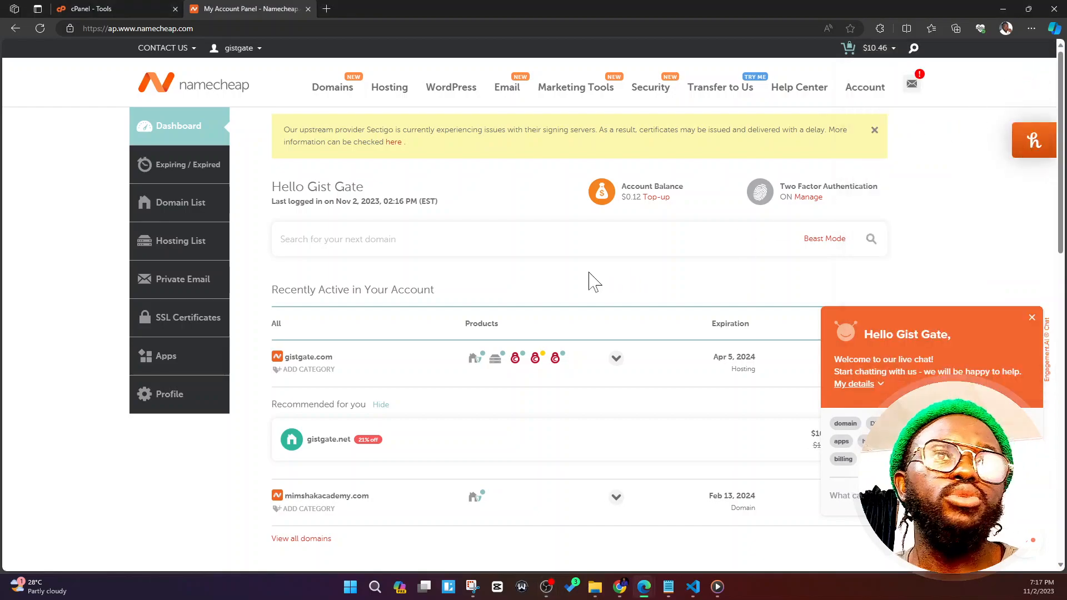
pyautogui.scroll(-3, 596, 279)
pyautogui.moveTo(475, 217)
pyautogui.scroll(-1, 464, 328)
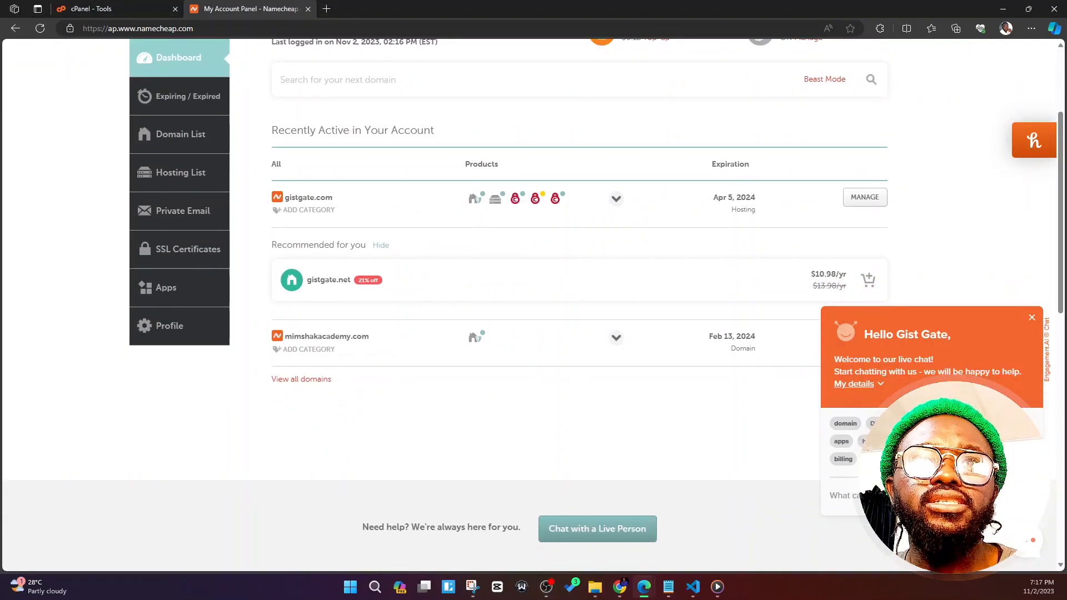
pyautogui.scroll(3, 283, 312)
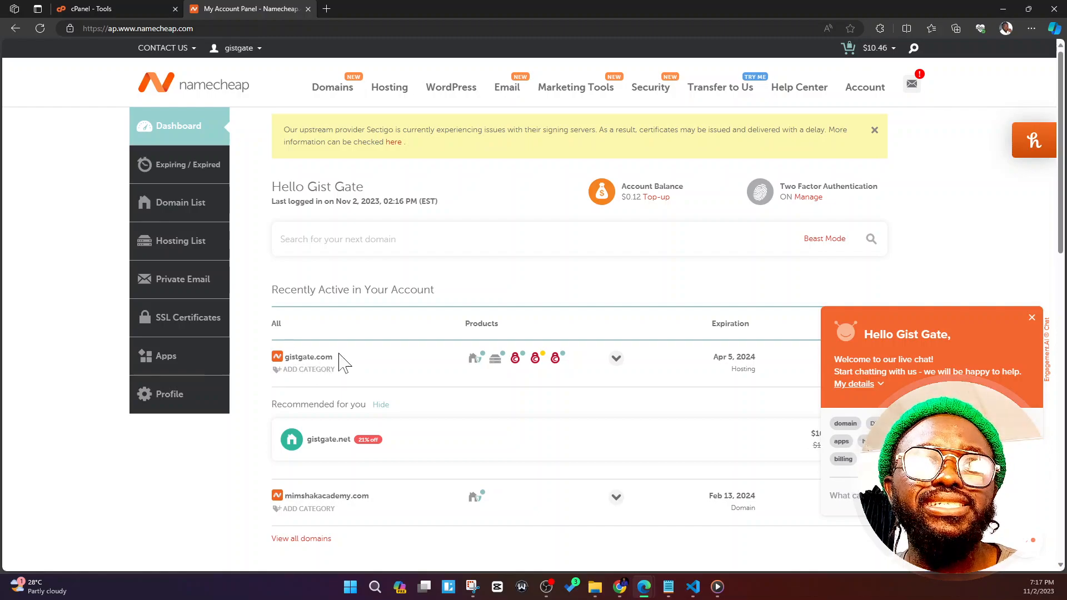
pyautogui.scroll(-2, 356, 361)
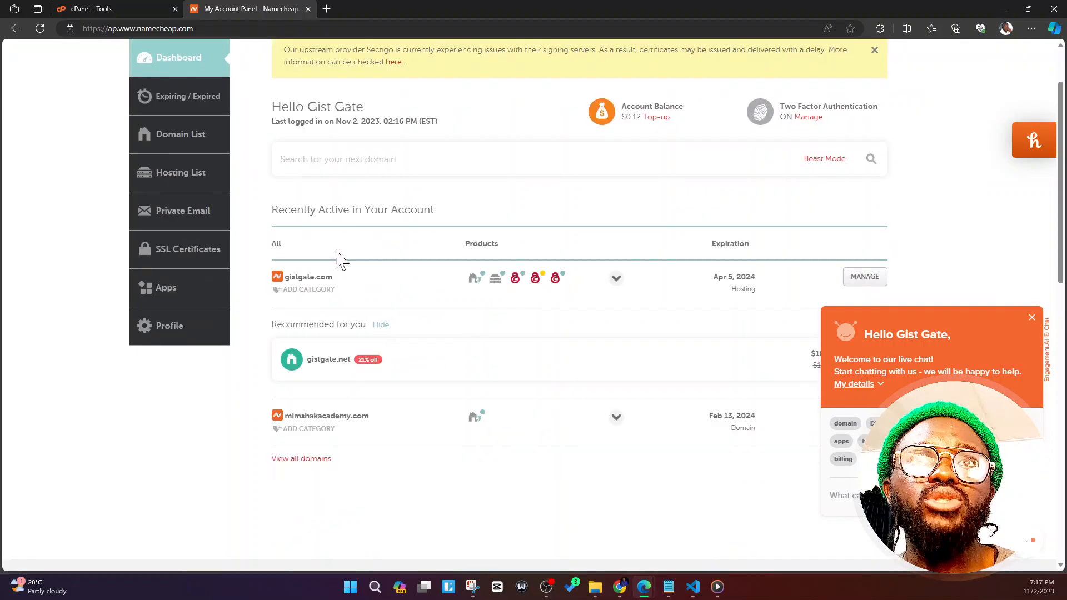
pyautogui.click(863, 278)
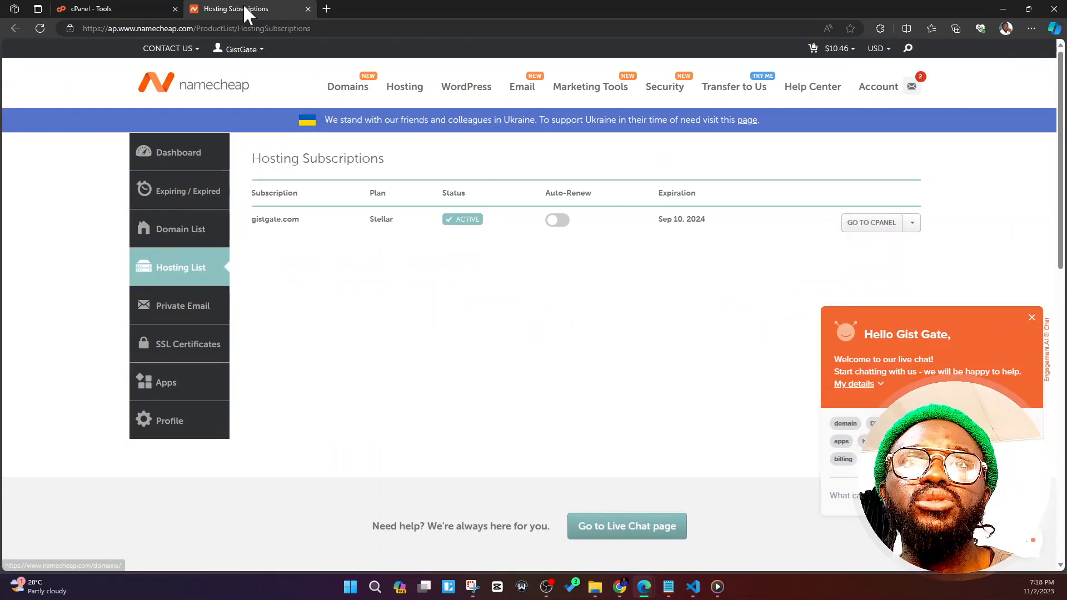
# - Switch to the open cPanel Tools page, reload it and look through its tool groups
pyautogui.click(62, 9)
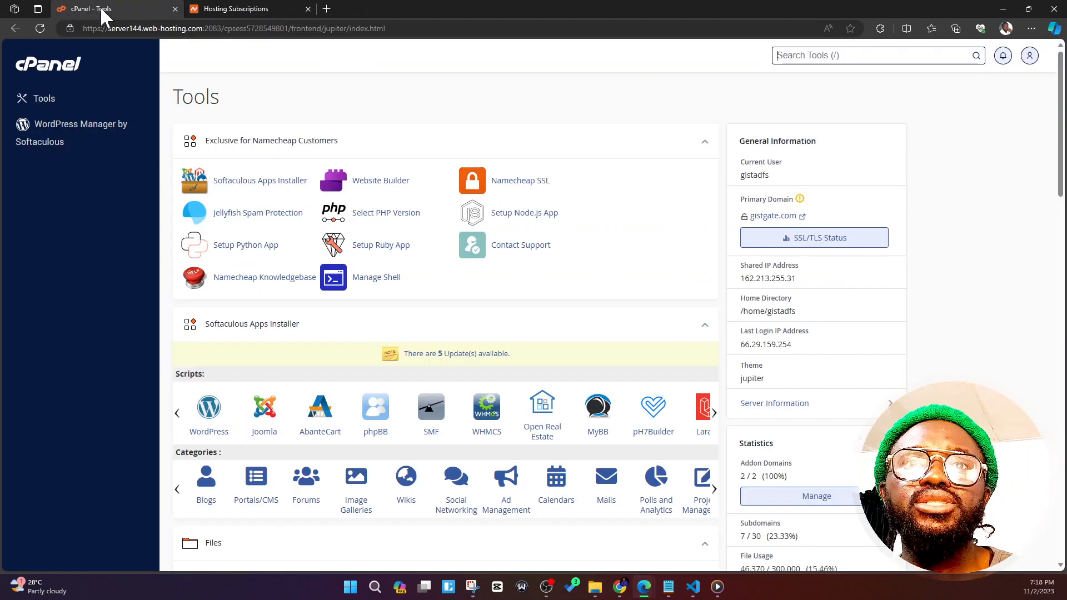
pyautogui.click(40, 29)
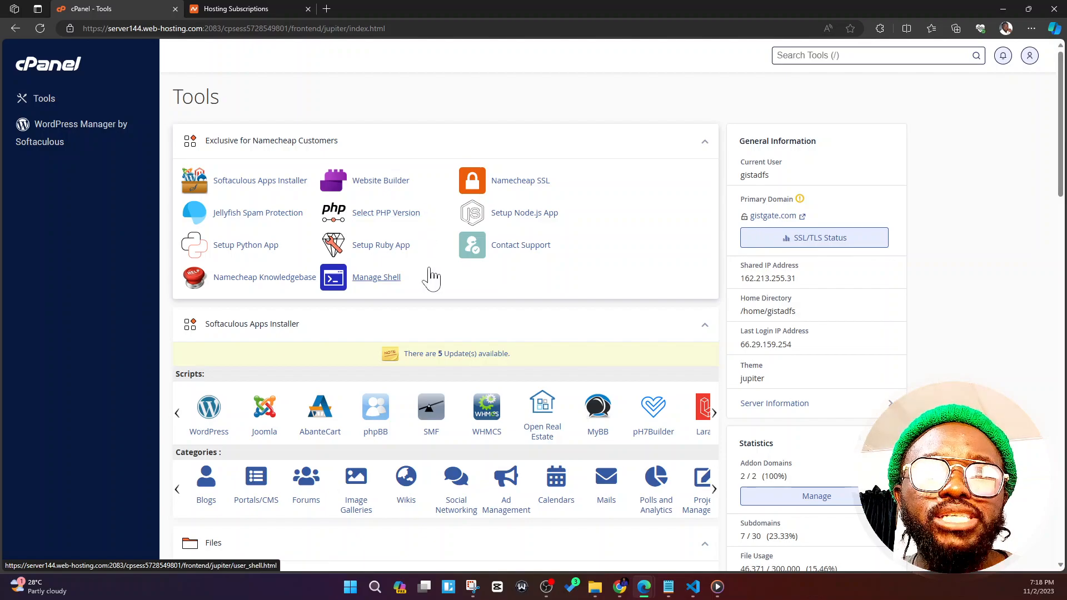
pyautogui.scroll(-8, 429, 272)
pyautogui.scroll(1, 356, 278)
pyautogui.scroll(-3, 273, 246)
pyautogui.scroll(3, 522, 234)
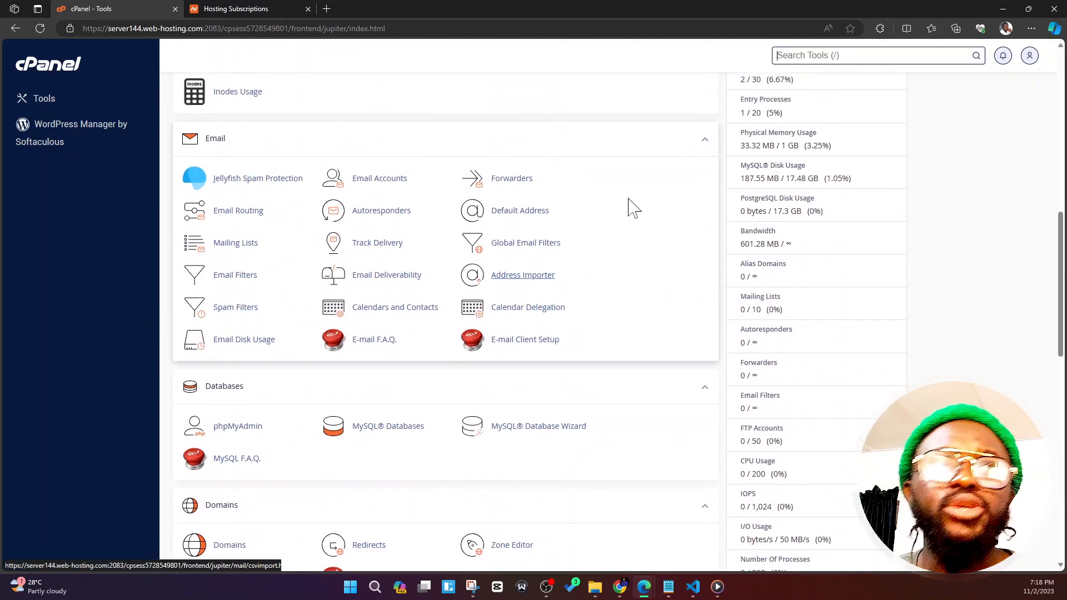
# - Search the cPanel tools for "termi" and open the Terminal
pyautogui.press('/')
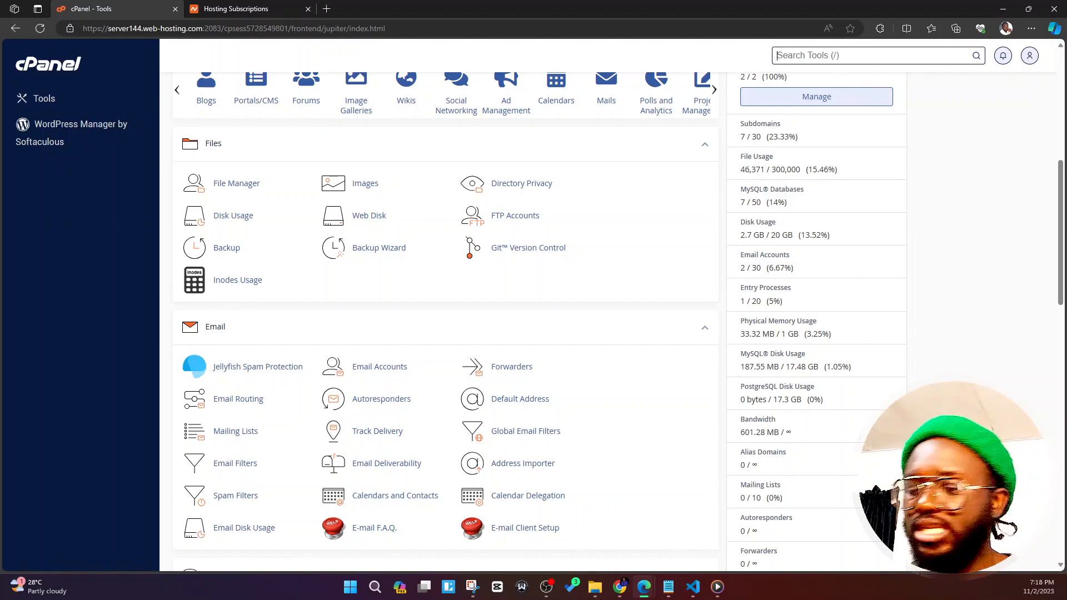
pyautogui.write('termi')
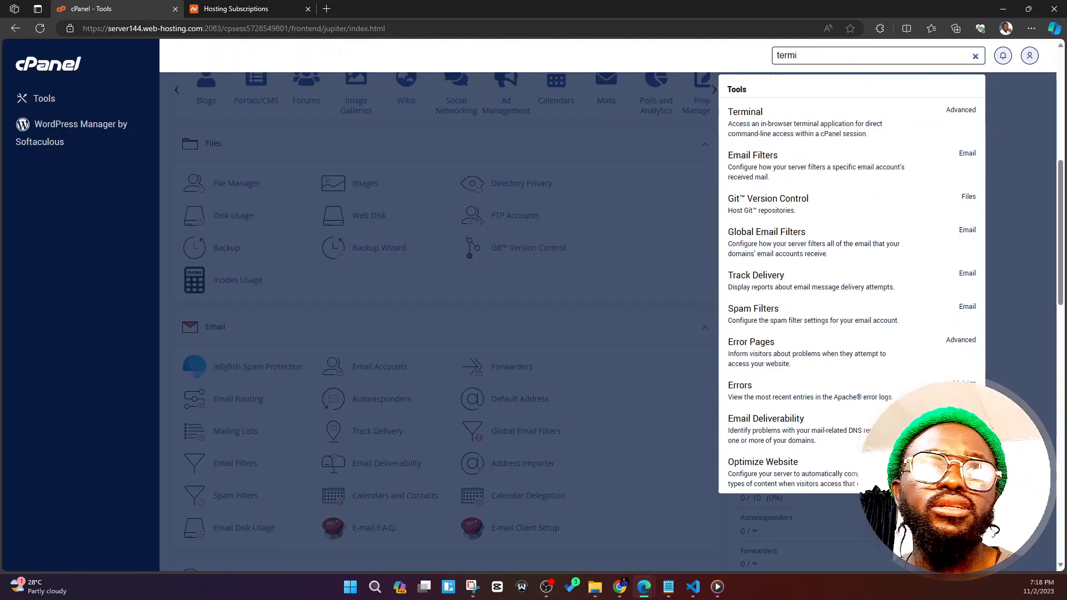
pyautogui.click(823, 100)
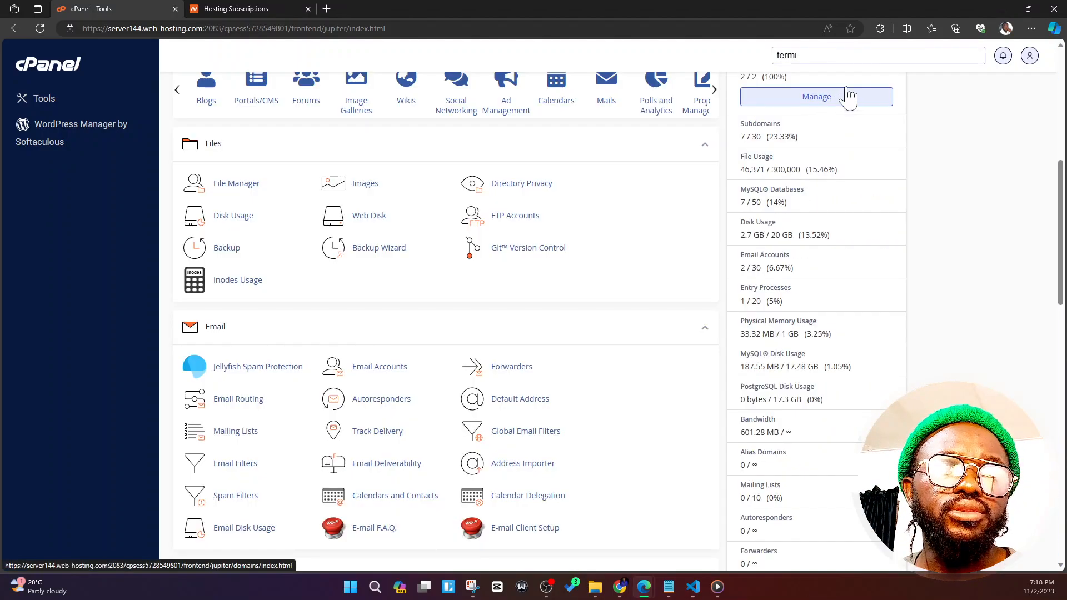
pyautogui.click(847, 57)
pyautogui.click(781, 130)
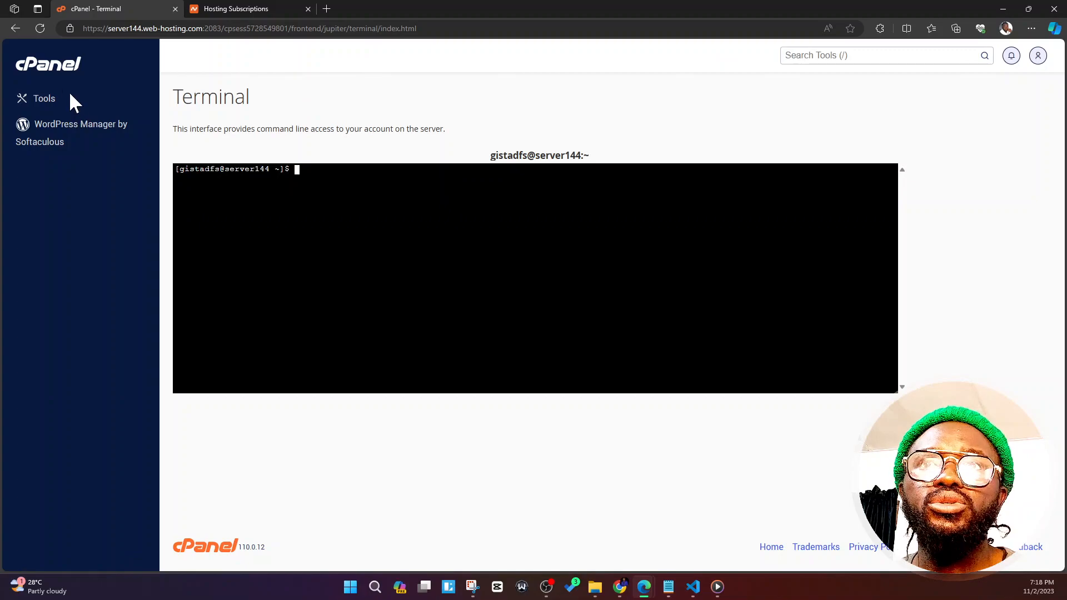
# - Return to the cPanel tools overview, find "termin" on the page and reopen the Terminal
pyautogui.click(49, 66)
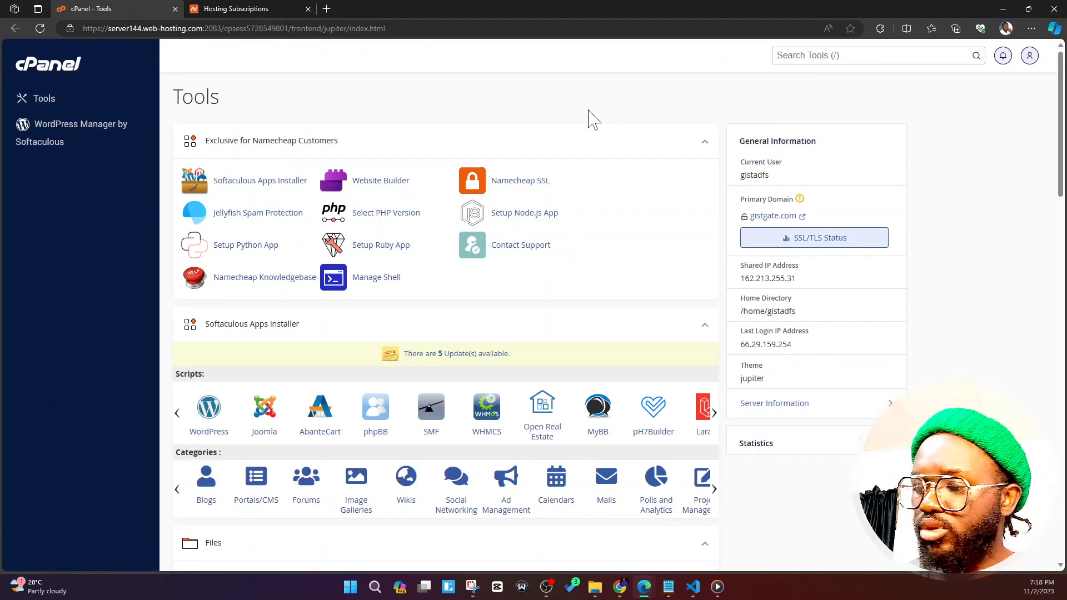
pyautogui.hotkey('ctrl', 'f')
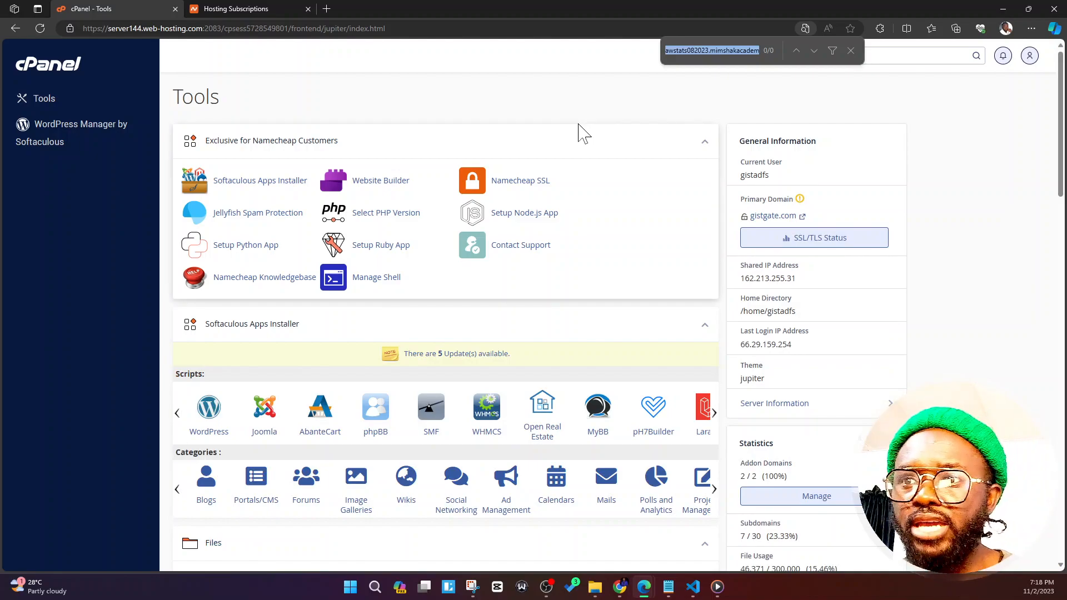
pyautogui.write('ter')
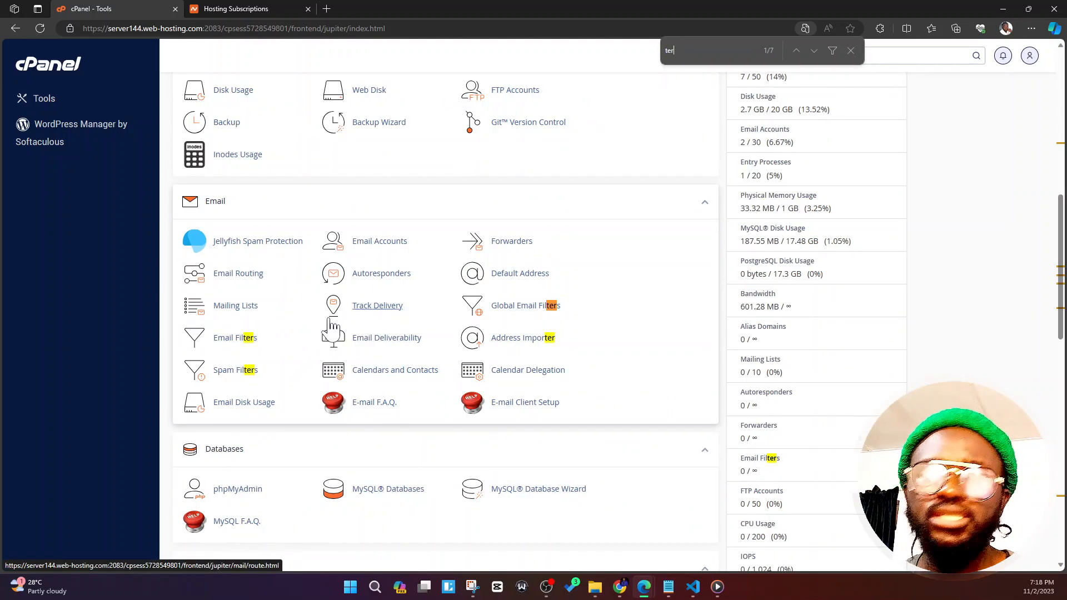
pyautogui.write('min')
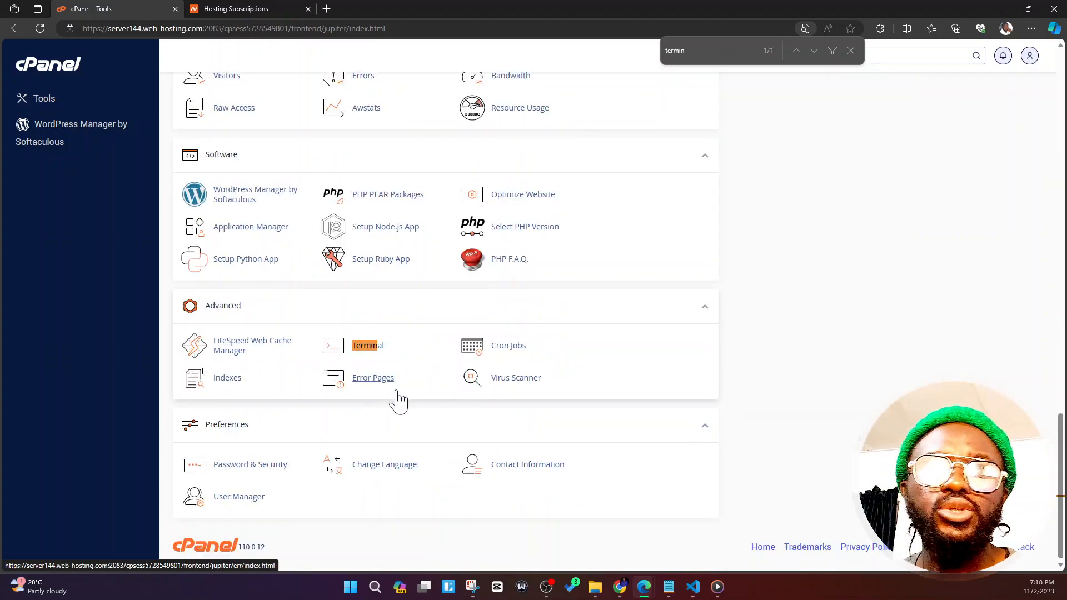
pyautogui.click(367, 346)
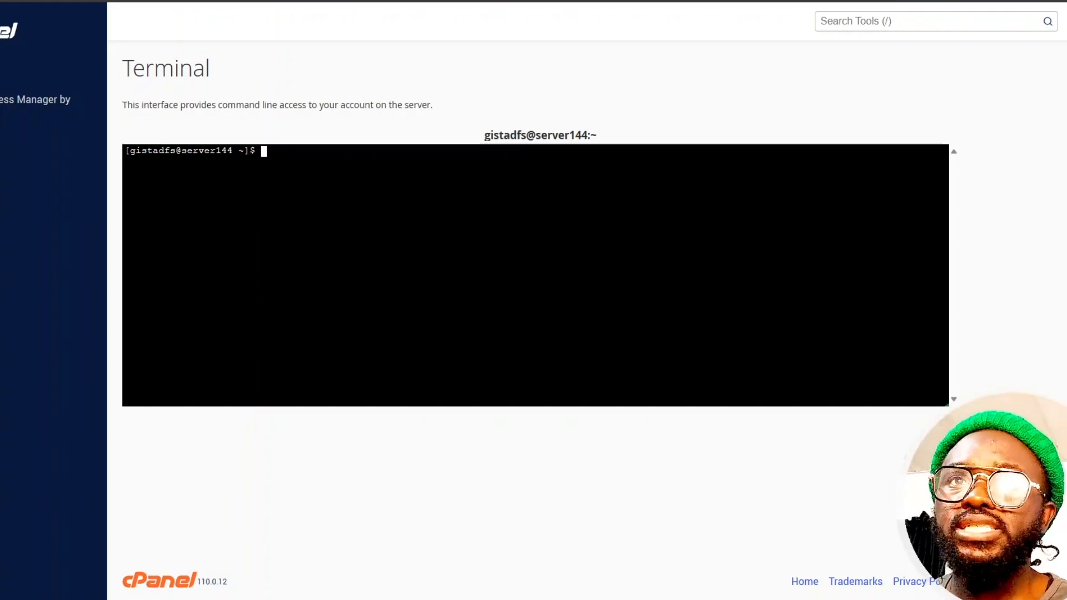
# - Print the current working directory with pwd, then list the home directory's contents with ls
pyautogui.write('pwd')
pyautogui.press('Return')
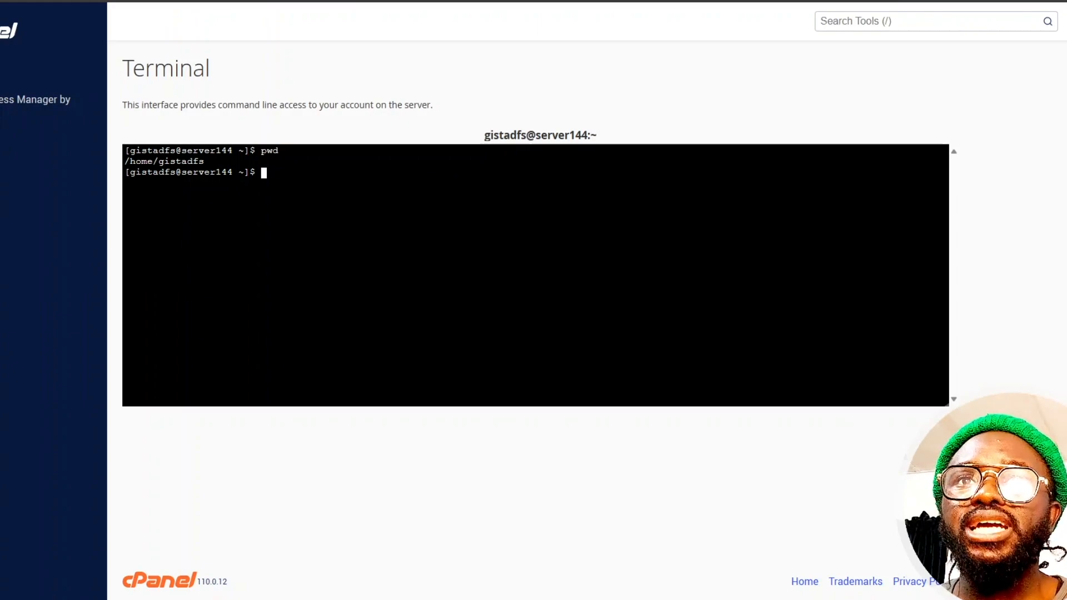
pyautogui.moveTo(209, 161); pyautogui.dragTo(124, 161)
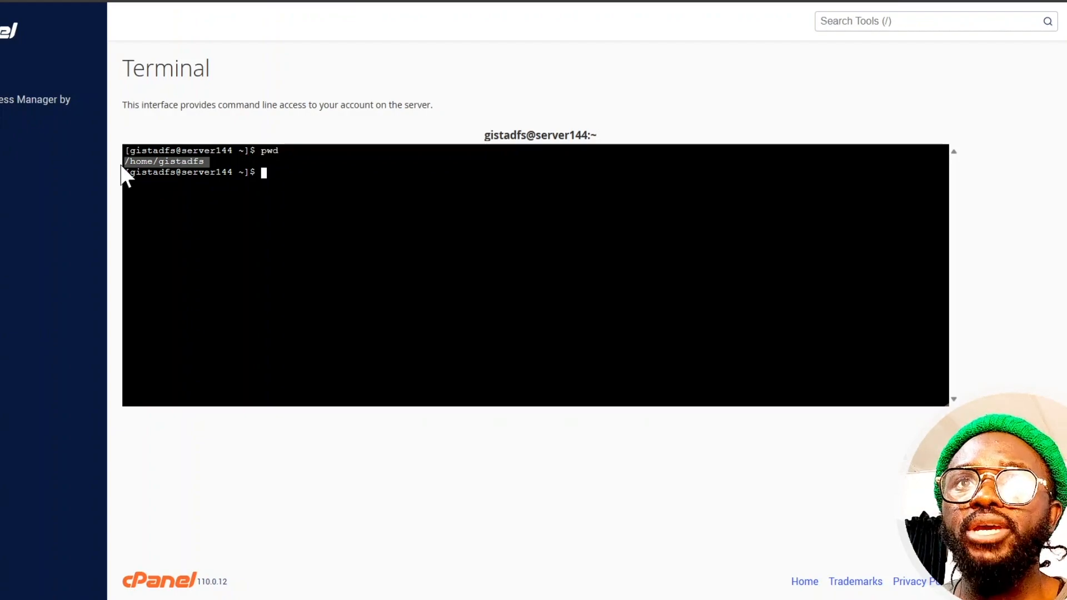
pyautogui.click(144, 163)
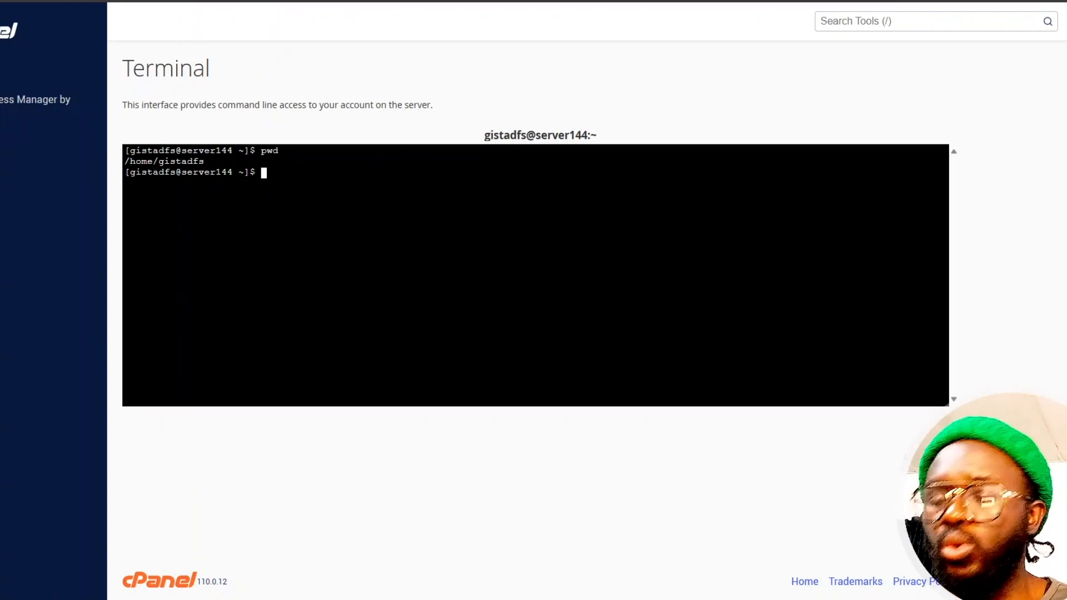
pyautogui.write('ls')
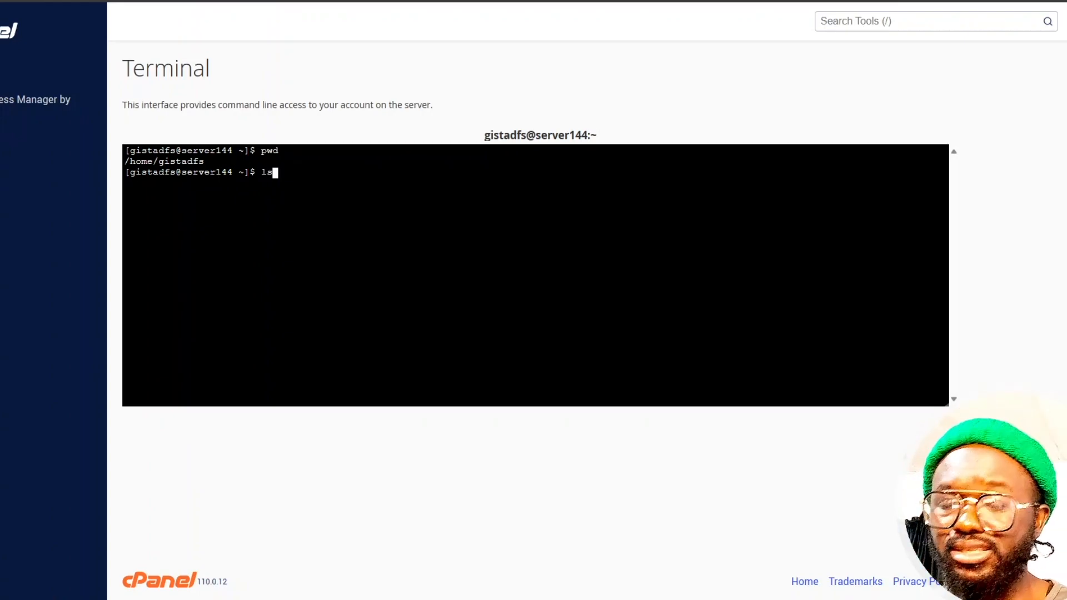
pyautogui.press('Return')
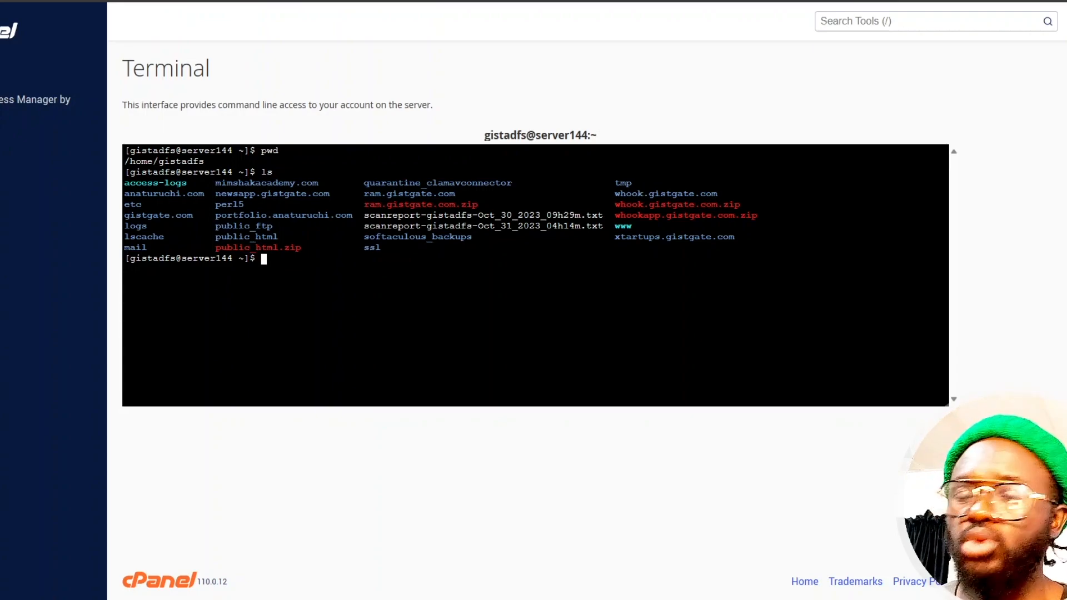
pyautogui.write('cur')
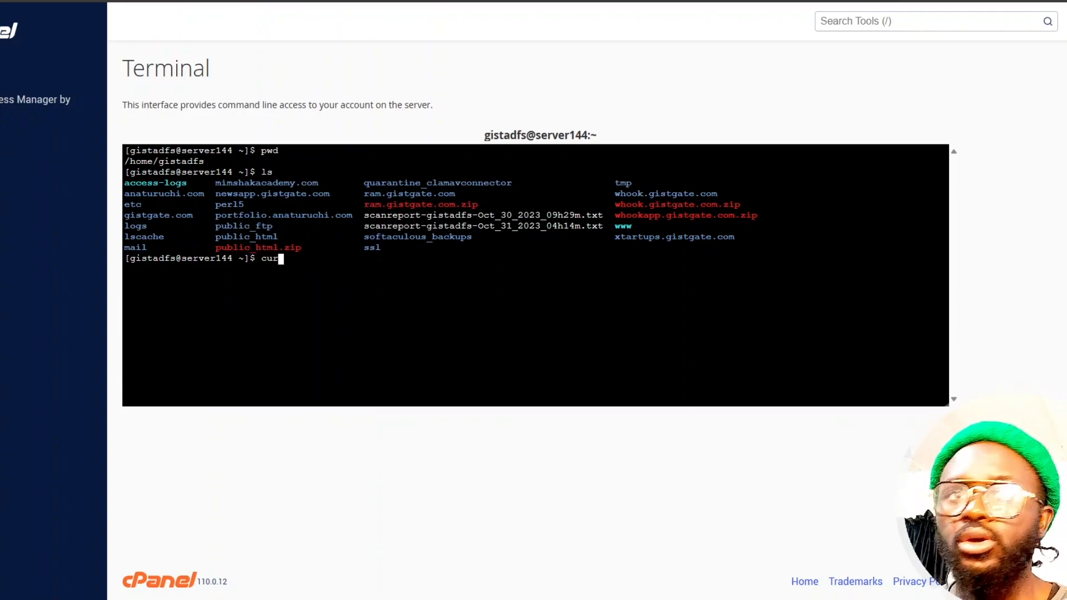
pyautogui.write('l https://')
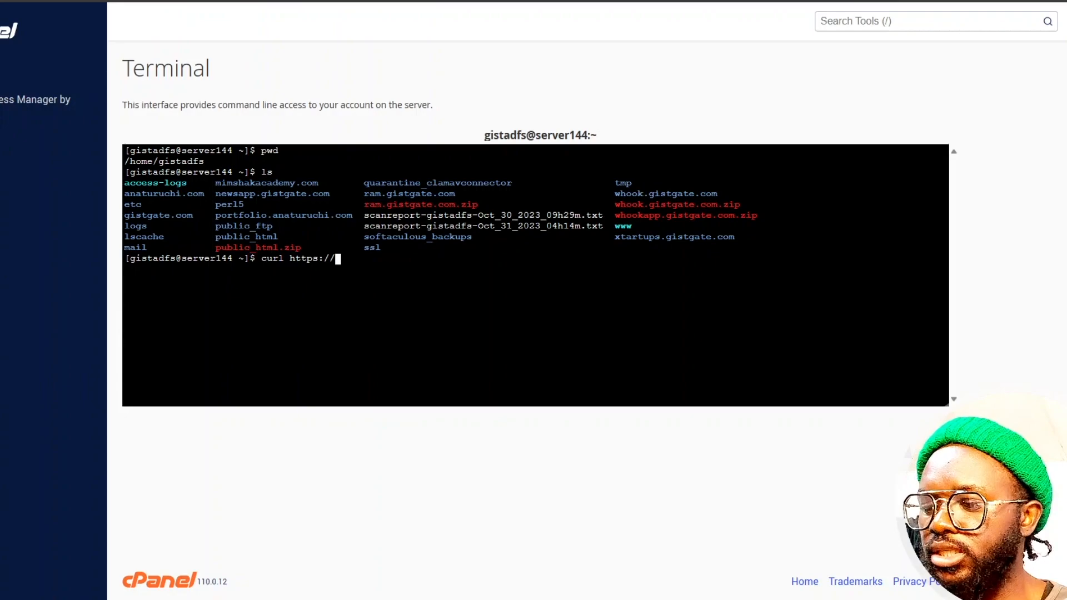
pyautogui.write('get')
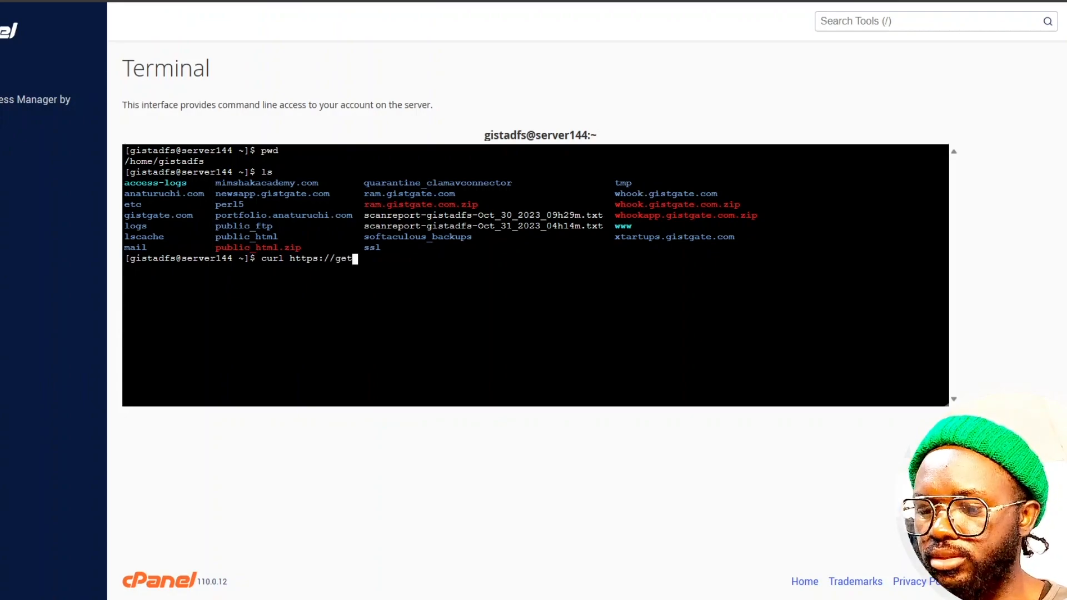
pyautogui.write('.acm')
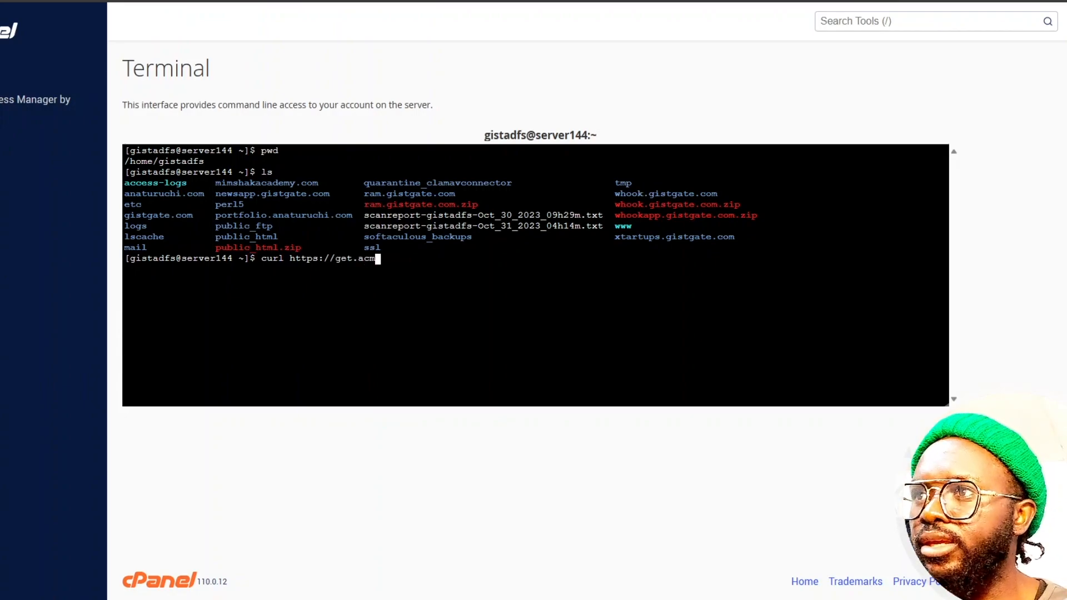
pyautogui.write('e.sh')
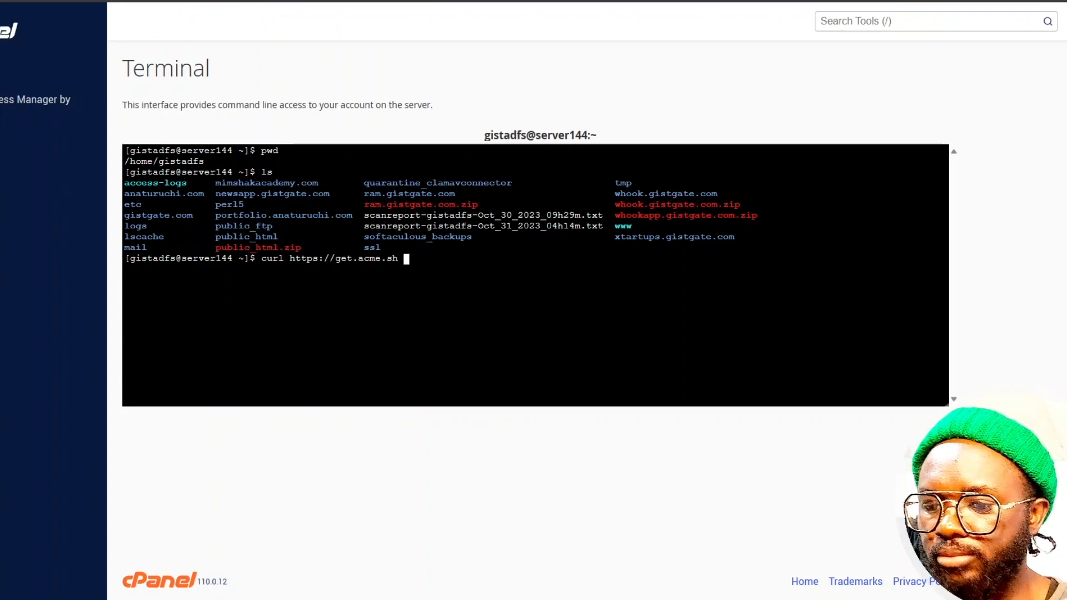
pyautogui.write(' |')
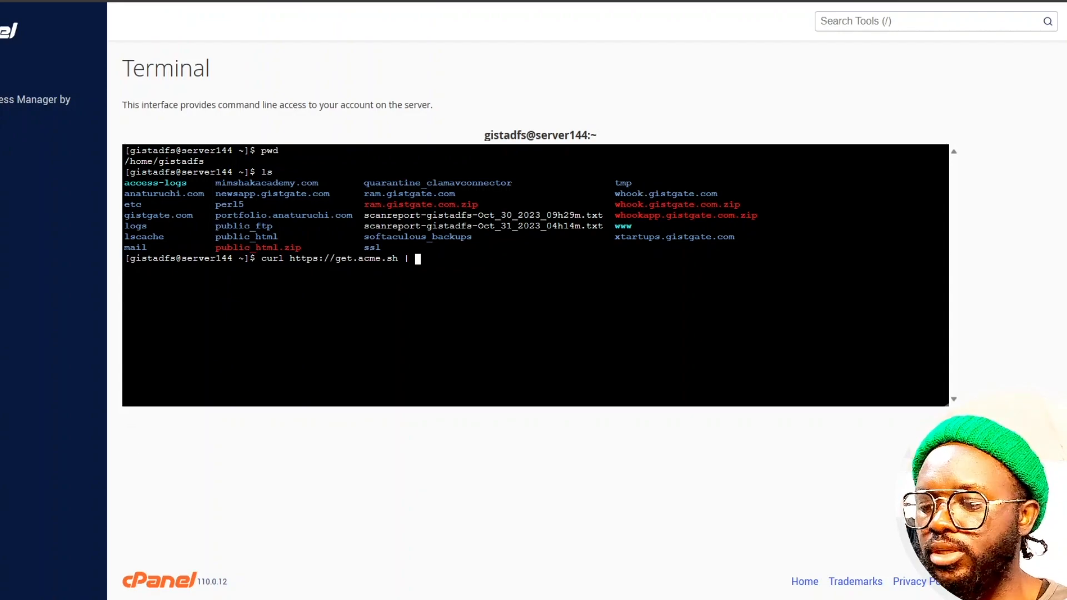
pyautogui.write('sh')
pyautogui.press('Return')
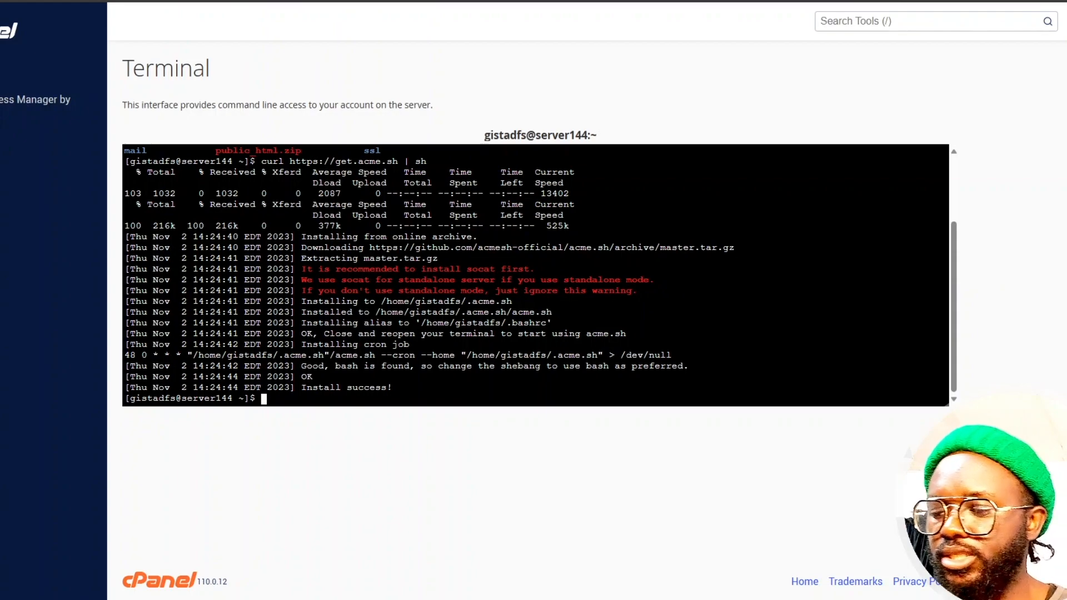
# - List the contents of the .acme.sh/ folder and examine its domain and ca entries
pyautogui.write('ls ')
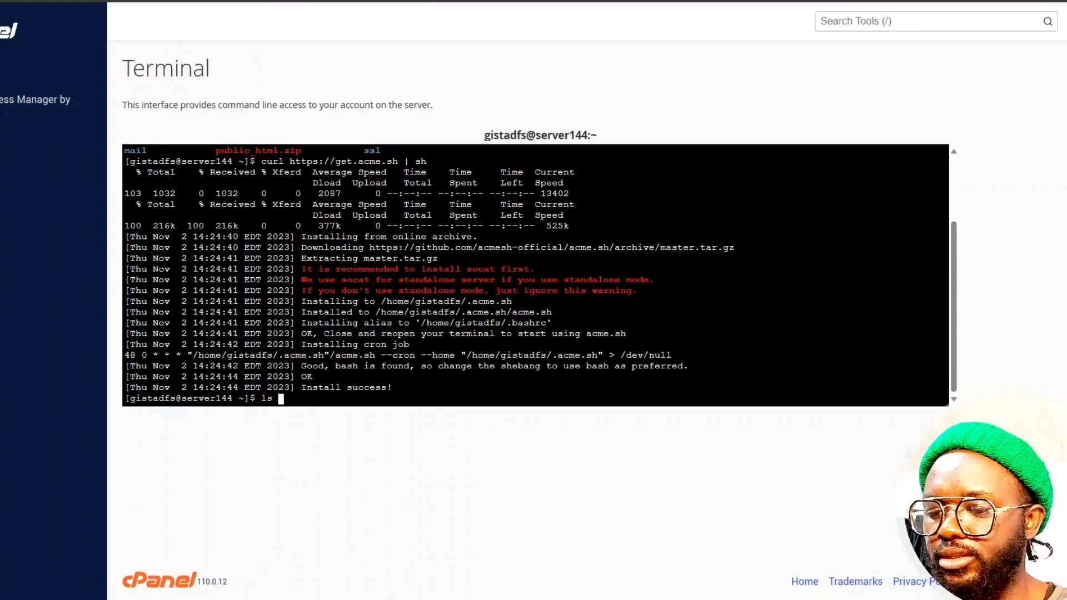
pyautogui.write('.acme.sh/')
pyautogui.press('Return')
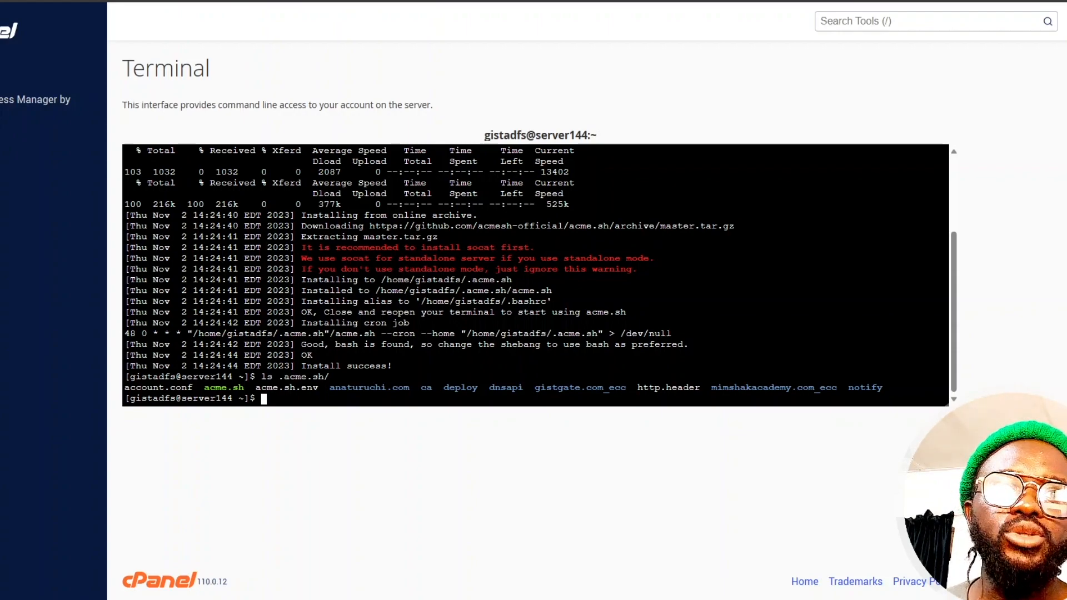
pyautogui.moveTo(329, 387); pyautogui.dragTo(409, 387)
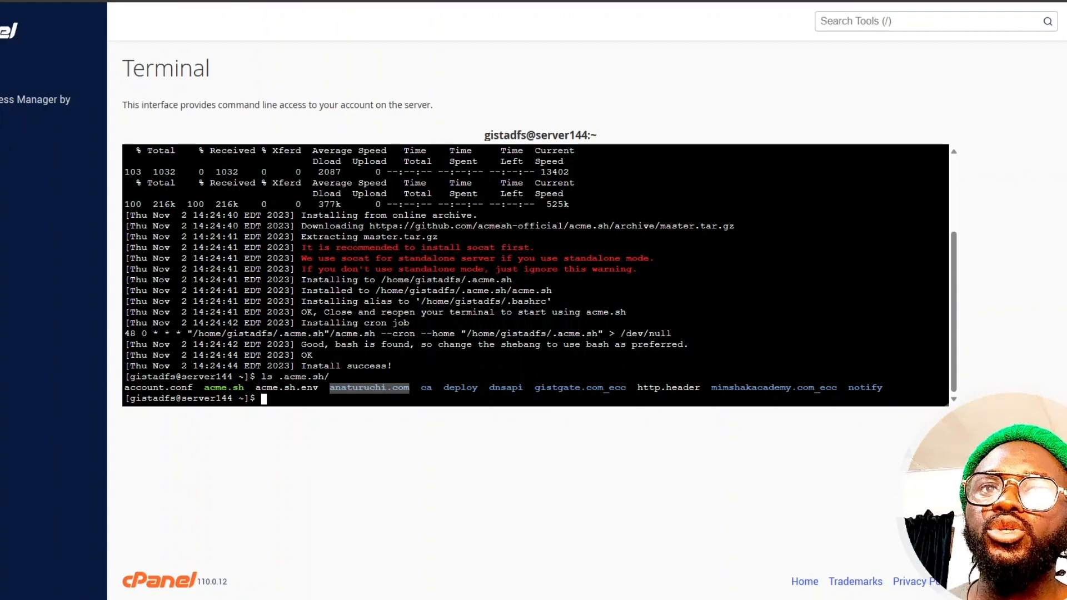
pyautogui.doubleClick(427, 388)
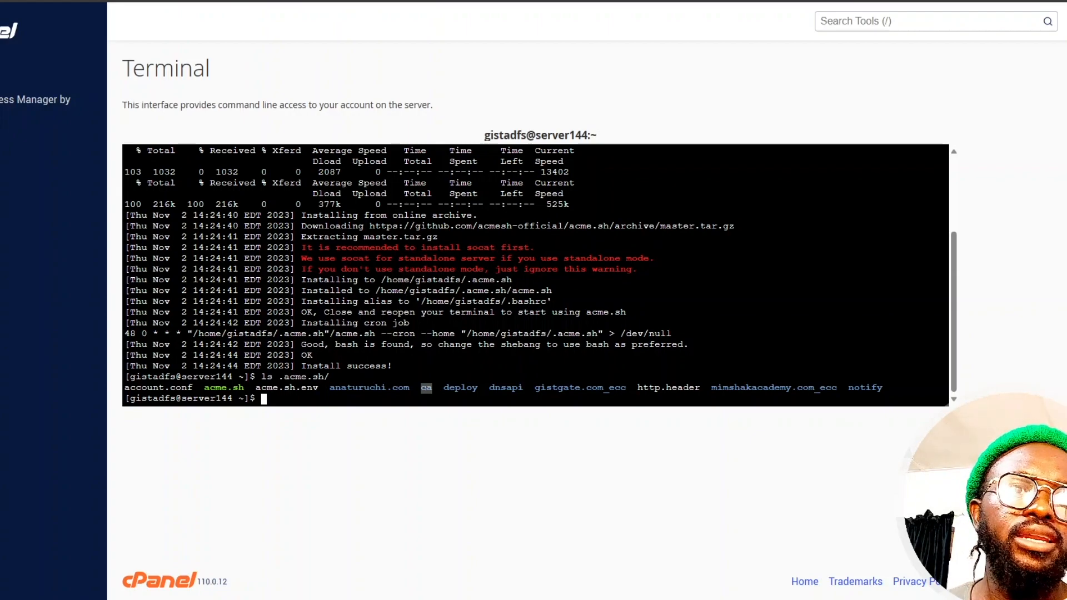
pyautogui.click(272, 402)
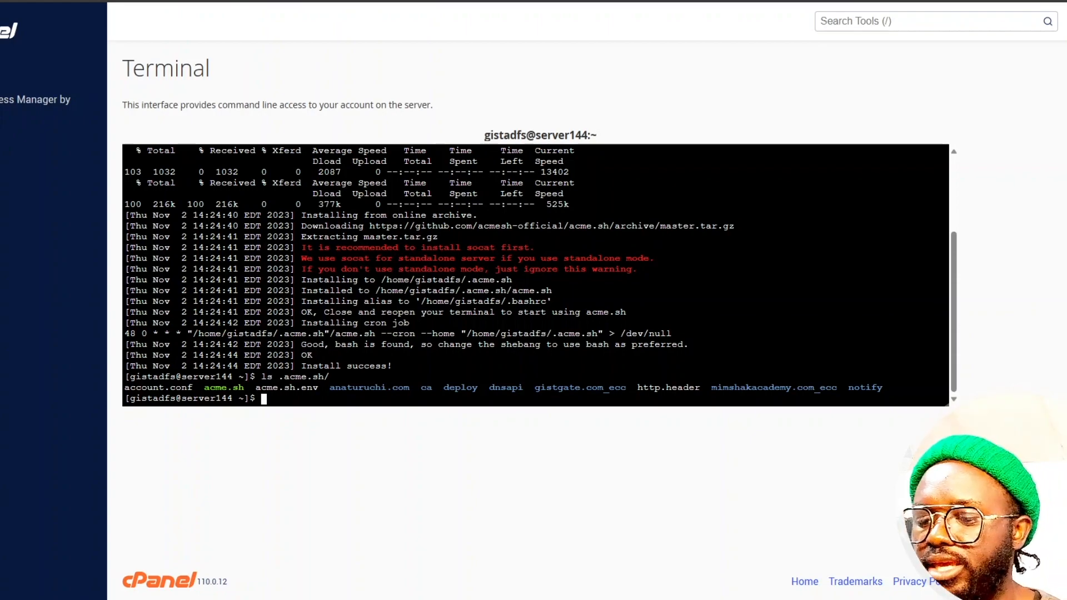
# - Try to issue the certificate by running ".acme.sh/ame.sh --issue -d gistgate.com -w /home/gistadfs/gistgate.com/"
pyautogui.write('.a')
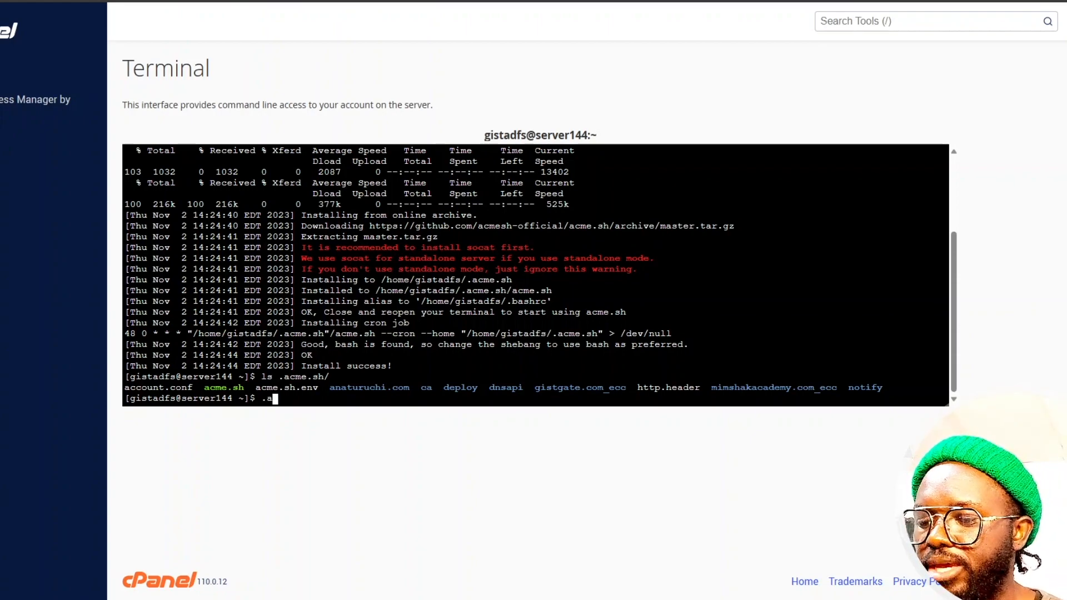
pyautogui.write('cme.')
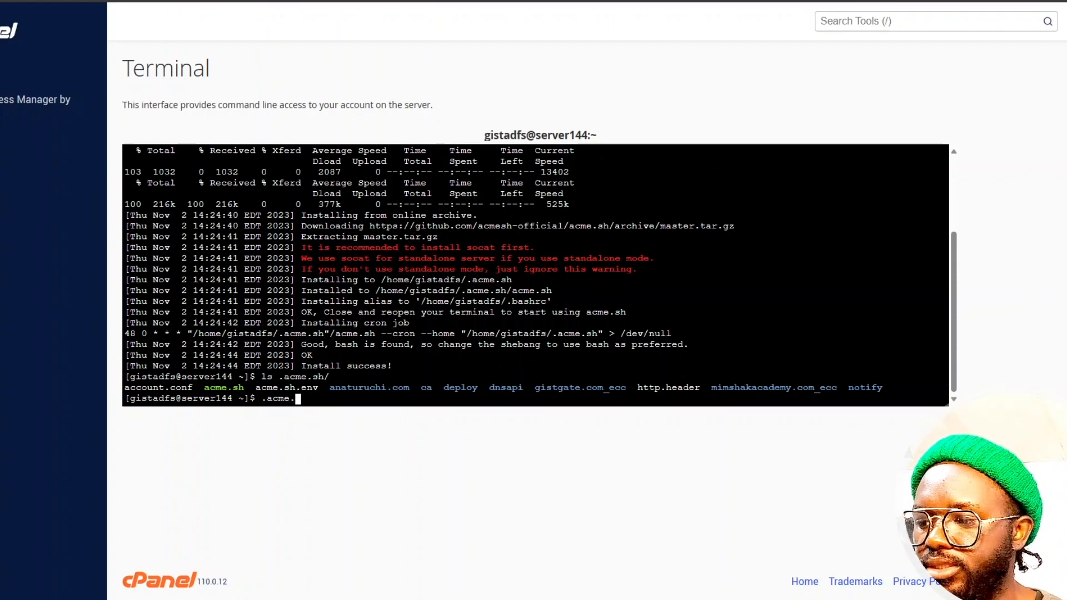
pyautogui.write('sh/ame')
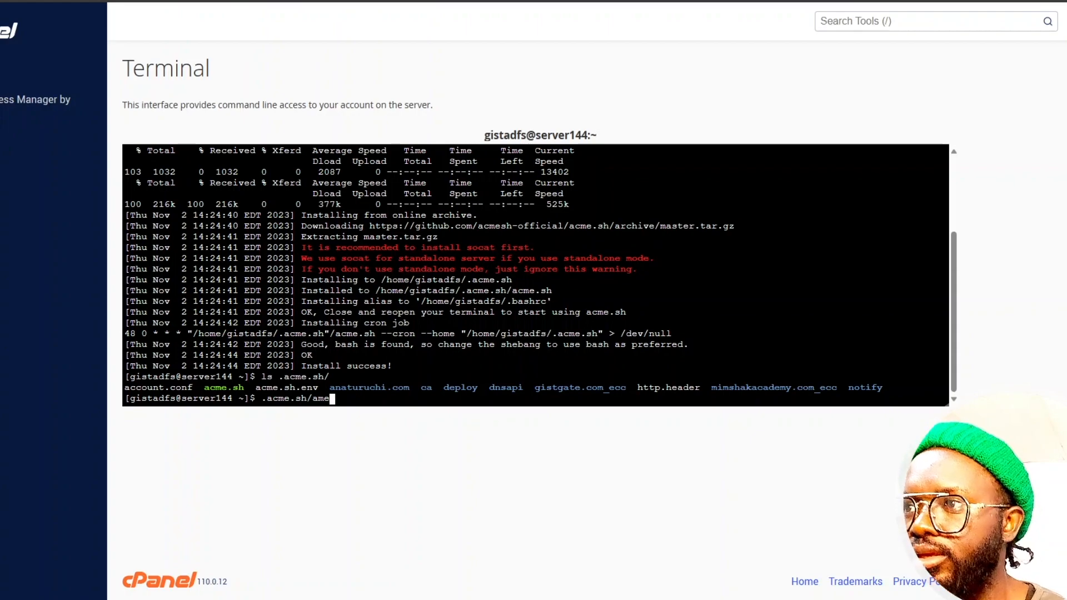
pyautogui.write('.sh ')
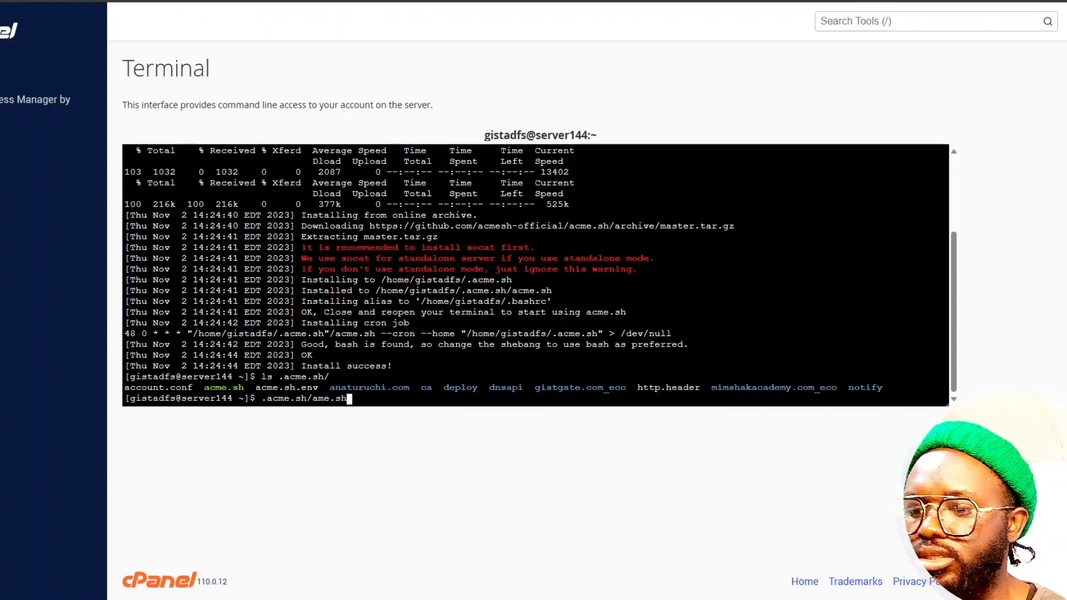
pyautogui.write('--')
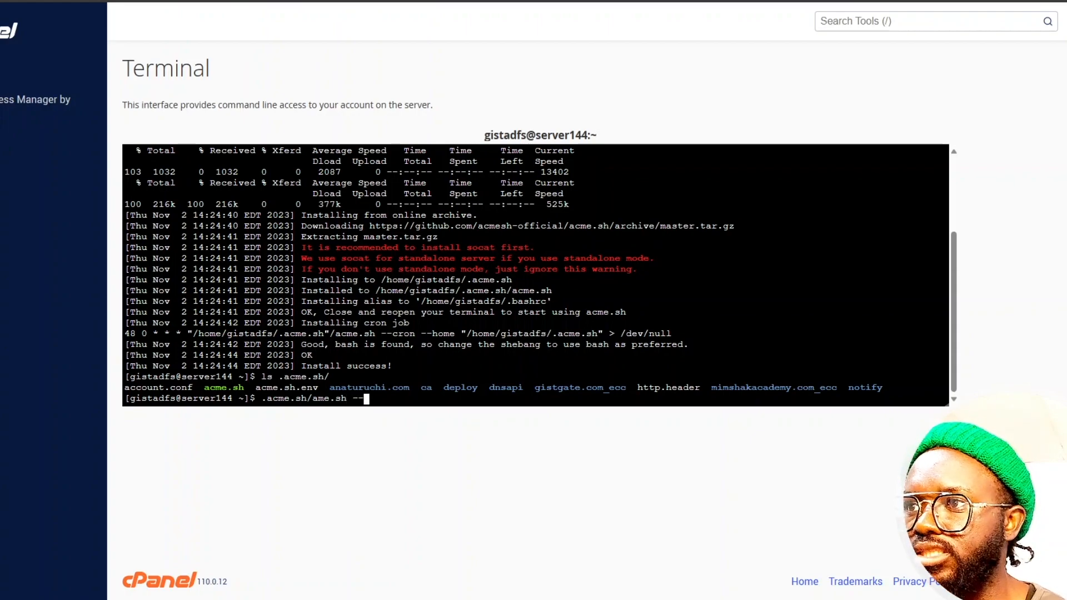
pyautogui.write('is')
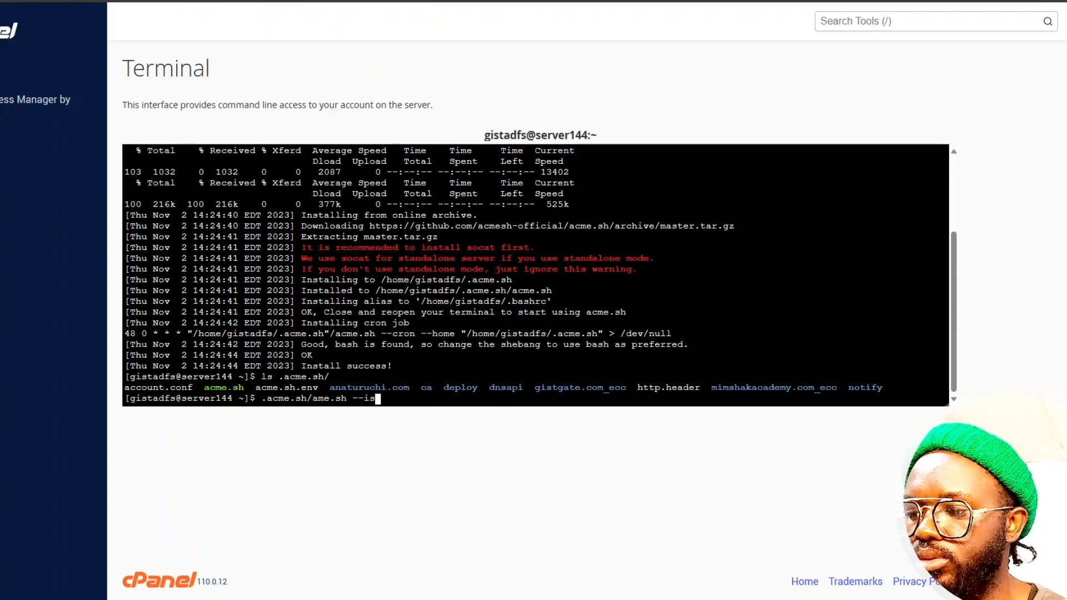
pyautogui.write('sue -d')
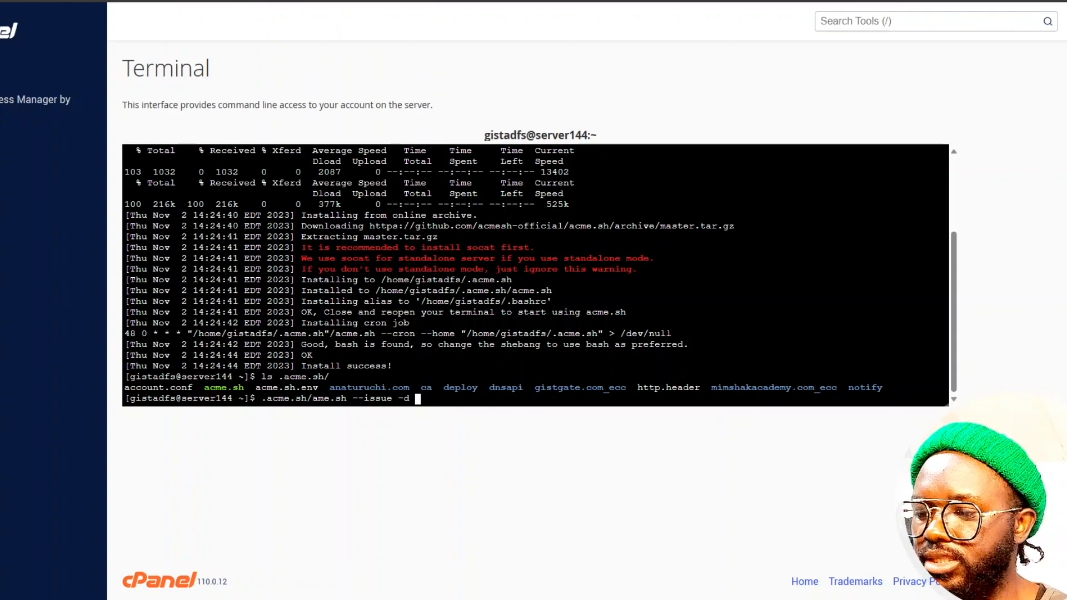
pyautogui.write('gistgate.')
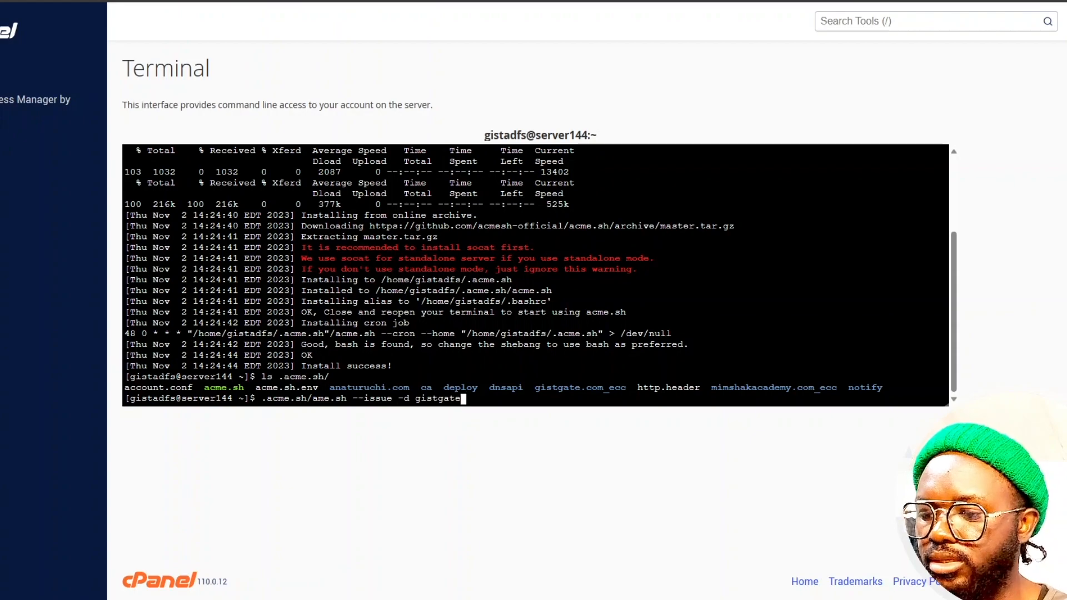
pyautogui.write('com -w /')
pyautogui.write('home/')
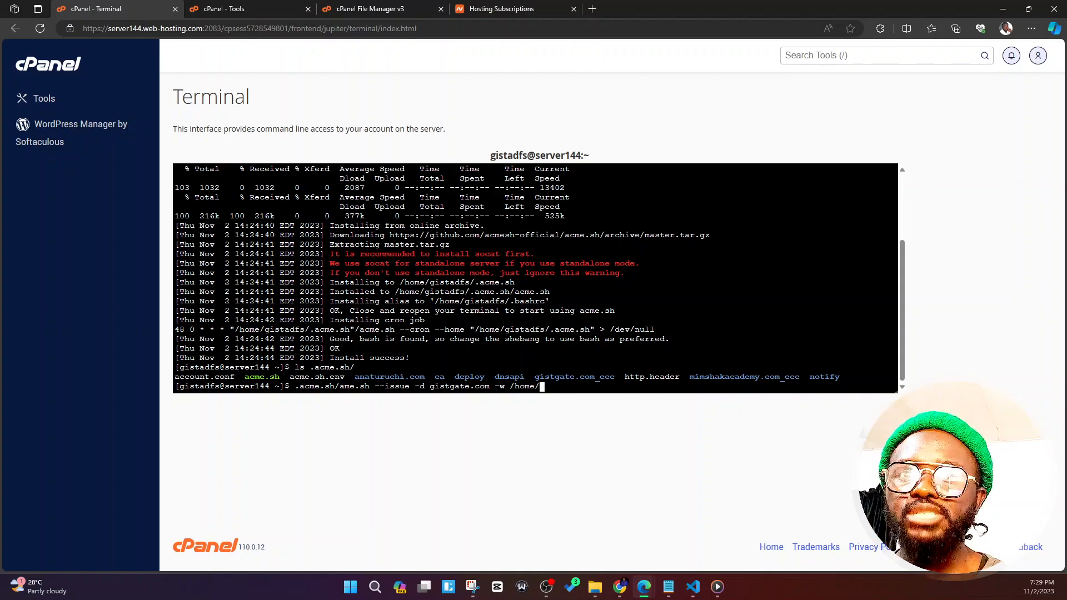
pyautogui.write('gist')
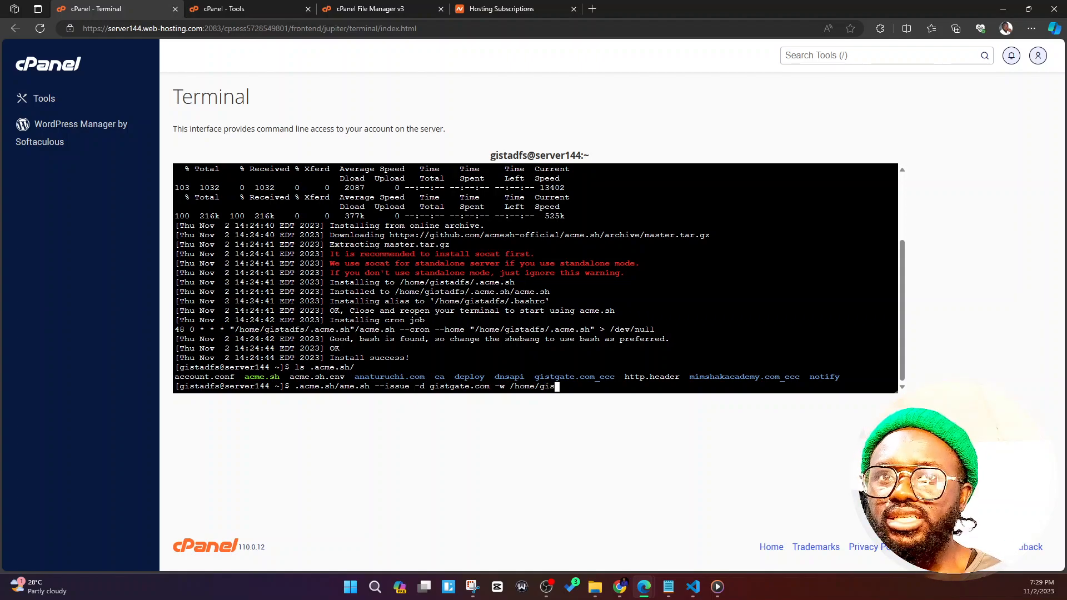
pyautogui.write('a')
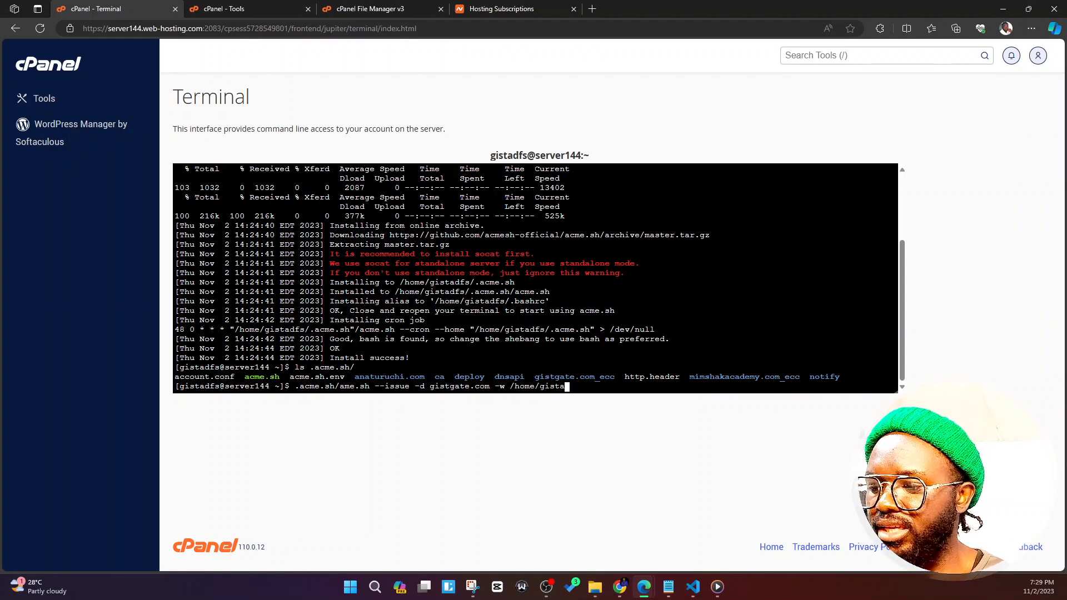
pyautogui.write('dfs/')
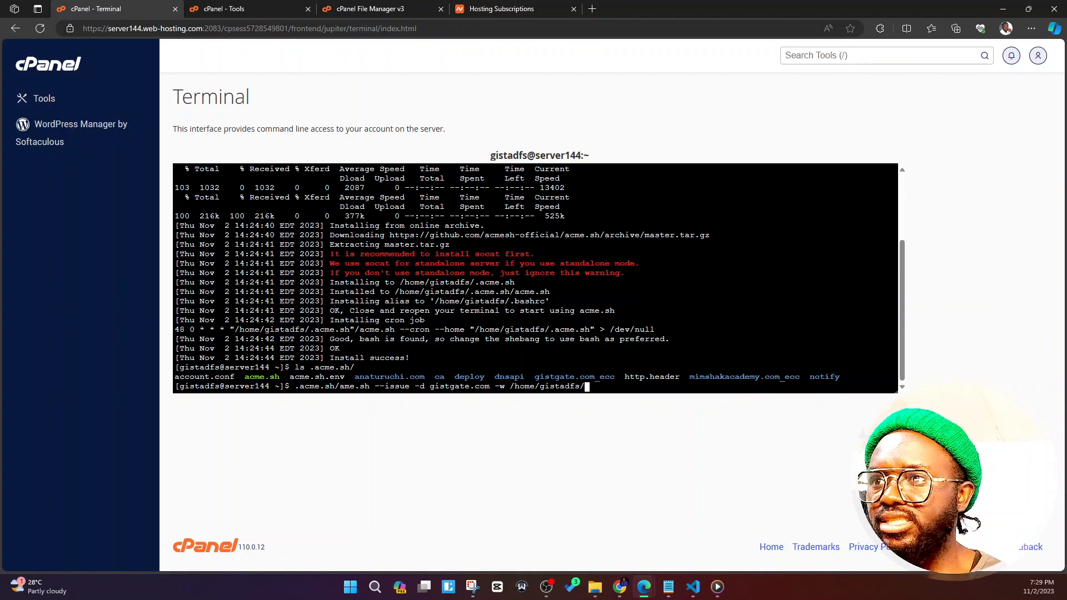
pyautogui.write('gistgate')
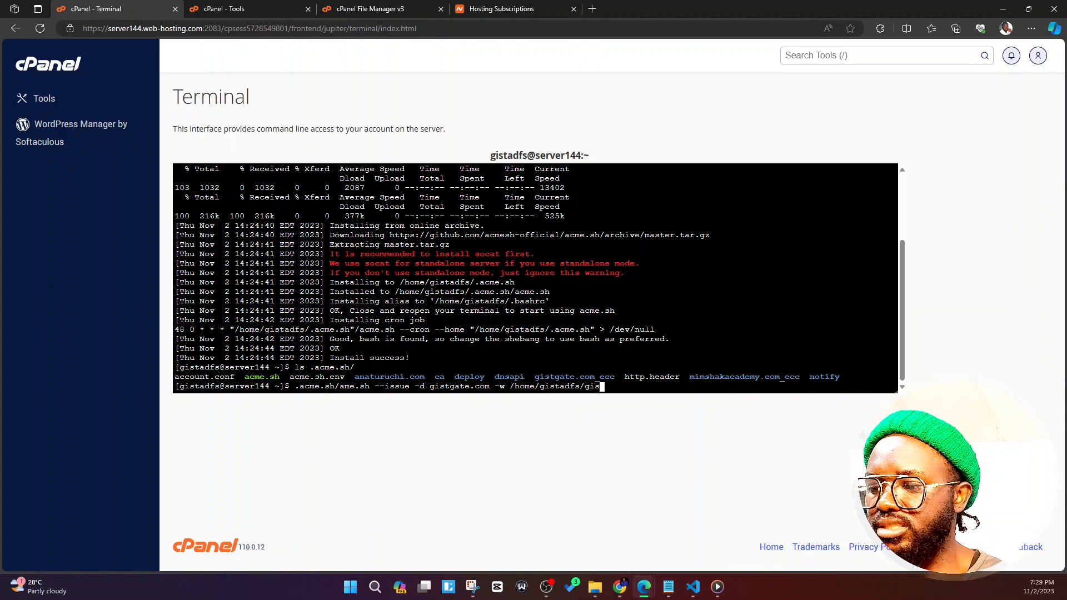
pyautogui.write('com')
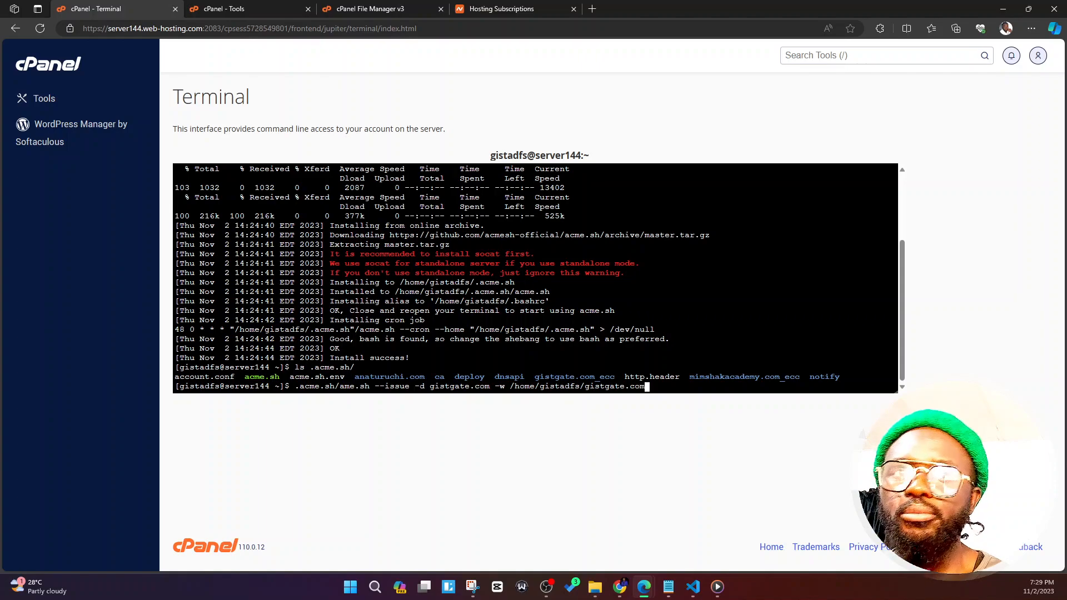
pyautogui.write('/')
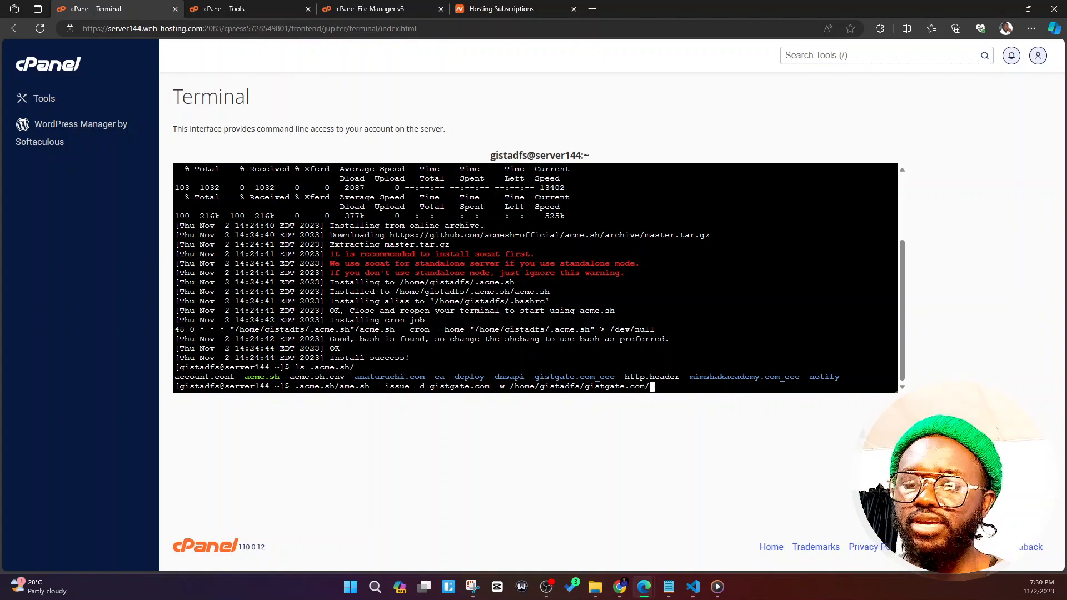
pyautogui.press('Return')
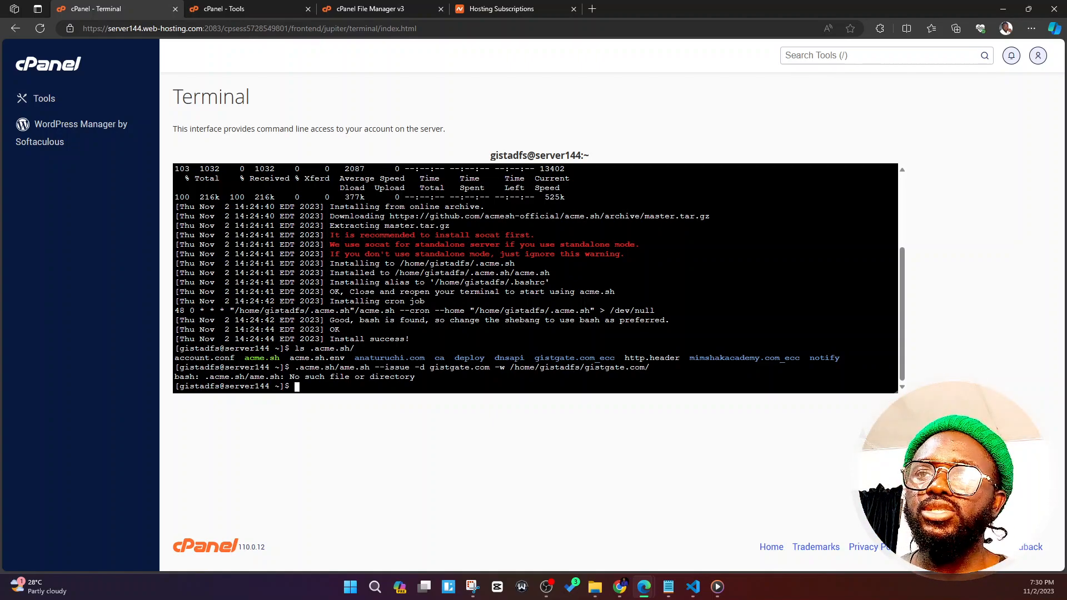
# - Examine the domain folders in File Manager's home directory, look inside anaturuchi.com and return to the home directory
pyautogui.hotkey('alt', 'Tab')
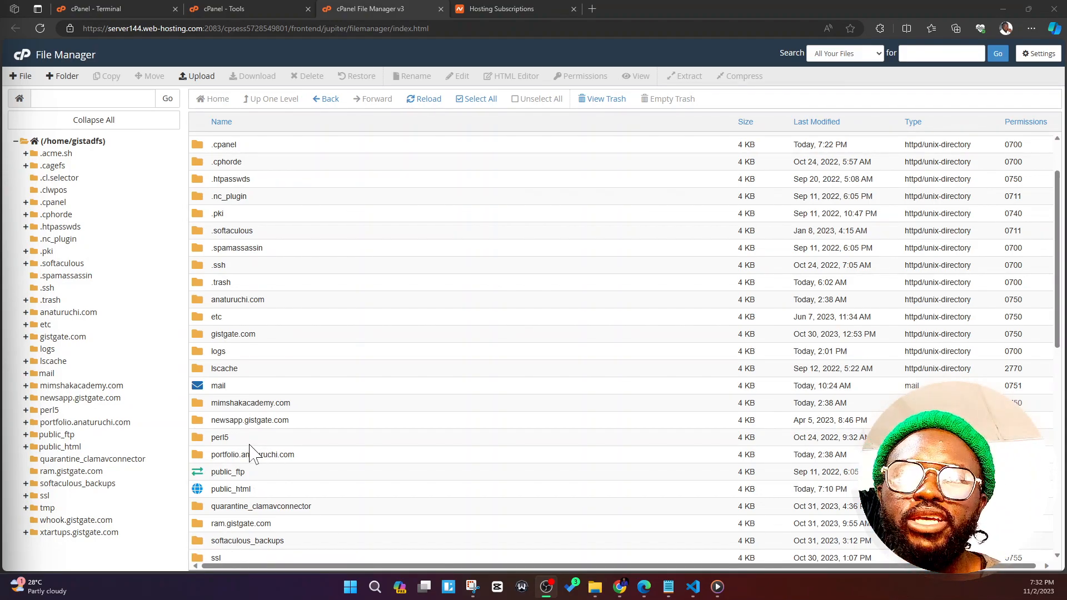
pyautogui.click(210, 405)
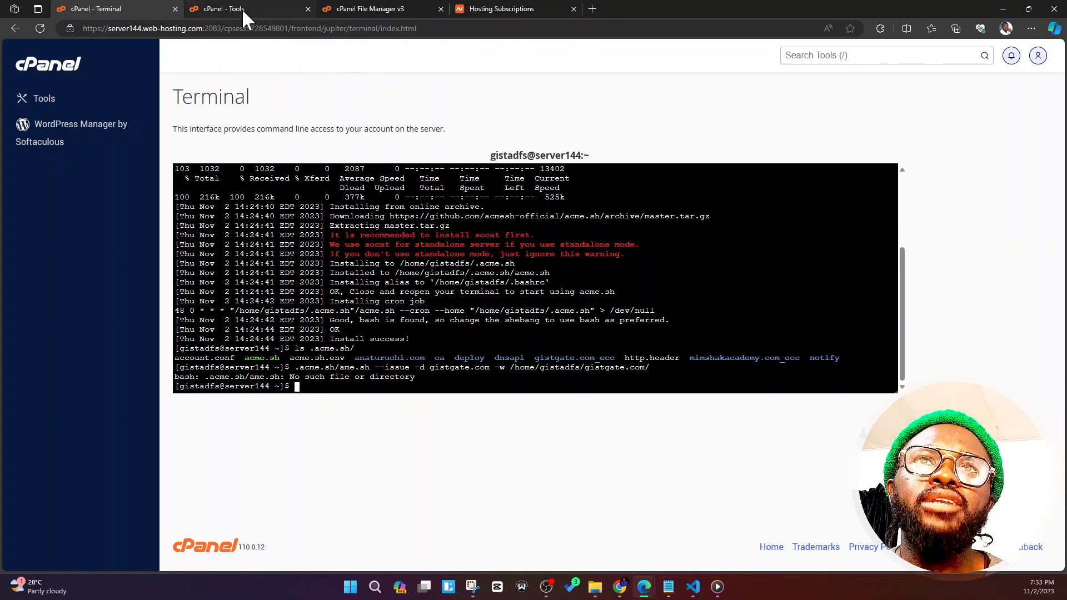
pyautogui.click(354, 9)
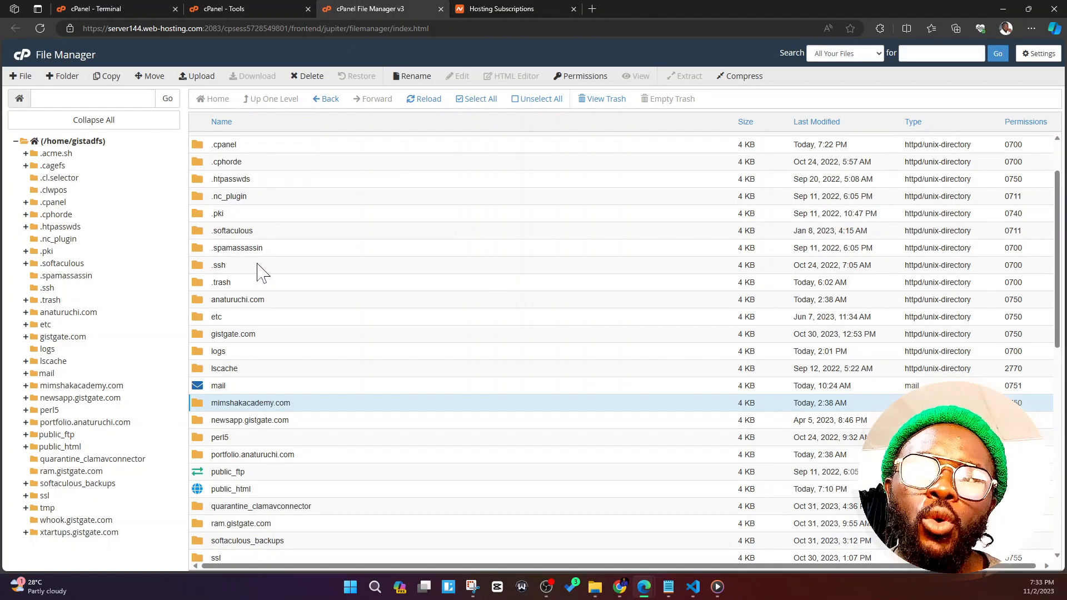
pyautogui.scroll(-3, 290, 430)
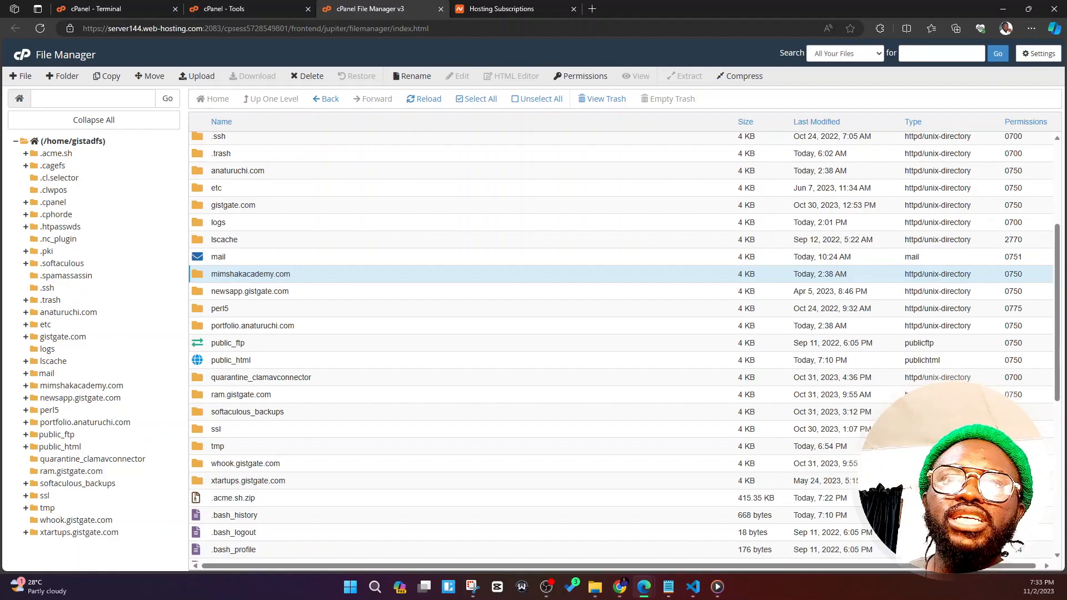
pyautogui.doubleClick(144, 306)
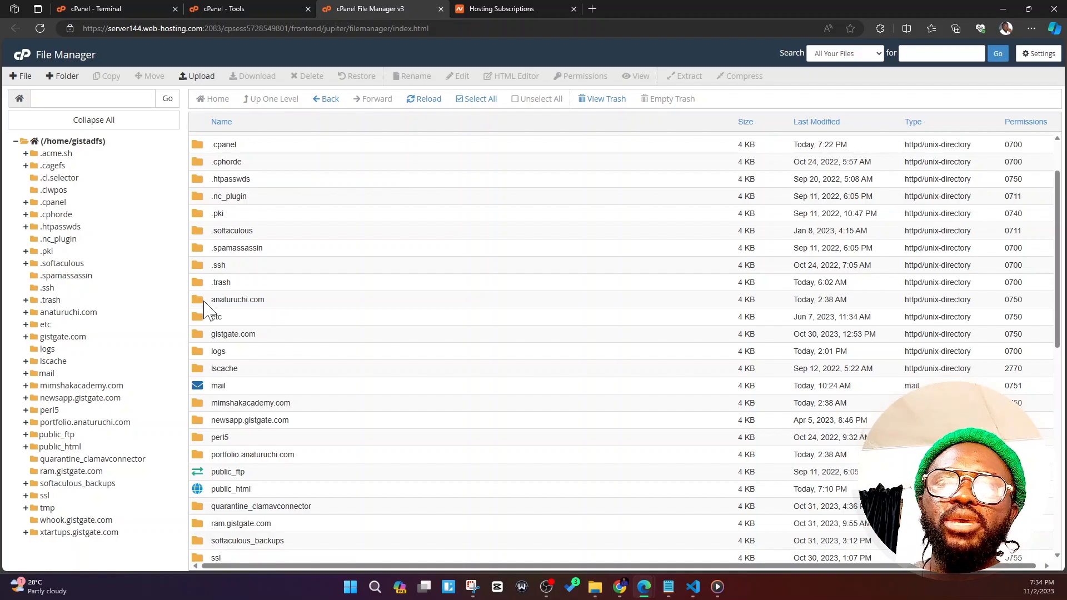
pyautogui.doubleClick(238, 299)
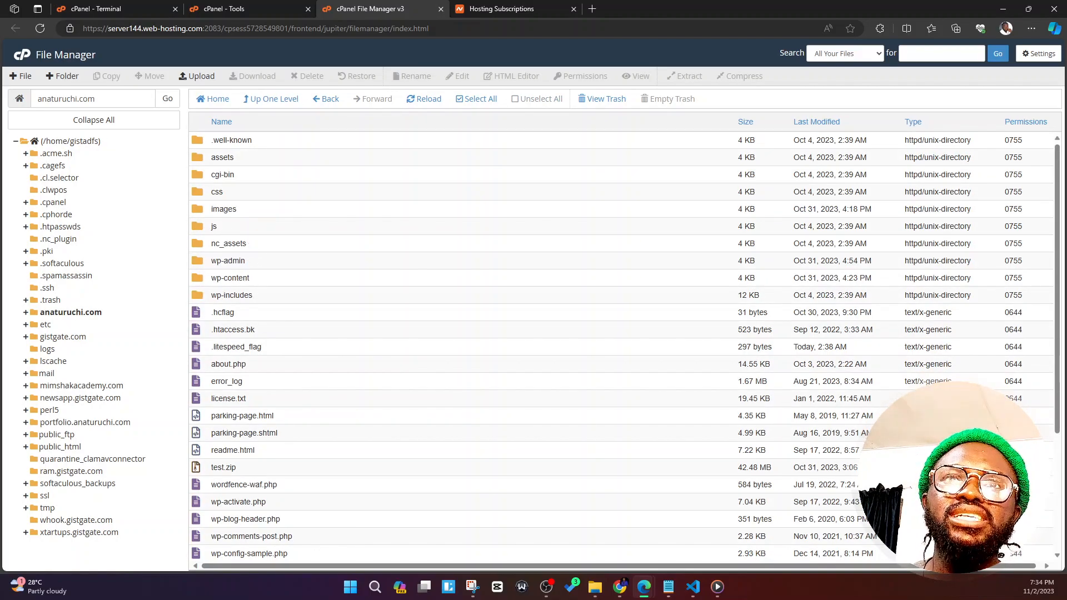
pyautogui.click(263, 111)
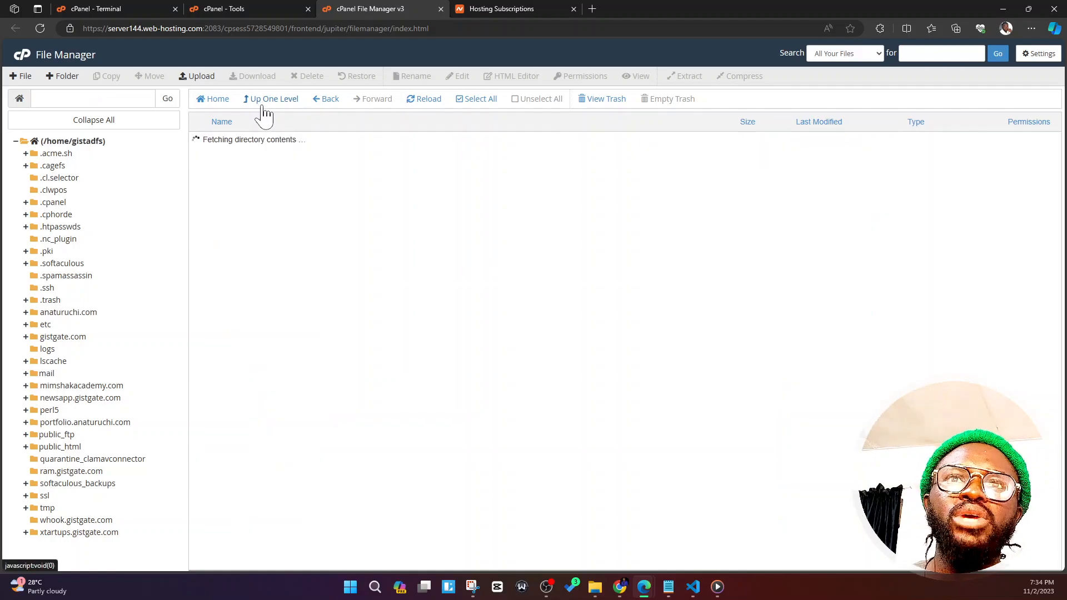
# - Look inside the mimshakacademy.com folder, return to the home directory and open public_html to view the main site's files
pyautogui.scroll(-1, 239, 345)
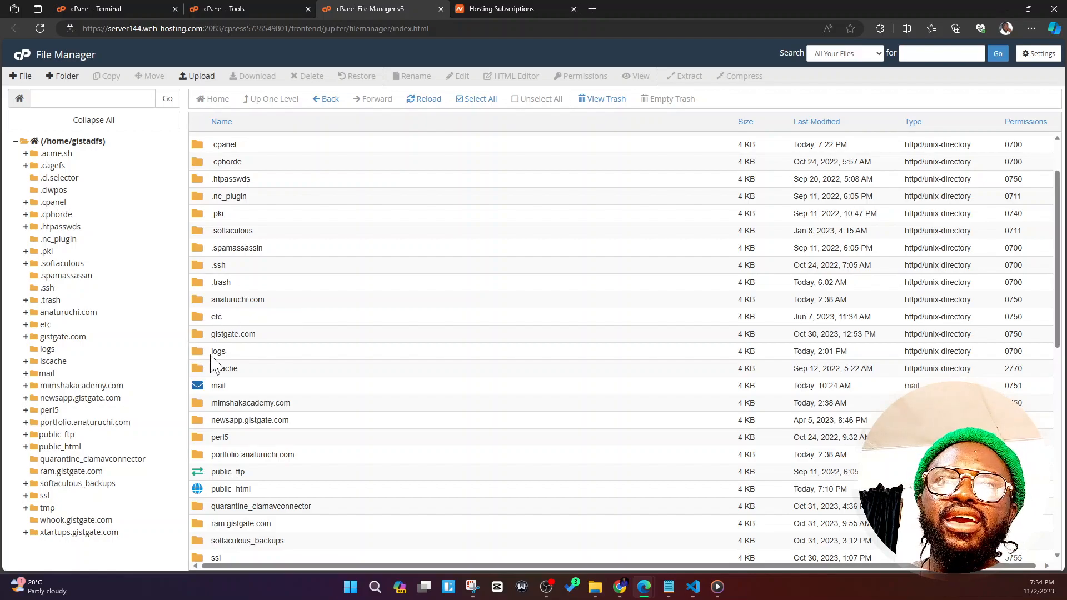
pyautogui.doubleClick(214, 401)
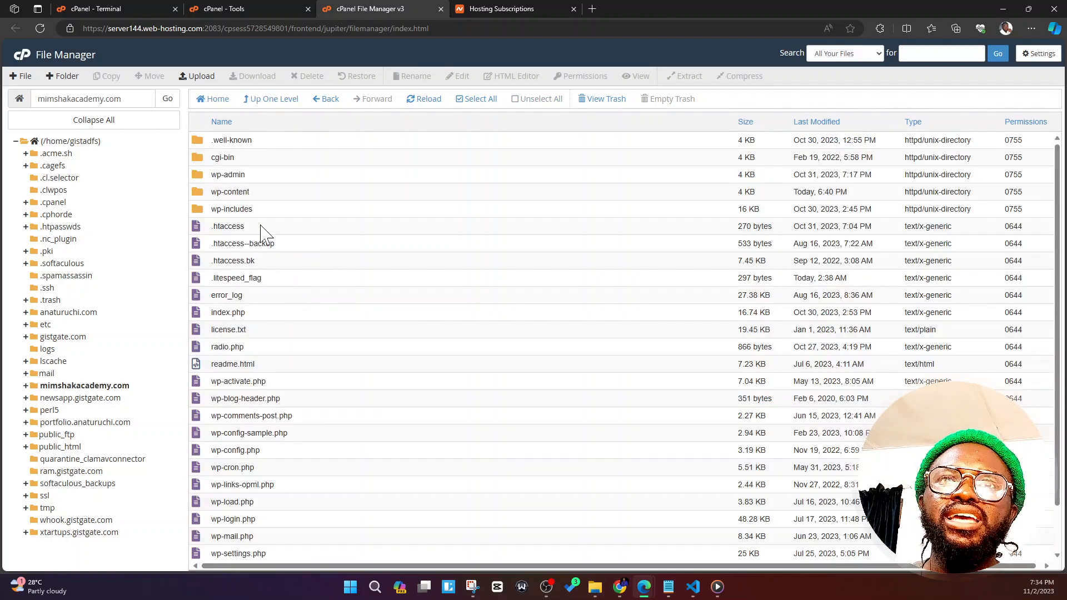
pyautogui.scroll(-1, 262, 230)
pyautogui.click(266, 106)
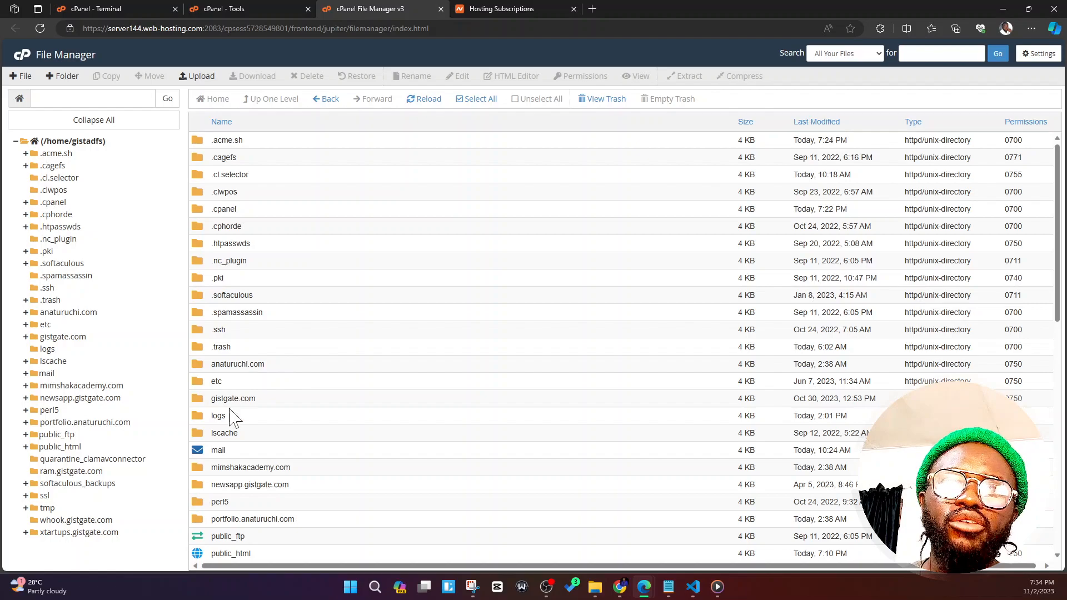
pyautogui.scroll(-2, 250, 418)
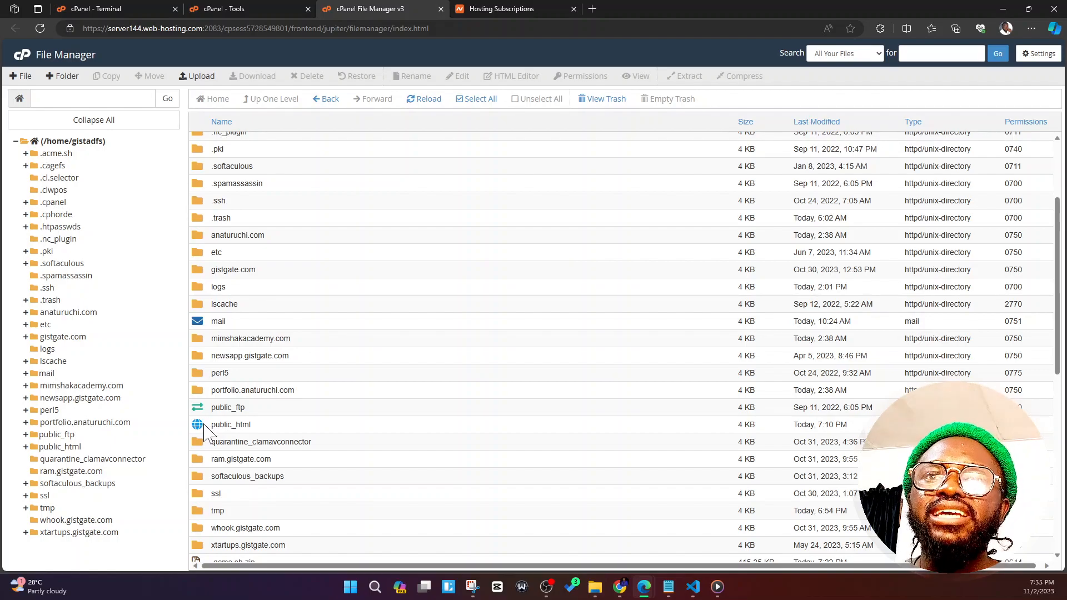
pyautogui.doubleClick(205, 425)
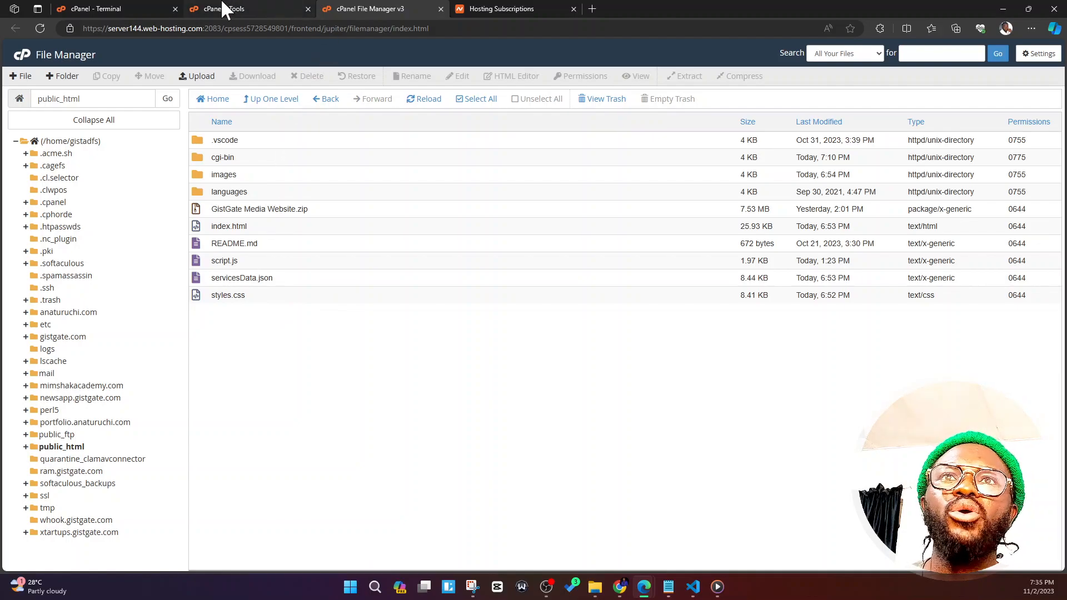
# - Return to the Terminal and try to rerun the previous certificate issue command for gistgate.com
pyautogui.click(121, 10)
pyautogui.press('Up')
pyautogui.press('Return')
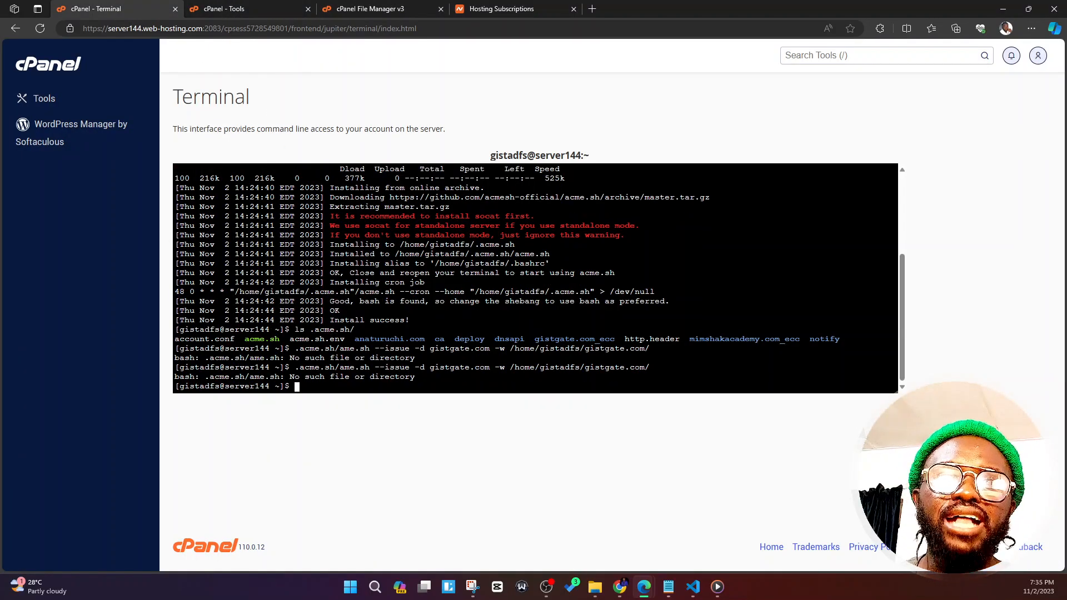
# - Try to issue the certificate by changing the recalled command's webroot path to /home/gistadfs/public_html/ and running it
pyautogui.press('Up')
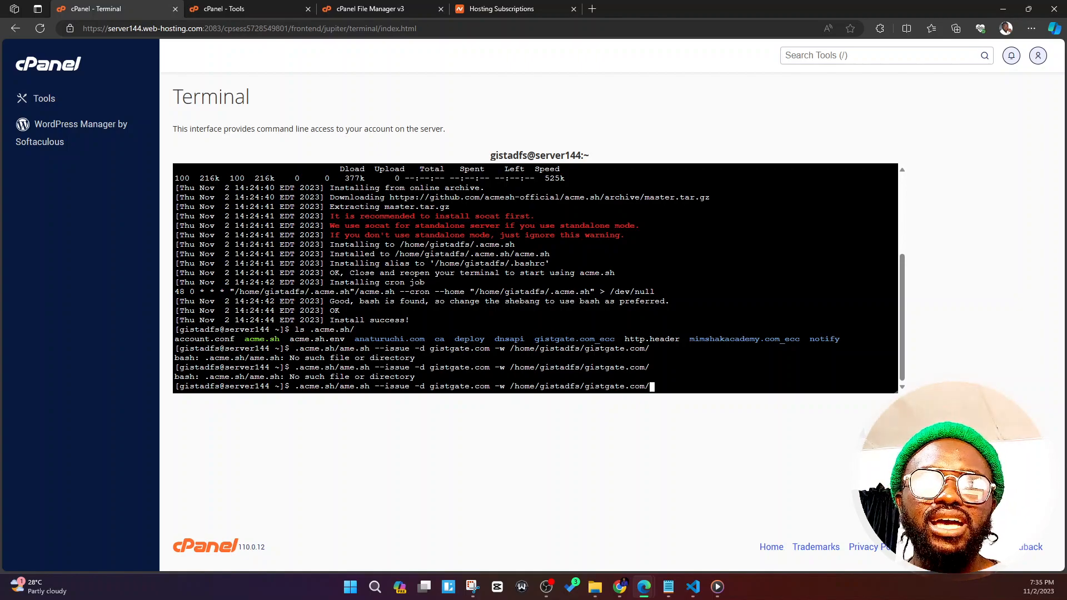
pyautogui.press('BackSpace')
pyautogui.press('BackSpace')
pyautogui.press('BackSpace')
pyautogui.press('BackSpace')
pyautogui.press('BackSpace')
pyautogui.press('BackSpace')
pyautogui.press('BackSpace')
pyautogui.press('BackSpace')
pyautogui.press('BackSpace')
pyautogui.press('BackSpace')
pyautogui.press('BackSpace')
pyautogui.press('BackSpace')
pyautogui.press('BackSpace')
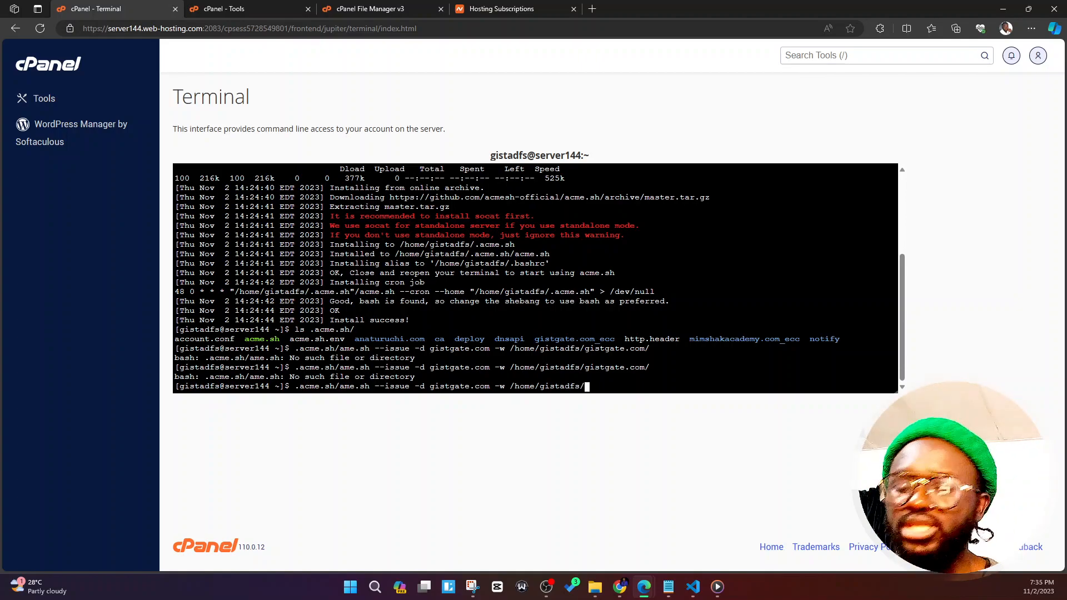
pyautogui.write('pub')
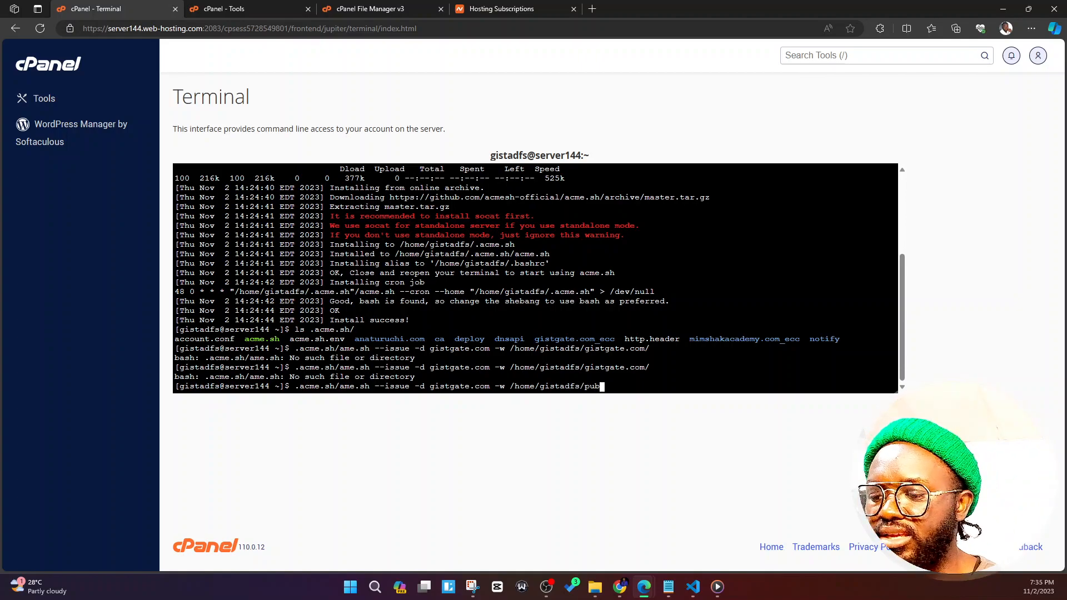
pyautogui.write('lic_')
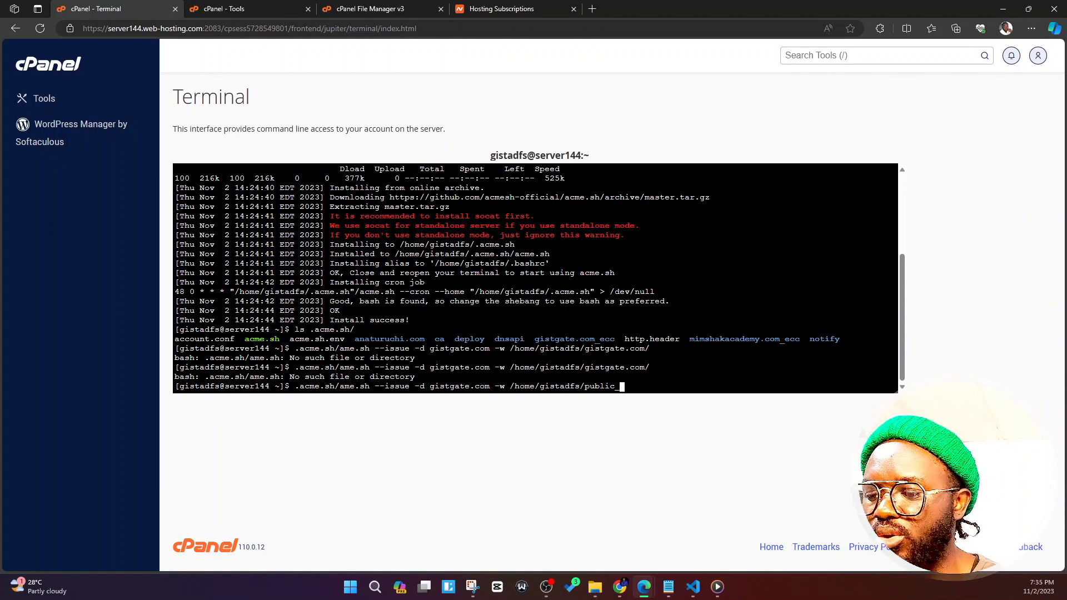
pyautogui.write('html')
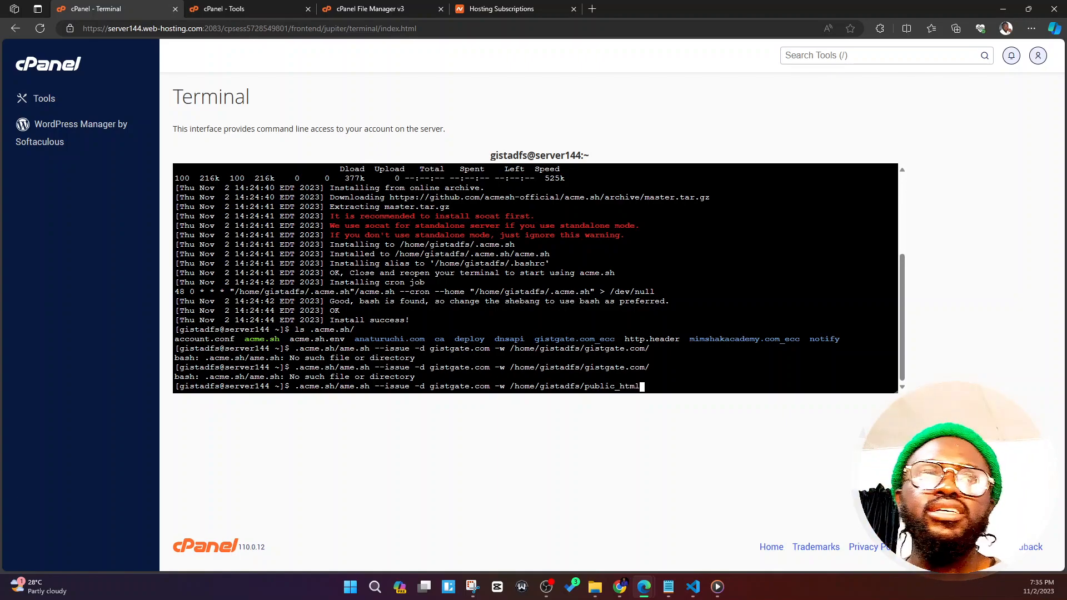
pyautogui.write('/')
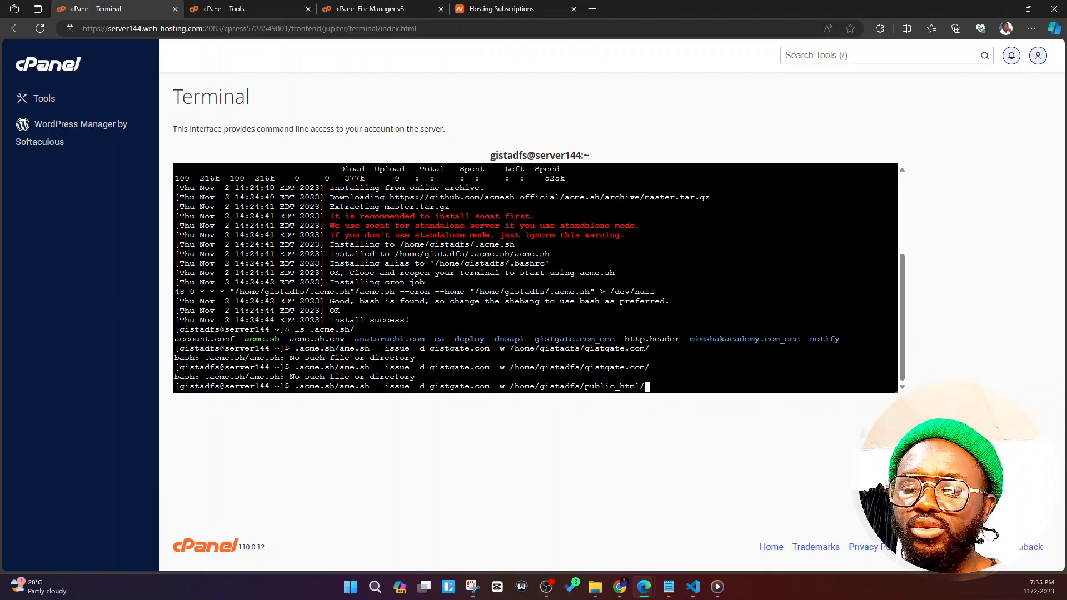
pyautogui.press('Return')
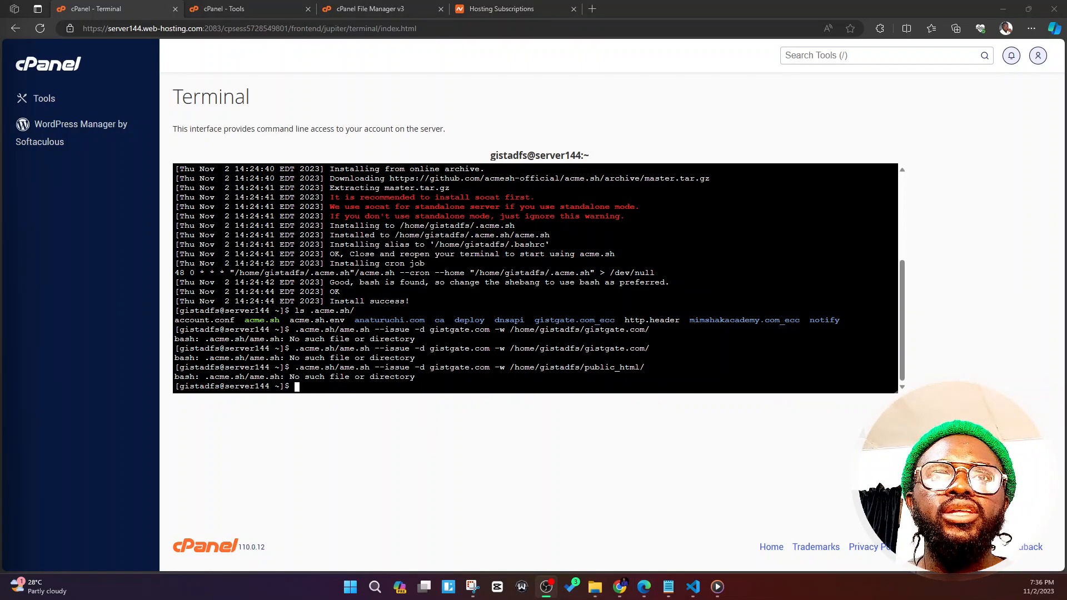
# - Recall the issue command with webroot /home/gistadfs/gistgate.com/, correct the script name to acme.sh and run it
pyautogui.hotkey('alt', 'Tab')
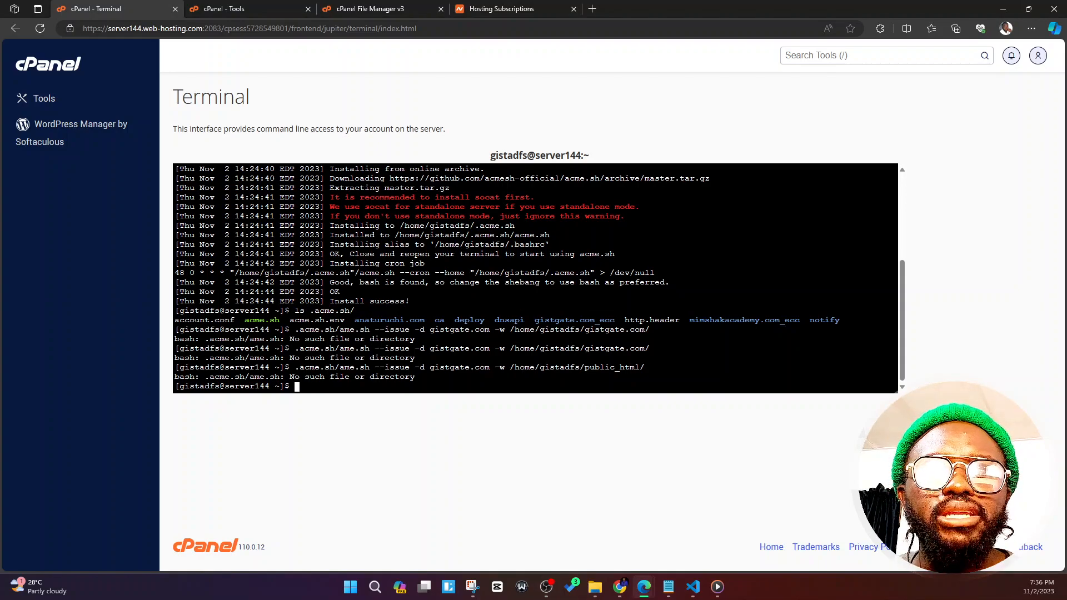
pyautogui.press('Up')
pyautogui.press('Up')
pyautogui.press('Left')
pyautogui.press('Left')
pyautogui.press('Left')
pyautogui.press('Left')
pyautogui.press('Left')
pyautogui.press('Left')
pyautogui.press('Left')
pyautogui.press('Left')
pyautogui.press('Left')
pyautogui.press('Left')
pyautogui.press('Left')
pyautogui.press('Left')
pyautogui.press('Left')
pyautogui.press('Left')
pyautogui.press('Left')
pyautogui.press('Left')
pyautogui.press('Left')
pyautogui.press('Left')
pyautogui.press('Left')
pyautogui.press('Left')
pyautogui.press('Left')
pyautogui.press('Left')
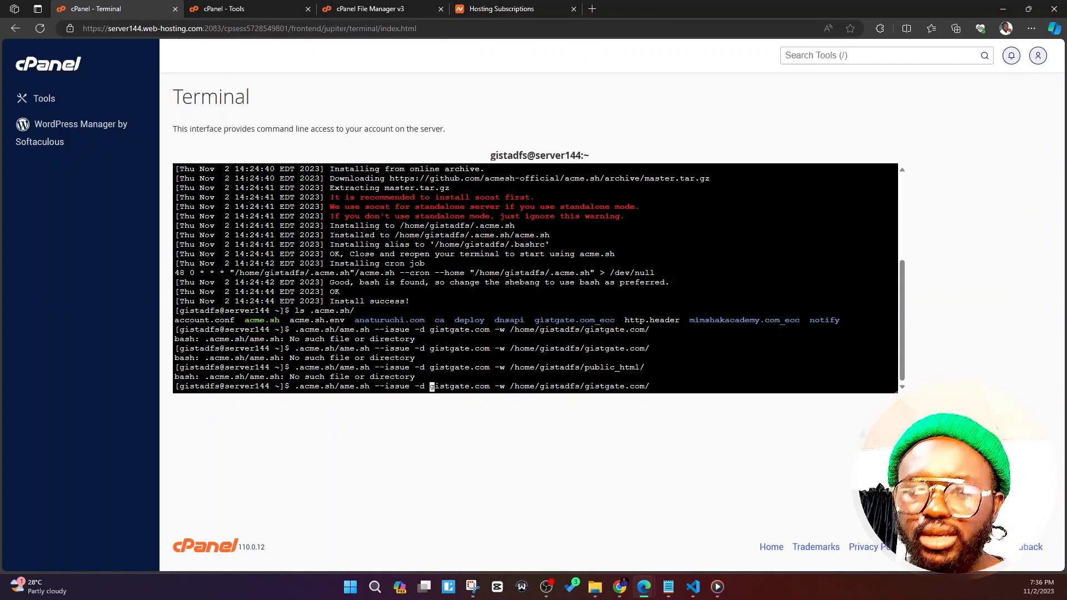
pyautogui.press('Left')
pyautogui.press('Left')
pyautogui.press('Left')
pyautogui.press('Left')
pyautogui.press('Left')
pyautogui.press('Left')
pyautogui.press('Left')
pyautogui.press('Left')
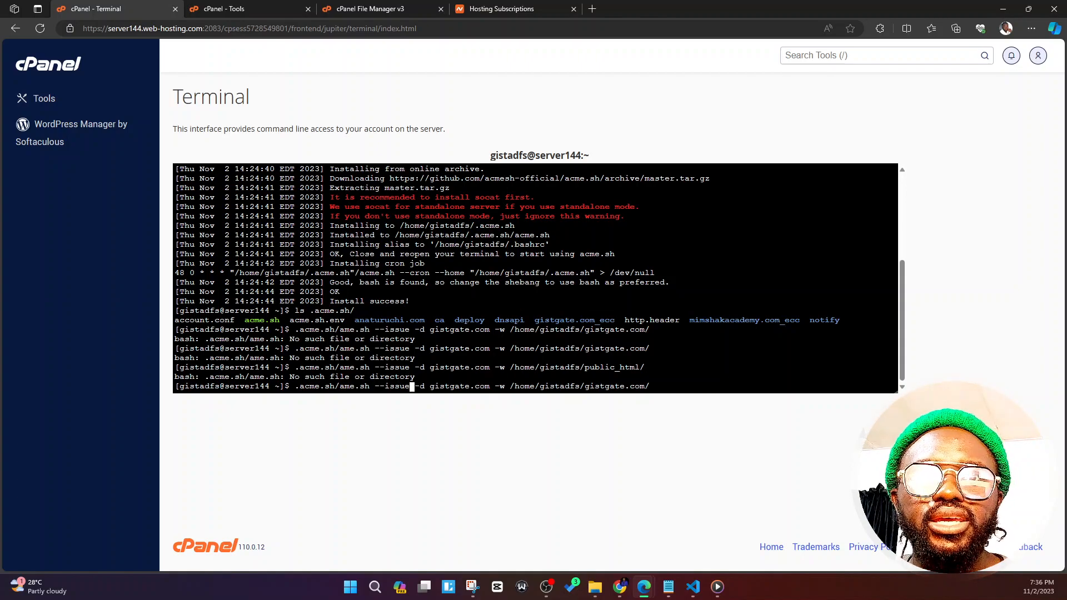
pyautogui.press('Left')
pyautogui.press('Left')
pyautogui.press('Left')
pyautogui.press('Left')
pyautogui.press('Left')
pyautogui.press('Left')
pyautogui.press('Left')
pyautogui.press('Left')
pyautogui.press('Left')
pyautogui.press('Left')
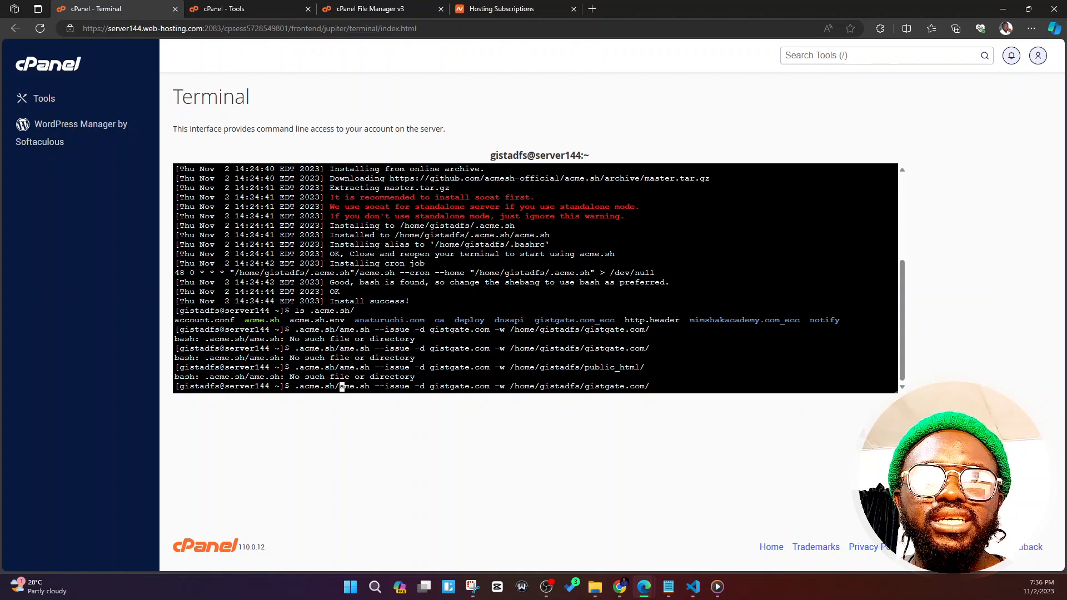
pyautogui.write('c')
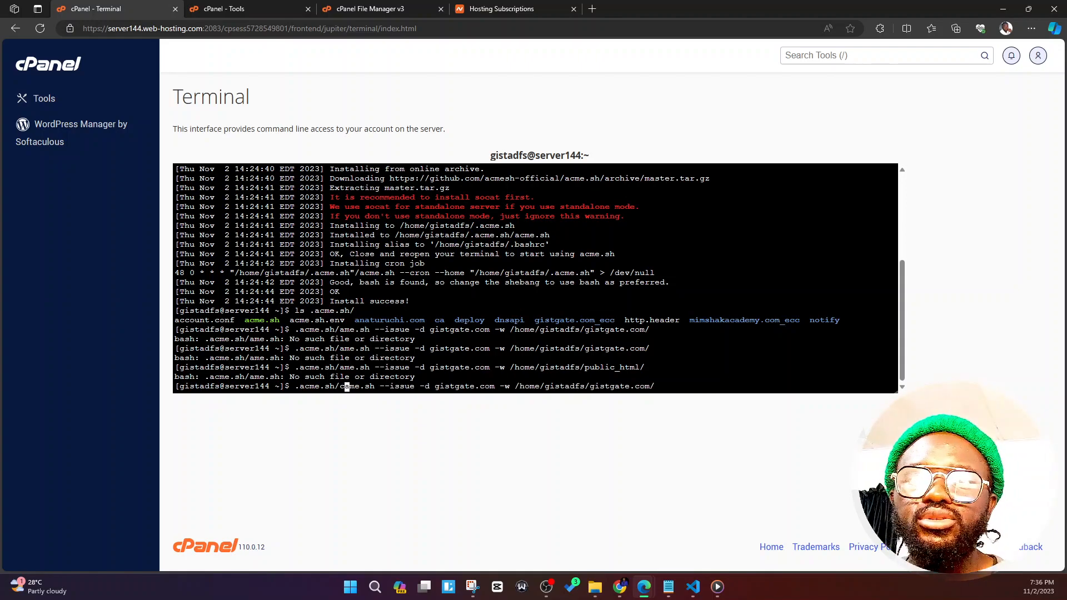
pyautogui.press('BackSpace')
pyautogui.press('Right')
pyautogui.write('c')
pyautogui.press('Right')
pyautogui.press('Right')
pyautogui.press('Right')
pyautogui.press('Right')
pyautogui.press('Right')
pyautogui.press('Right')
pyautogui.press('Right')
pyautogui.press('Right')
pyautogui.press('Right')
pyautogui.press('Right')
pyautogui.press('Right')
pyautogui.press('Right')
pyautogui.press('Right')
pyautogui.press('Right')
pyautogui.press('Right')
pyautogui.press('Right')
pyautogui.press('Right')
pyautogui.press('Right')
pyautogui.press('Right')
pyautogui.press('Right')
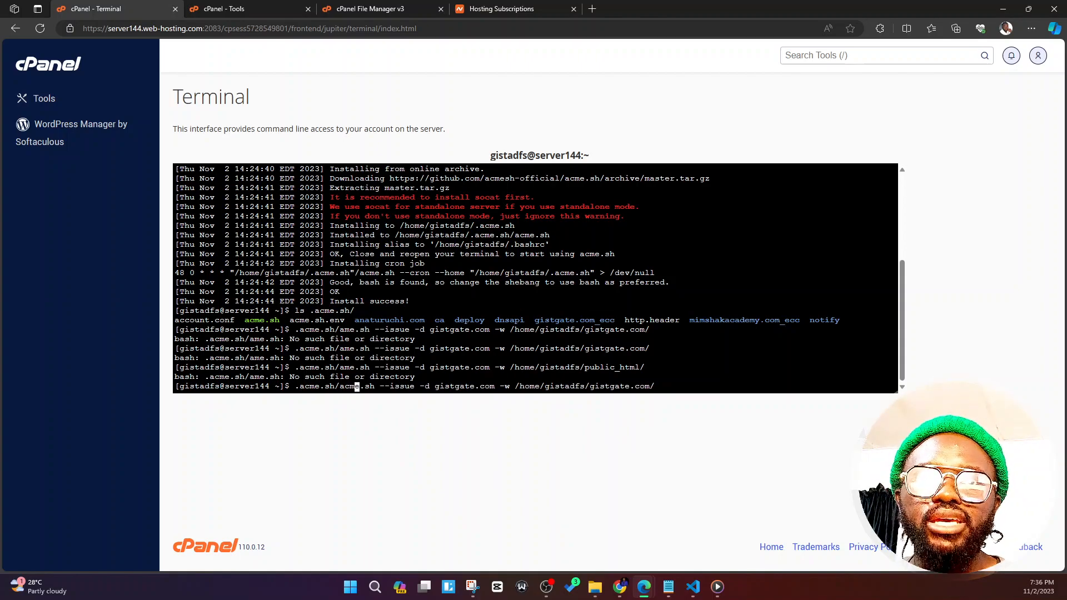
pyautogui.press('Right')
pyautogui.press('Right')
pyautogui.press('Right')
pyautogui.press('Right')
pyautogui.press('Right')
pyautogui.press('Right')
pyautogui.press('Right')
pyautogui.press('Right')
pyautogui.press('Right')
pyautogui.press('Right')
pyautogui.press('Right')
pyautogui.press('Right')
pyautogui.press('Right')
pyautogui.press('Right')
pyautogui.press('Right')
pyautogui.press('Right')
pyautogui.press('Right')
pyautogui.press('Right')
pyautogui.press('Right')
pyautogui.press('Right')
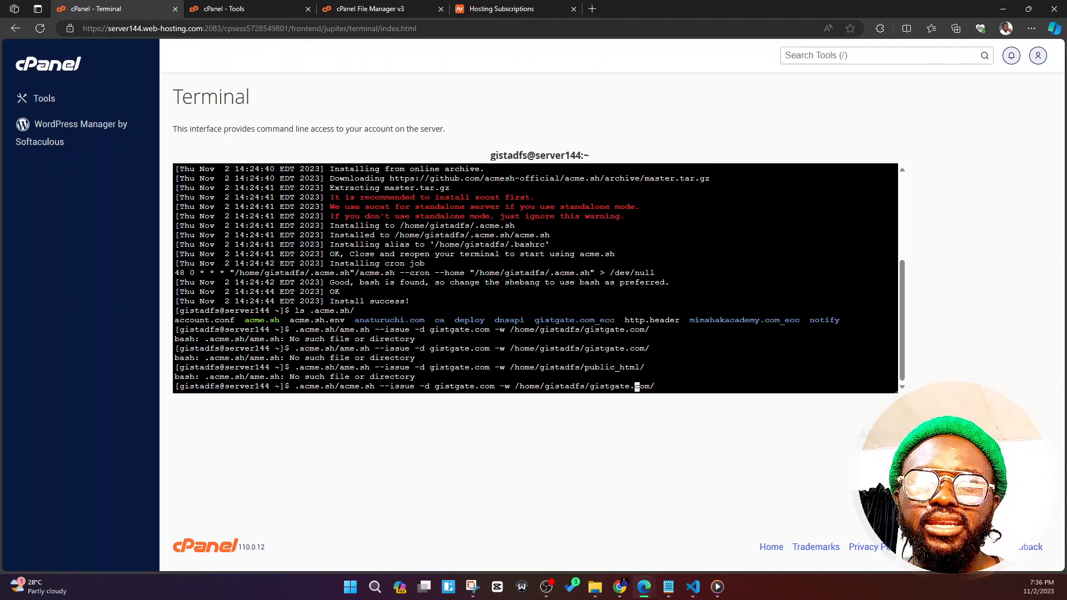
pyautogui.press('Return')
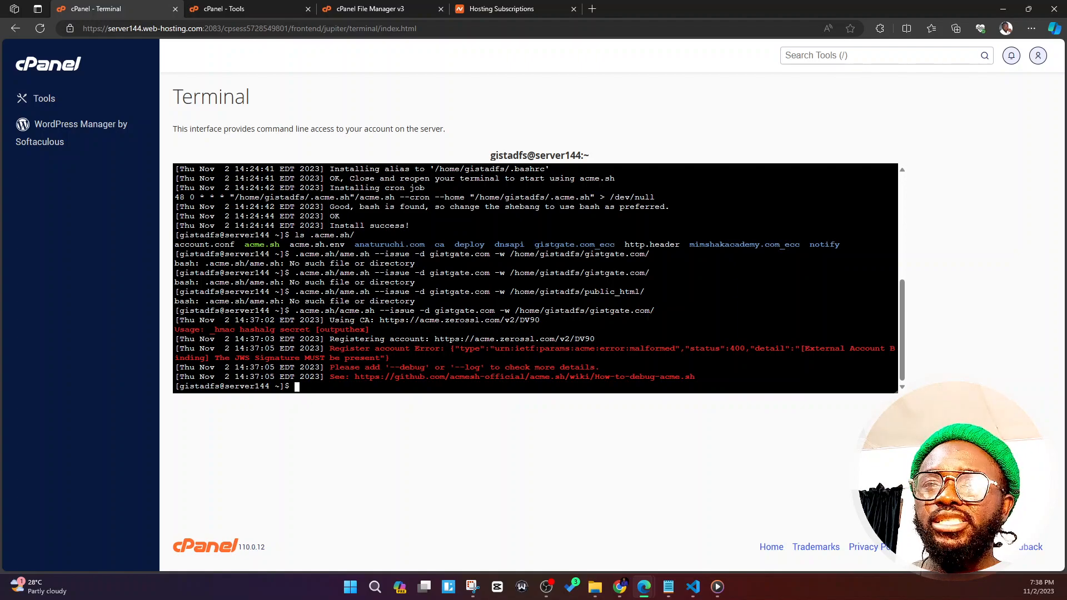
# - Rerun the gistgate.com issue command with the option "--server letsencrypt" added at the end
pyautogui.press('Up')
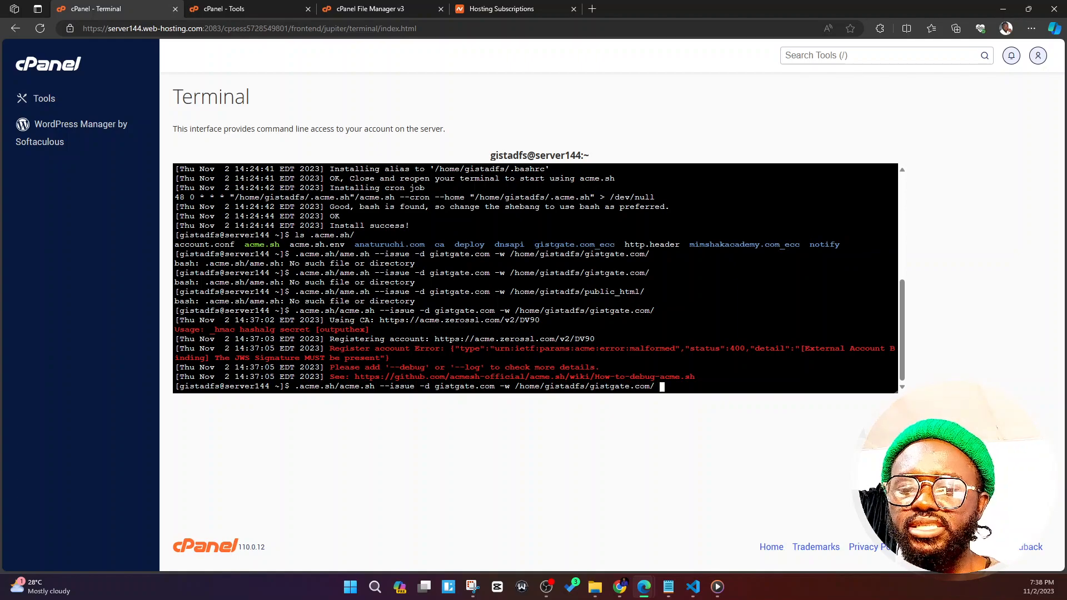
pyautogui.write('--server')
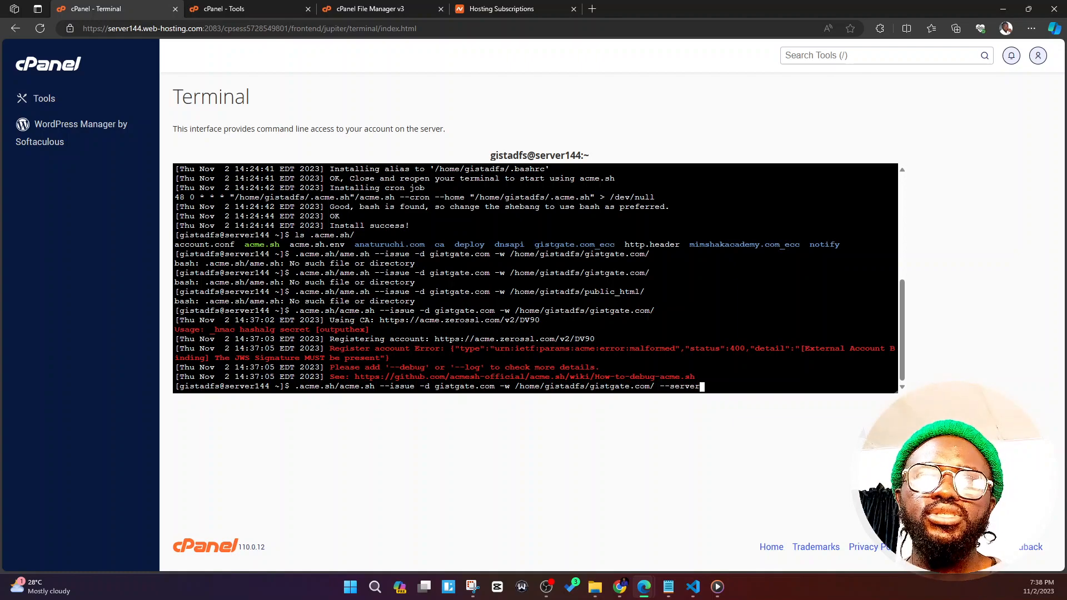
pyautogui.write(' let')
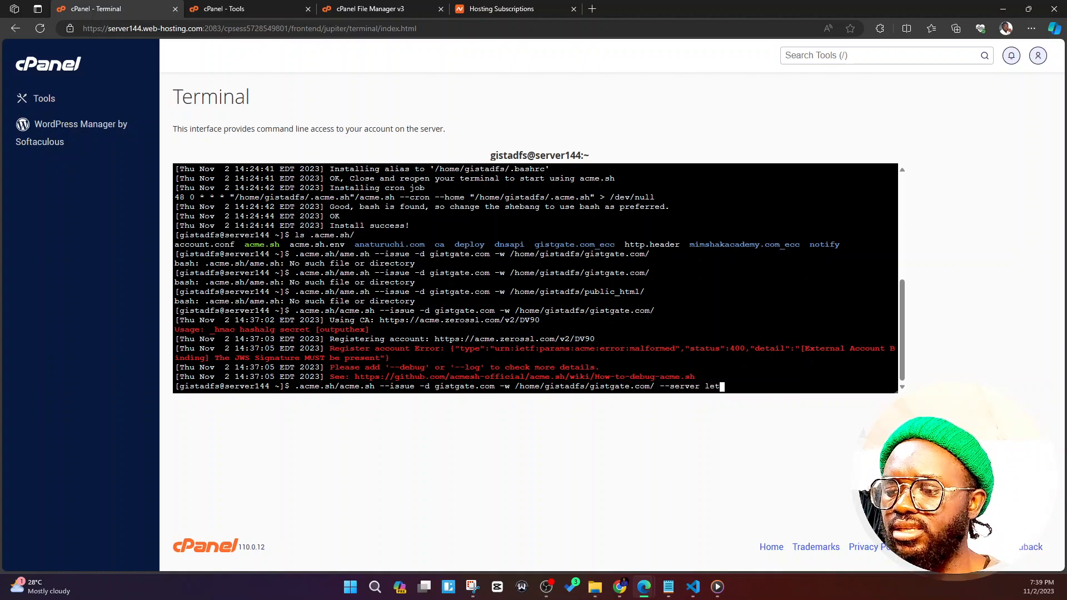
pyautogui.write('sencrypt')
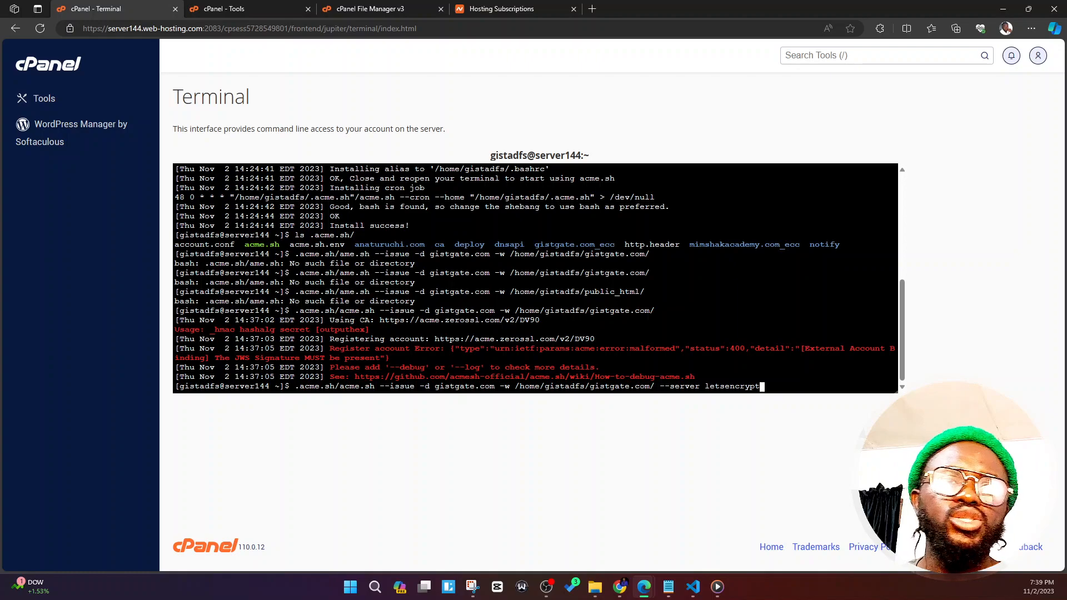
pyautogui.press('Return')
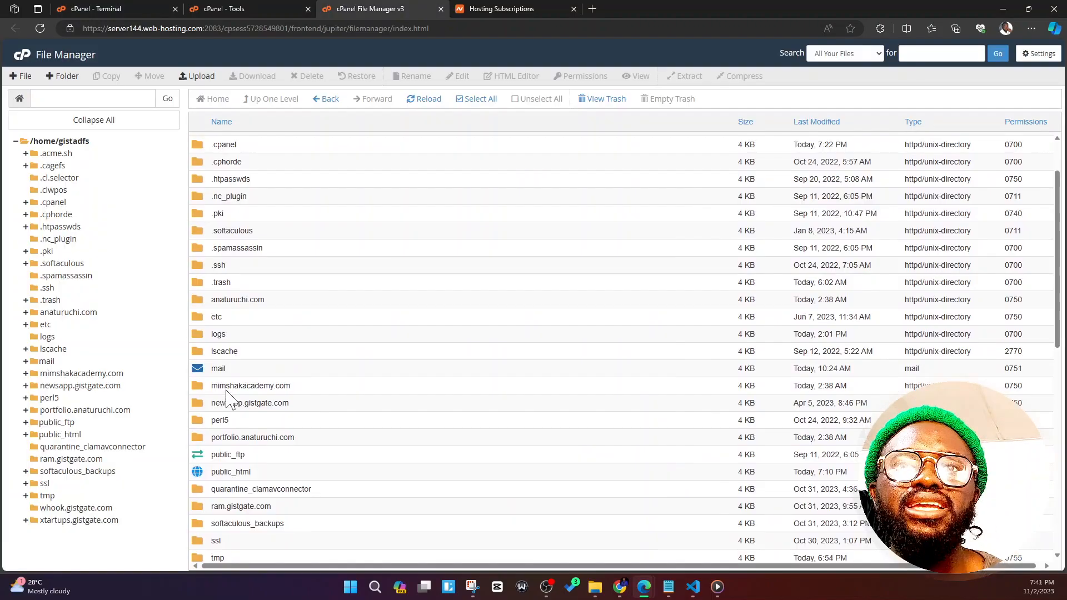
# - Return to the Terminal, change the webroot in the recalled Let's Encrypt issue command to /home/gistadfs/public_html/ and run it
pyautogui.scroll(-1, 232, 399)
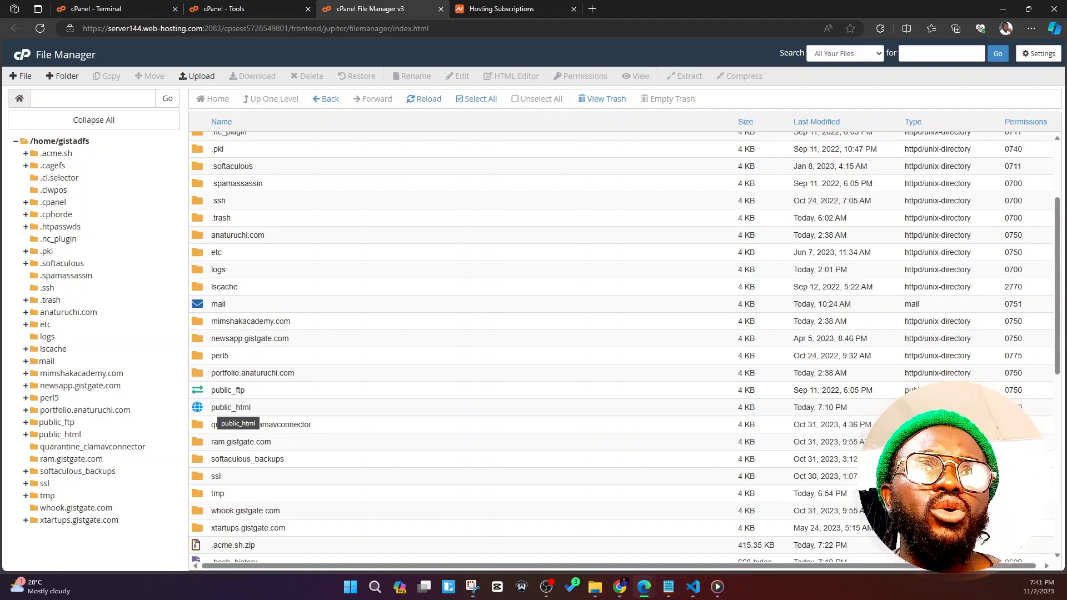
pyautogui.click(119, 10)
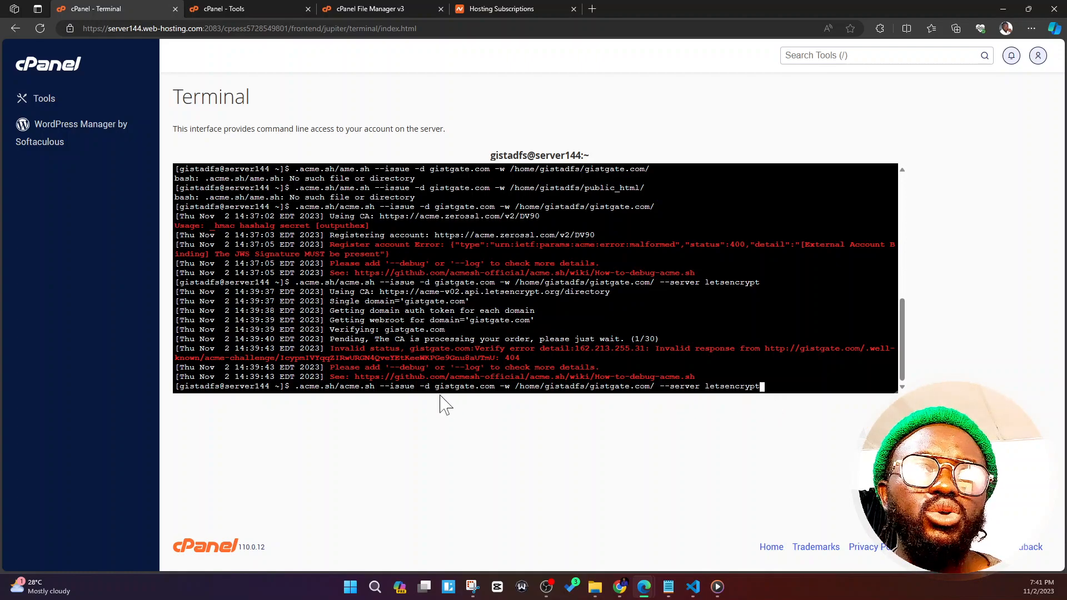
pyautogui.press('Left')
pyautogui.press('Left')
pyautogui.press('Left')
pyautogui.press('Left')
pyautogui.press('Left')
pyautogui.press('Left')
pyautogui.press('Left')
pyautogui.press('Left')
pyautogui.press('Left')
pyautogui.press('Left')
pyautogui.press('Left')
pyautogui.press('Left')
pyautogui.press('Left')
pyautogui.press('Left')
pyautogui.press('Left')
pyautogui.press('Left')
pyautogui.press('Left')
pyautogui.press('Left')
pyautogui.press('Left')
pyautogui.press('Left')
pyautogui.press('Left')
pyautogui.press('Left')
pyautogui.press('Left')
pyautogui.press('Left')
pyautogui.press('Left')
pyautogui.press('Left')
pyautogui.press('Left')
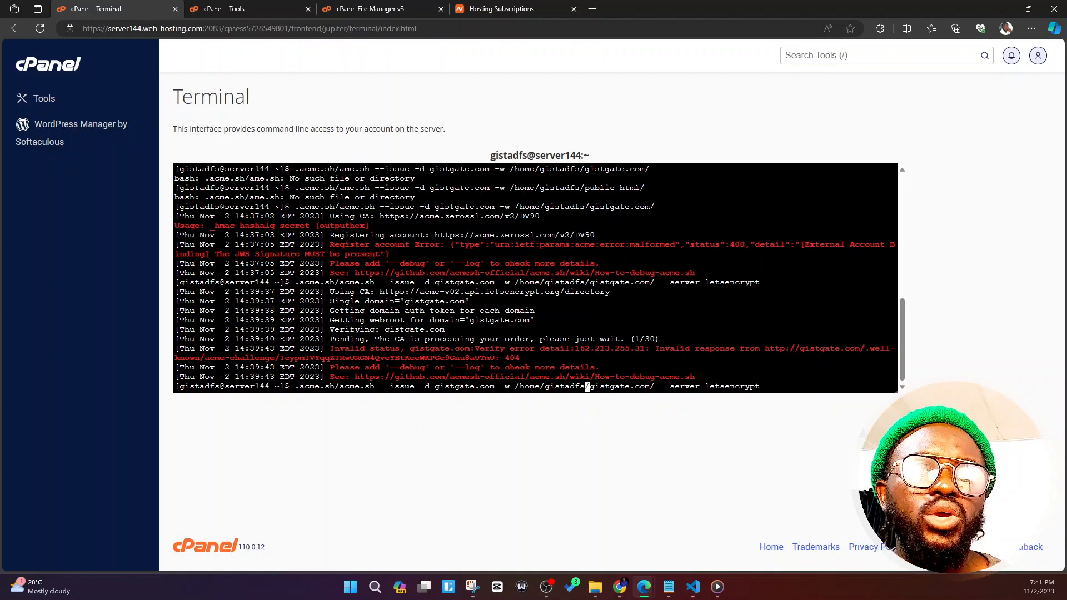
pyautogui.press('Right')
pyautogui.press('Right')
pyautogui.press('Right')
pyautogui.press('Right')
pyautogui.press('Right')
pyautogui.press('Right')
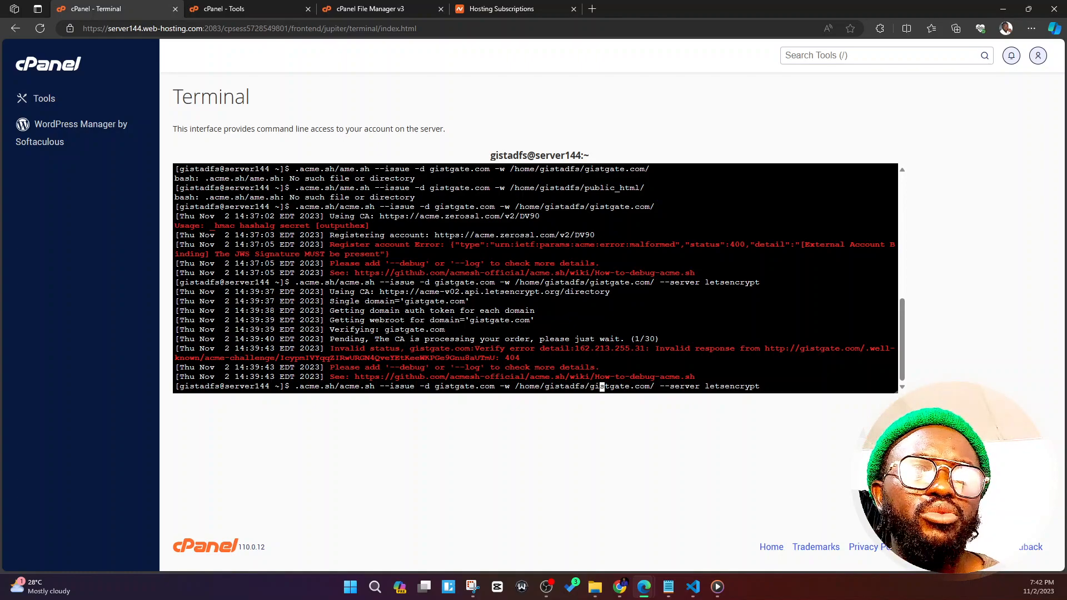
pyautogui.press('Right')
pyautogui.press('Right')
pyautogui.press('Right')
pyautogui.press('Right')
pyautogui.press('Right')
pyautogui.press('Right')
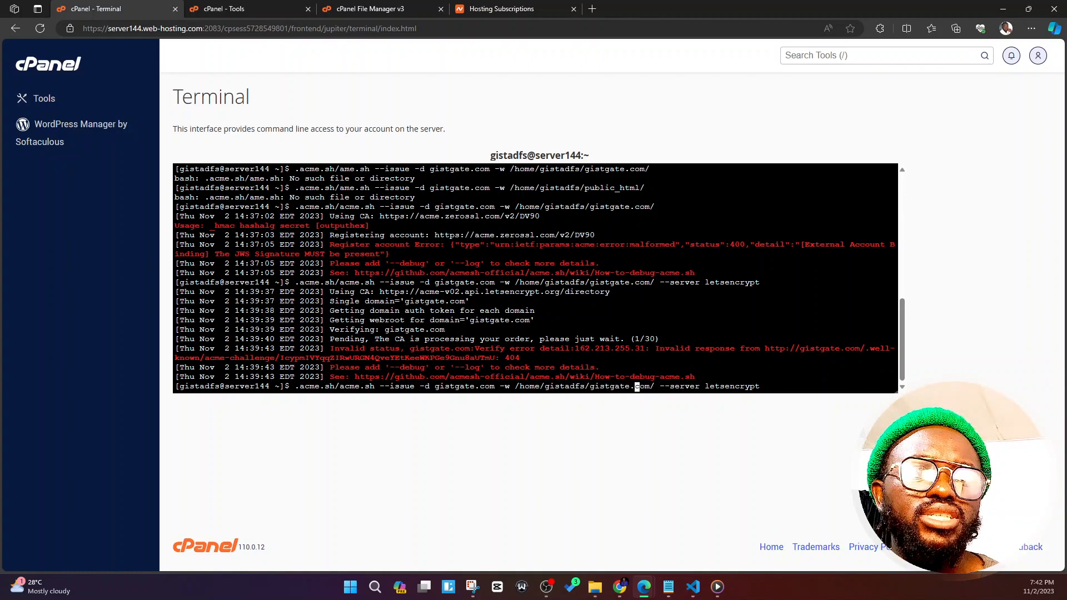
pyautogui.press('Right')
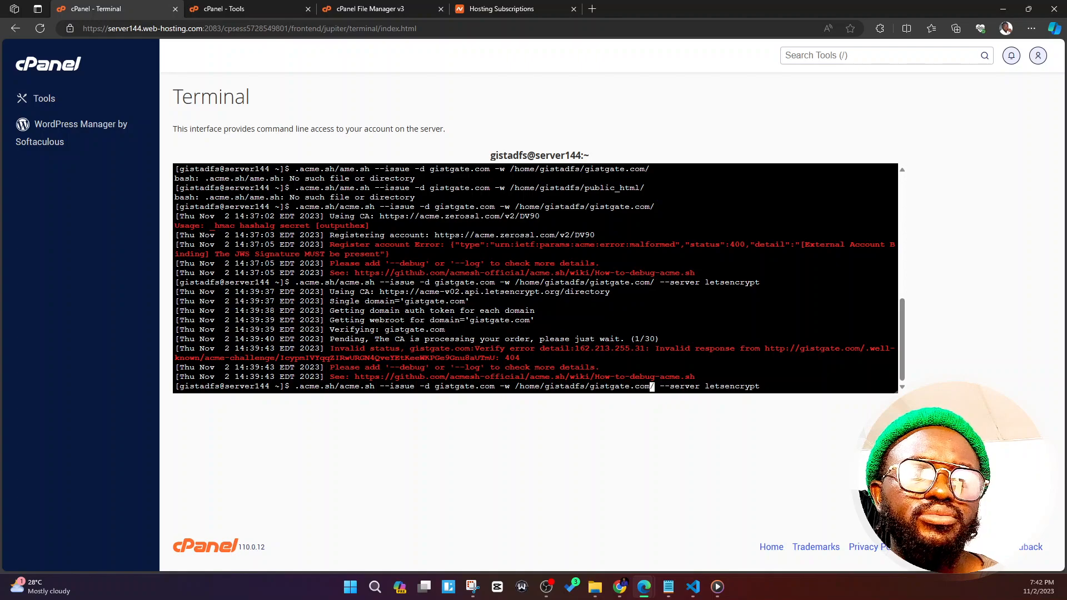
pyautogui.press('BackSpace')
pyautogui.press('BackSpace')
pyautogui.press('BackSpace')
pyautogui.press('BackSpace')
pyautogui.press('BackSpace')
pyautogui.press('BackSpace')
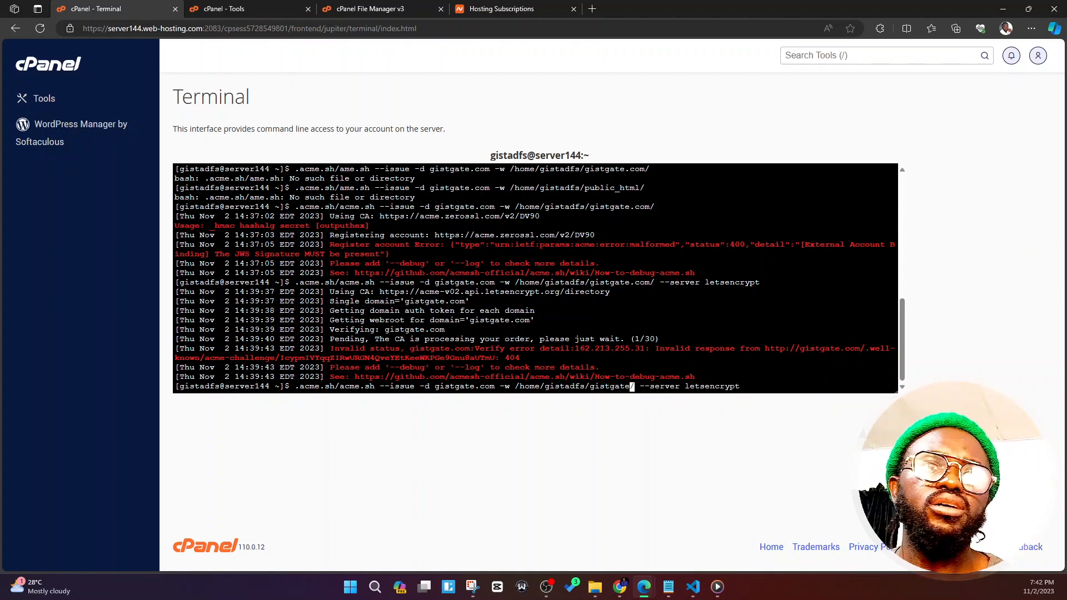
pyautogui.press('BackSpace')
pyautogui.press('BackSpace')
pyautogui.press('BackSpace')
pyautogui.press('BackSpace')
pyautogui.press('BackSpace')
pyautogui.press('BackSpace')
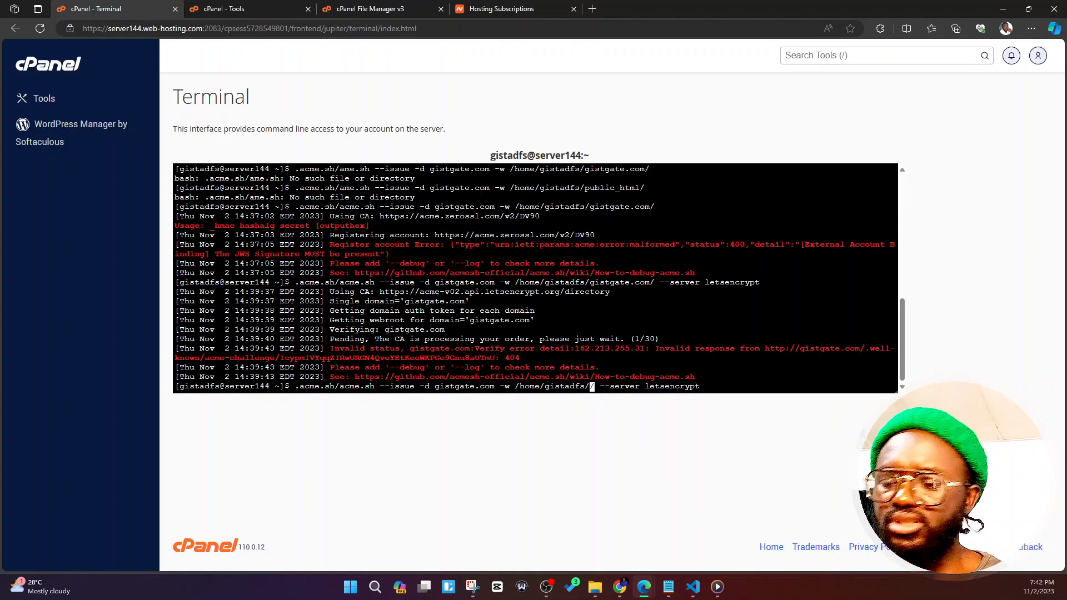
pyautogui.write('public_')
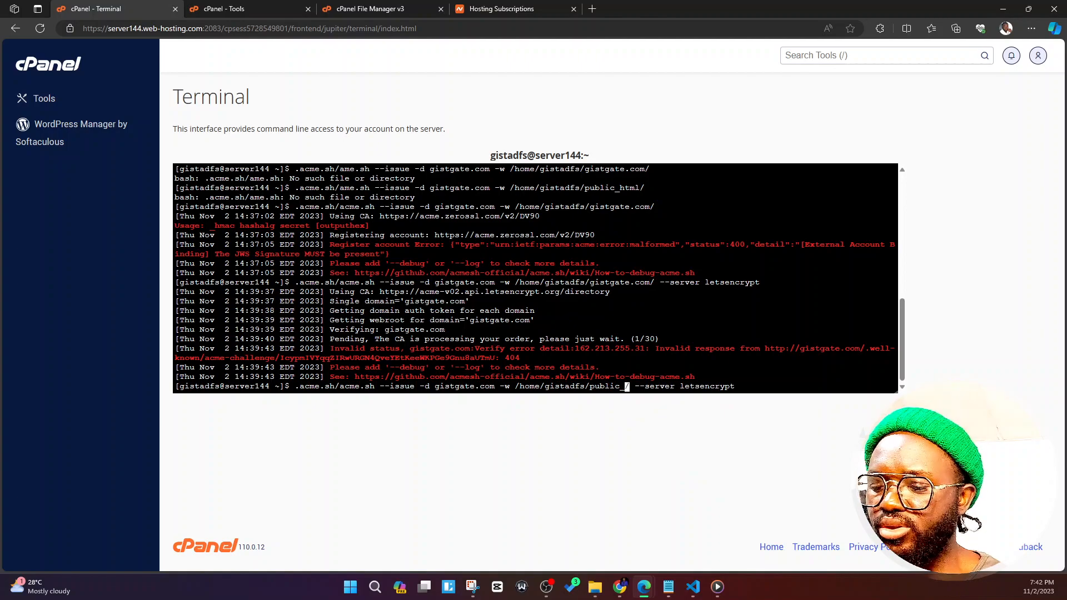
pyautogui.write('html')
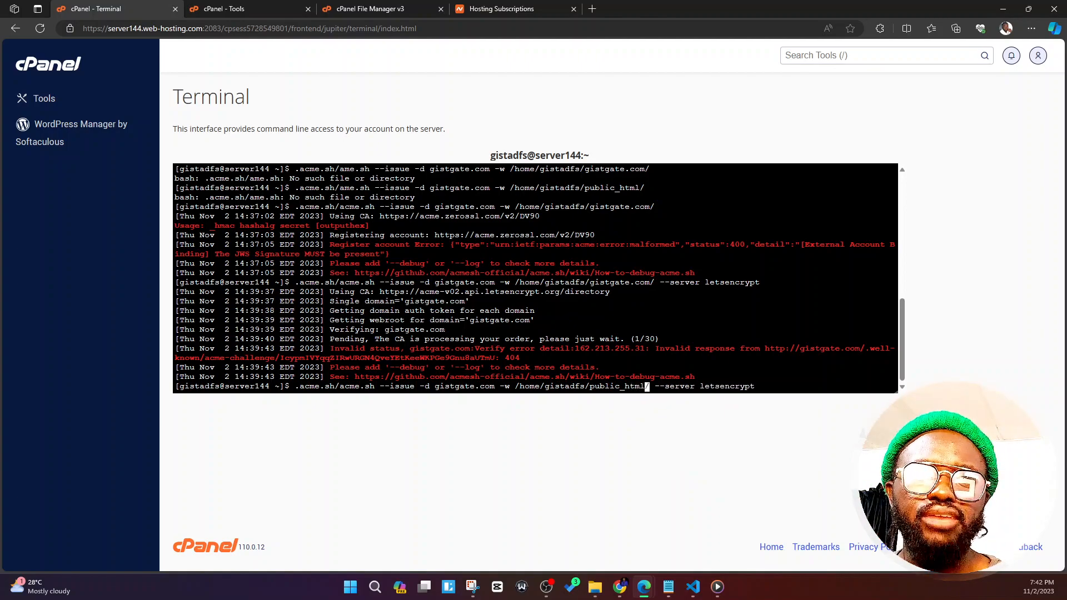
pyautogui.press('Return')
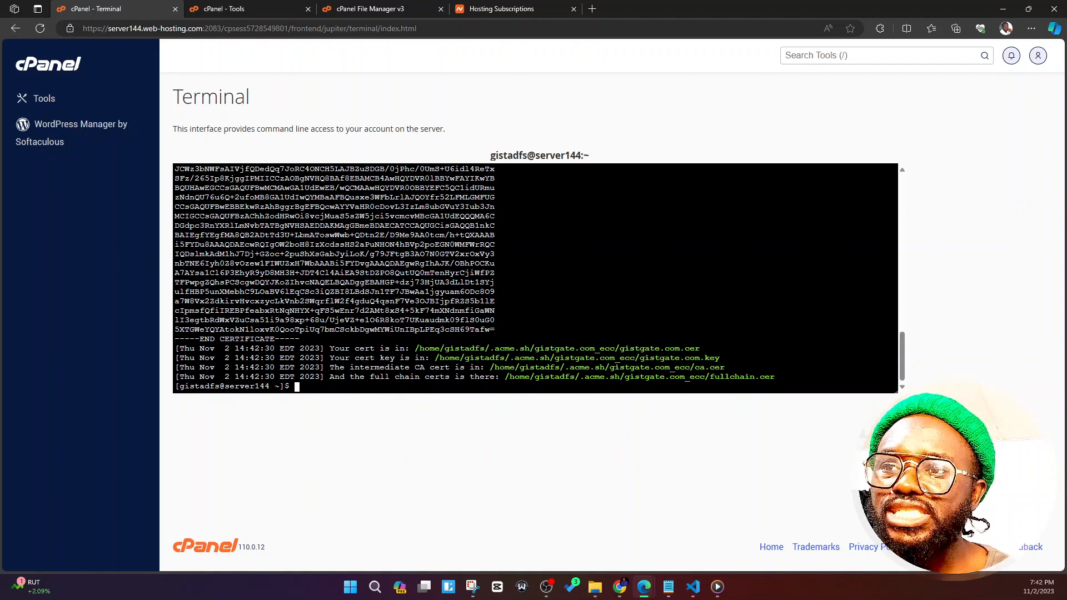
# - Examine the certificate issuance output in the Terminal, including the verification messages and the paths of the certificate, key and CA files
pyautogui.write('.acme.sh/acme.sh --issue -d gistgate.com -w /home/gistadfs/public_html/ --server letsencrypt')
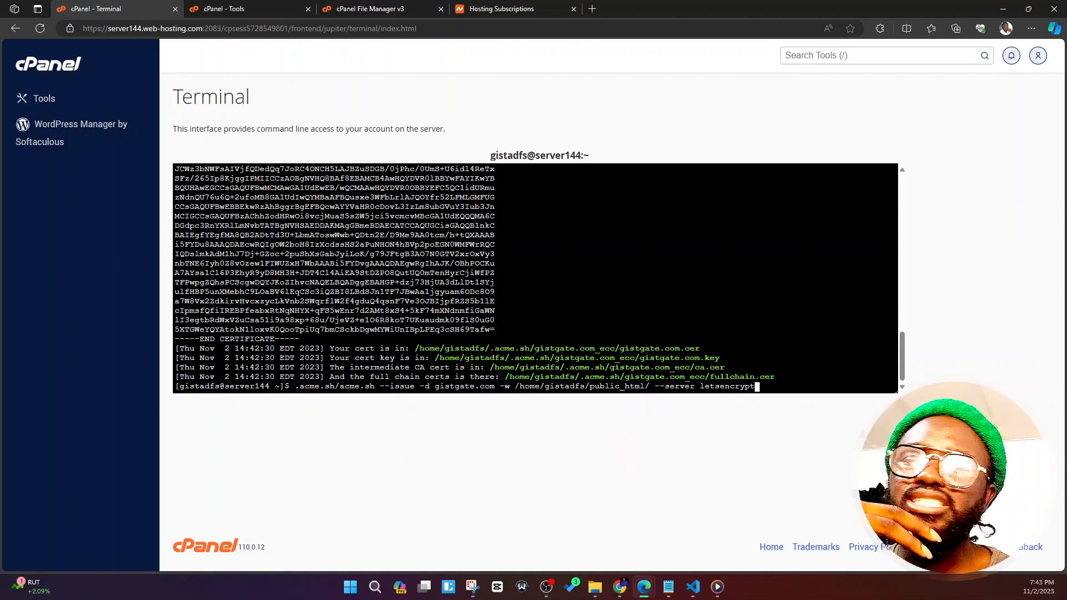
pyautogui.scroll(6, 535, 278)
pyautogui.scroll(-3, 536, 277)
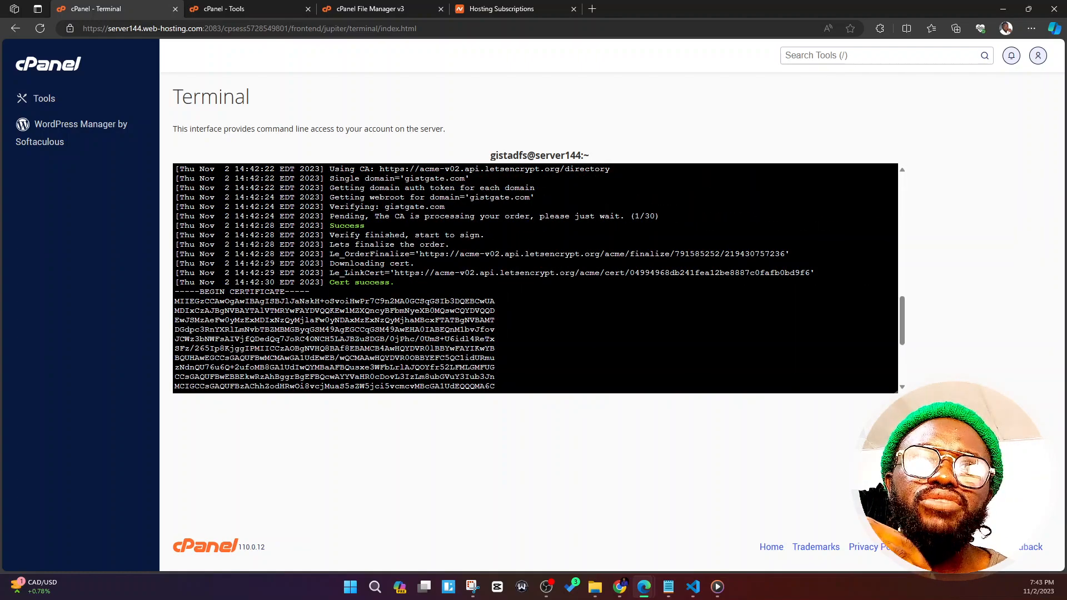
pyautogui.scroll(-2, 535, 278)
pyautogui.scroll(-4, 535, 278)
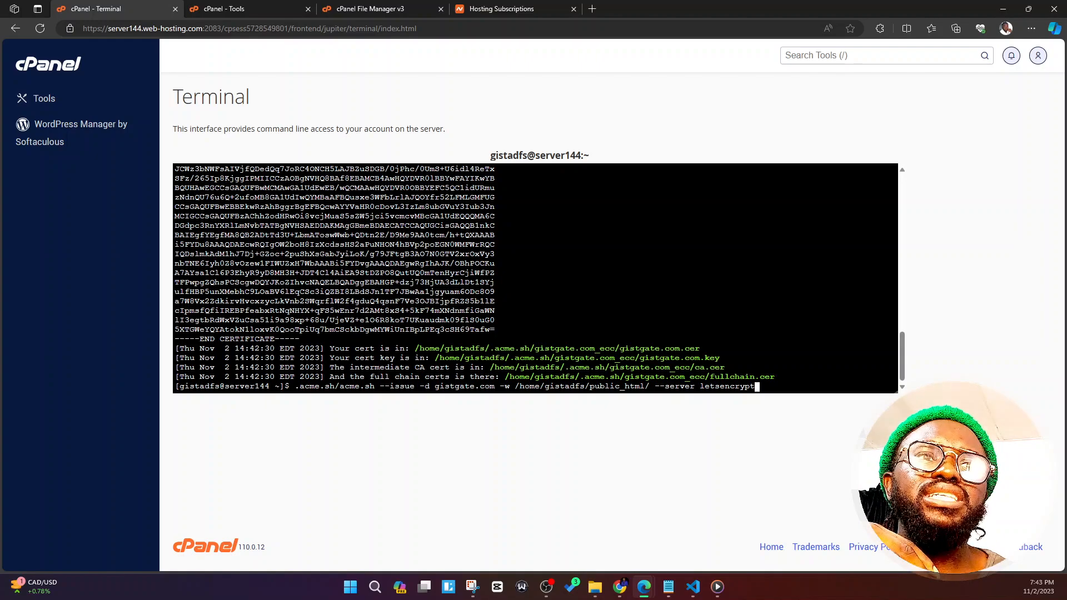
pyautogui.scroll(4, 535, 277)
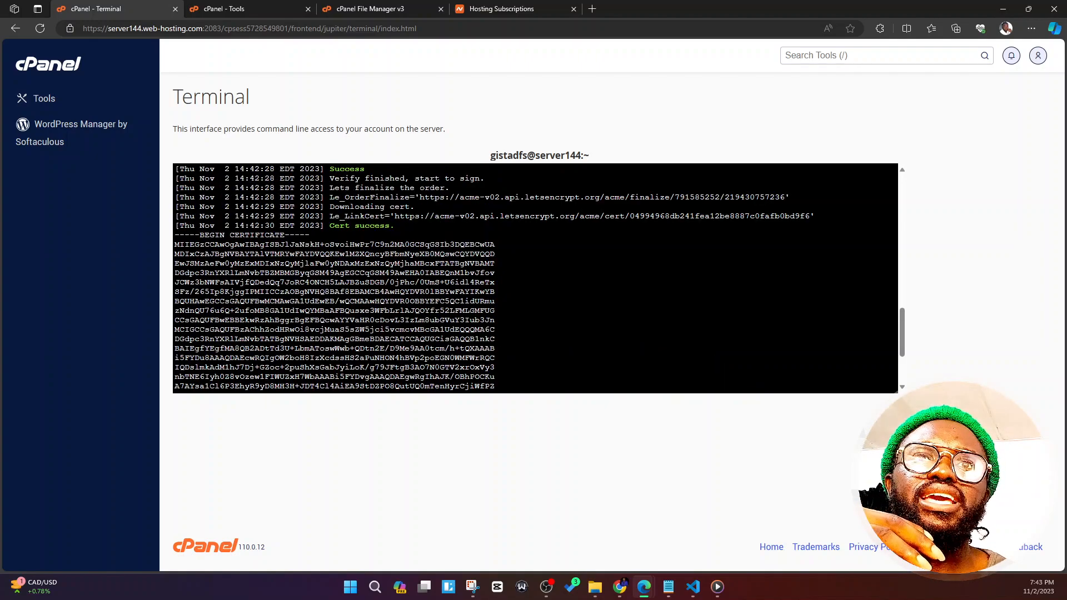
pyautogui.scroll(-4, 535, 278)
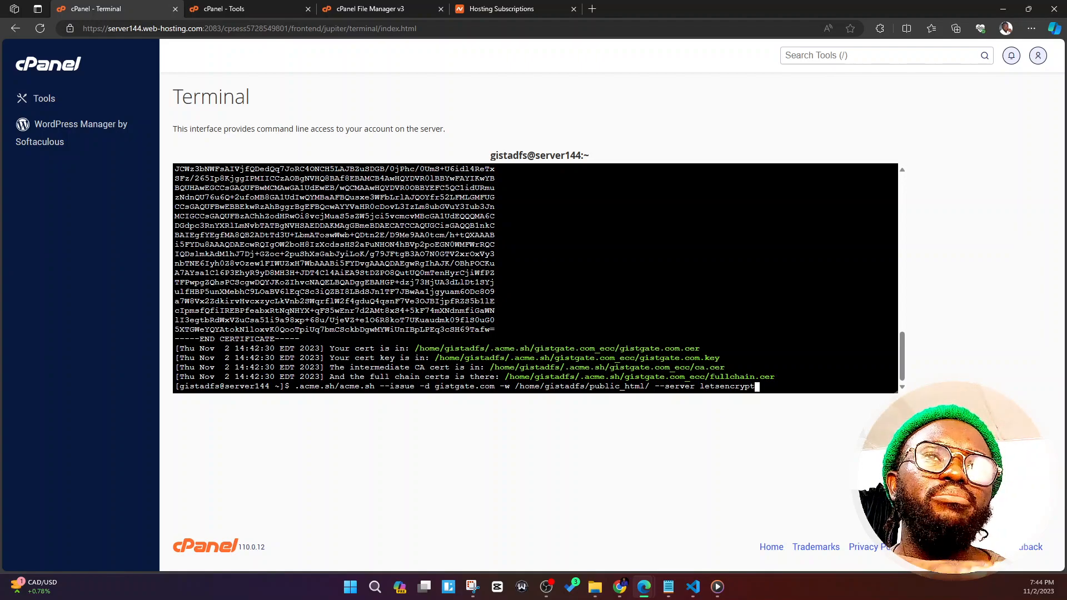
pyautogui.scroll(8, 536, 278)
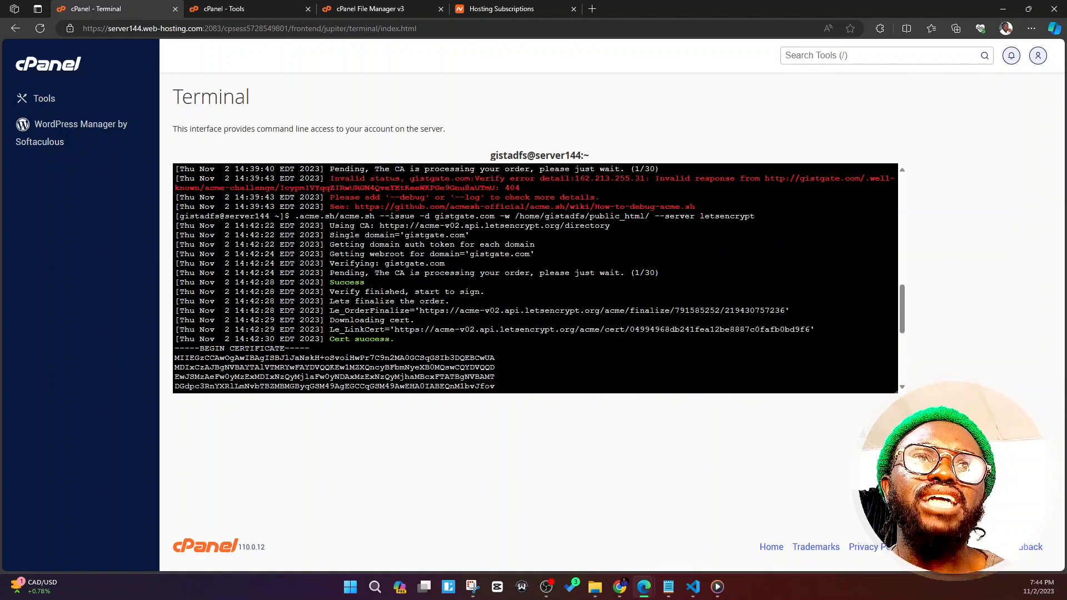
pyautogui.scroll(-8, 535, 278)
pyautogui.scroll(2, 535, 278)
pyautogui.scroll(-2, 536, 278)
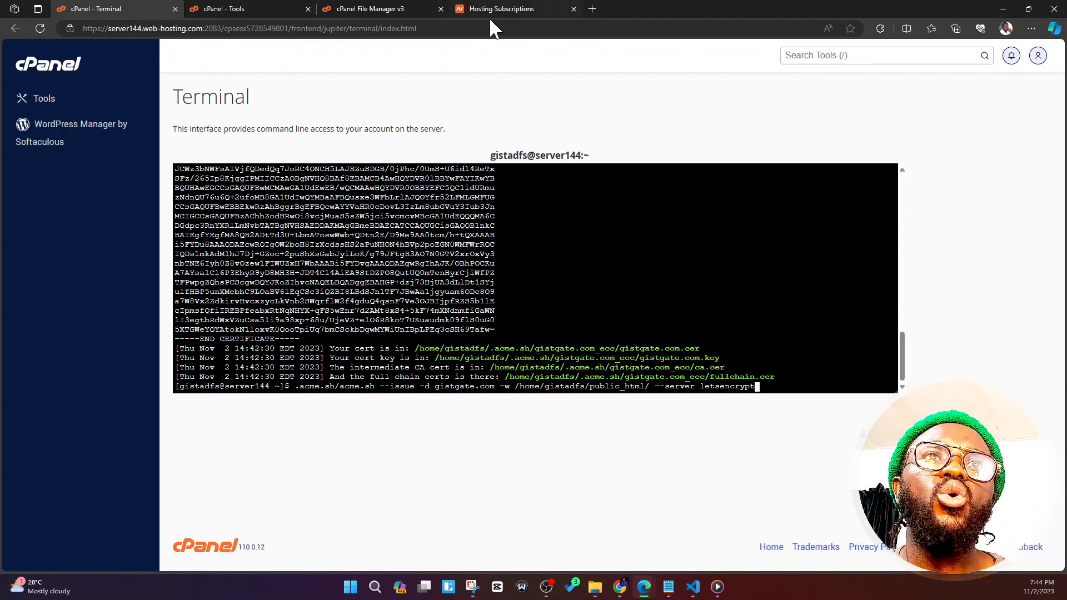
# - Reload the home directory in File Manager and open the folder .acme.sh/gistgate.com_ecc
pyautogui.click(348, 8)
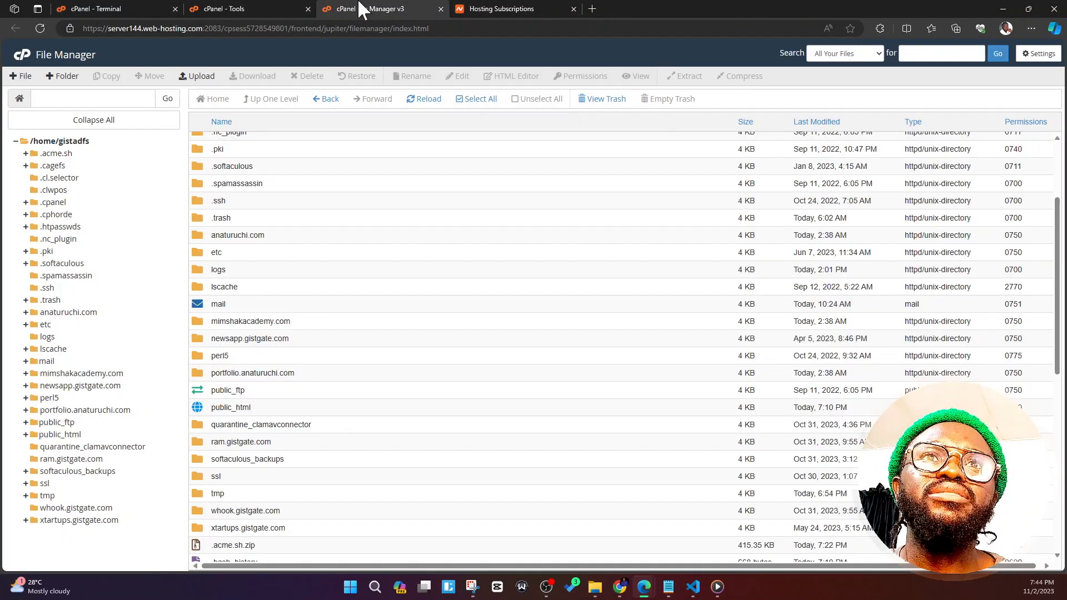
pyautogui.scroll(1, 339, 167)
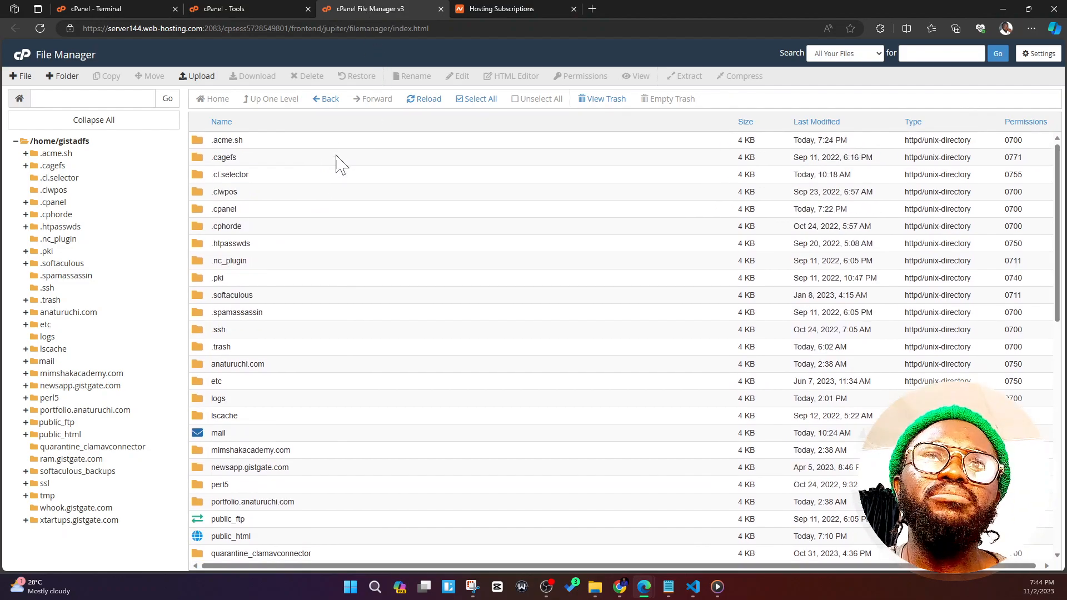
pyautogui.click(426, 100)
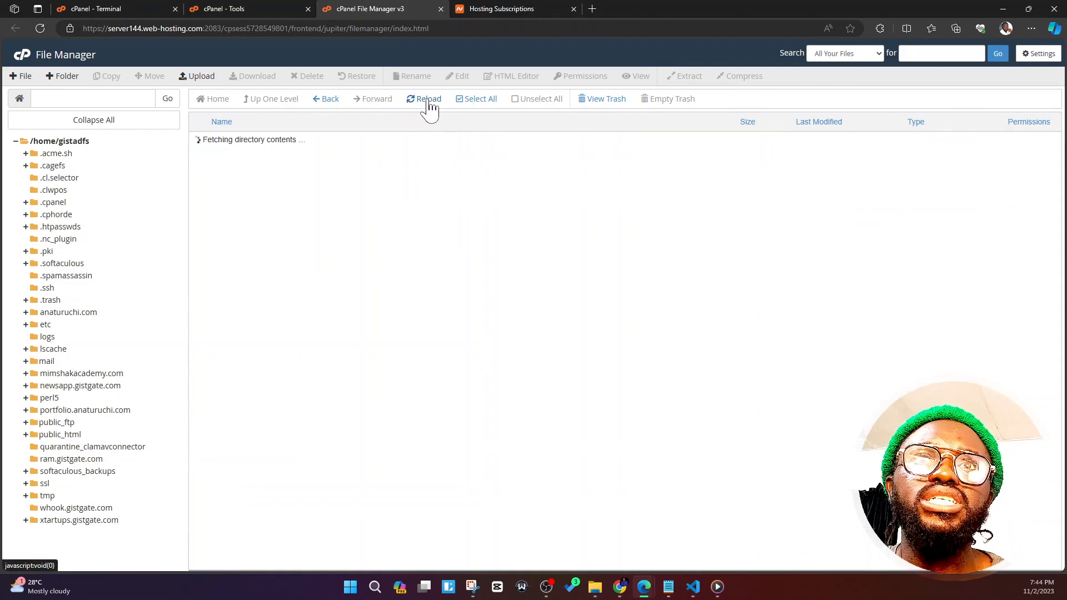
pyautogui.doubleClick(201, 142)
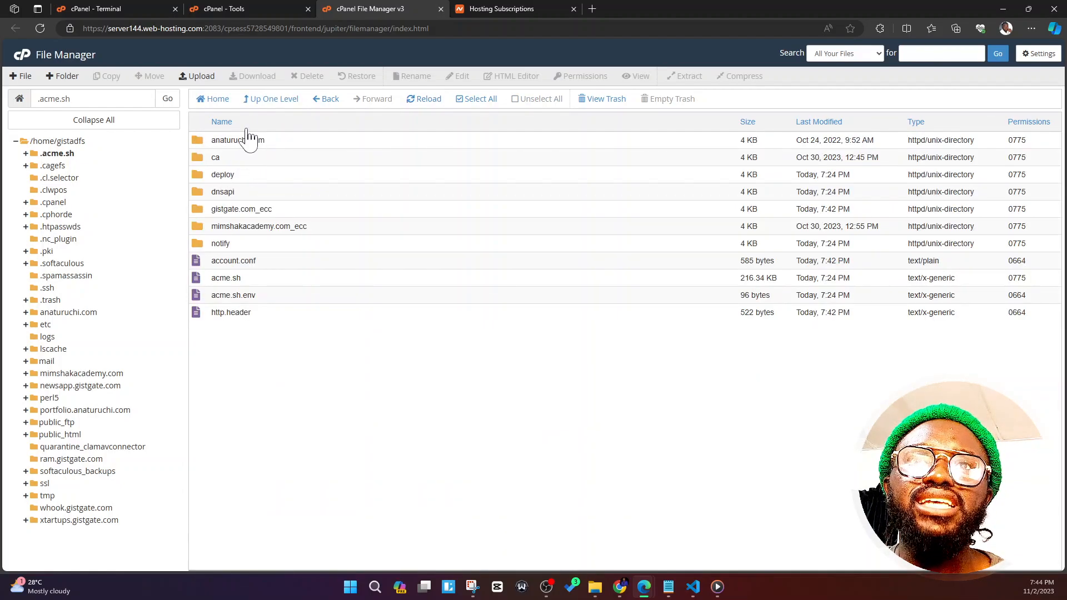
pyautogui.doubleClick(204, 211)
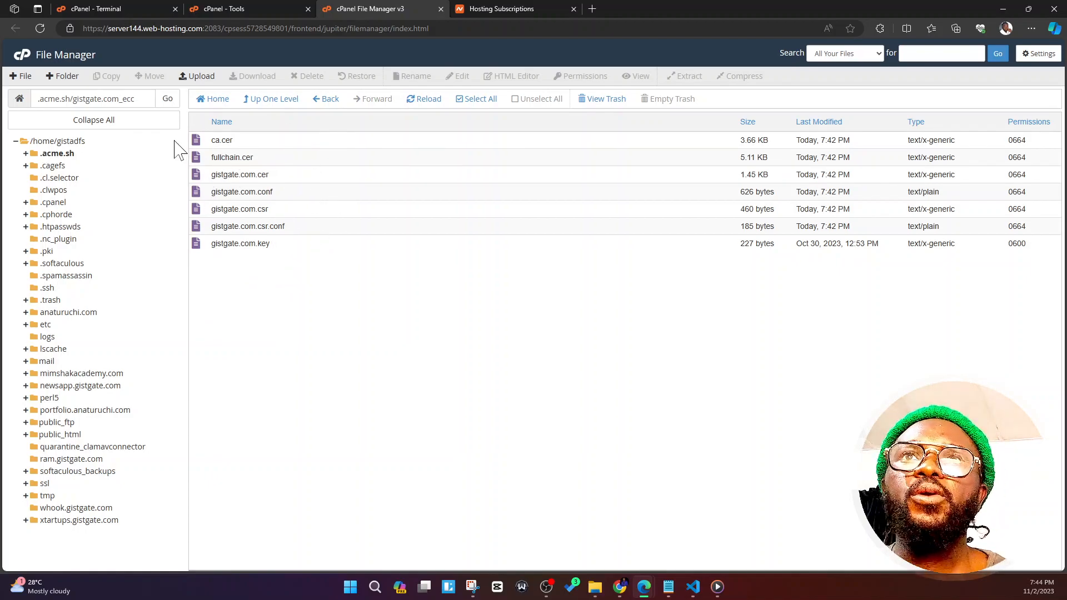
# - Reload the cPanel Tools page, open SSL/TLS in the Security section and go to the Manage SSL sites page
pyautogui.click(232, 10)
pyautogui.scroll(3, 281, 222)
pyautogui.click(40, 28)
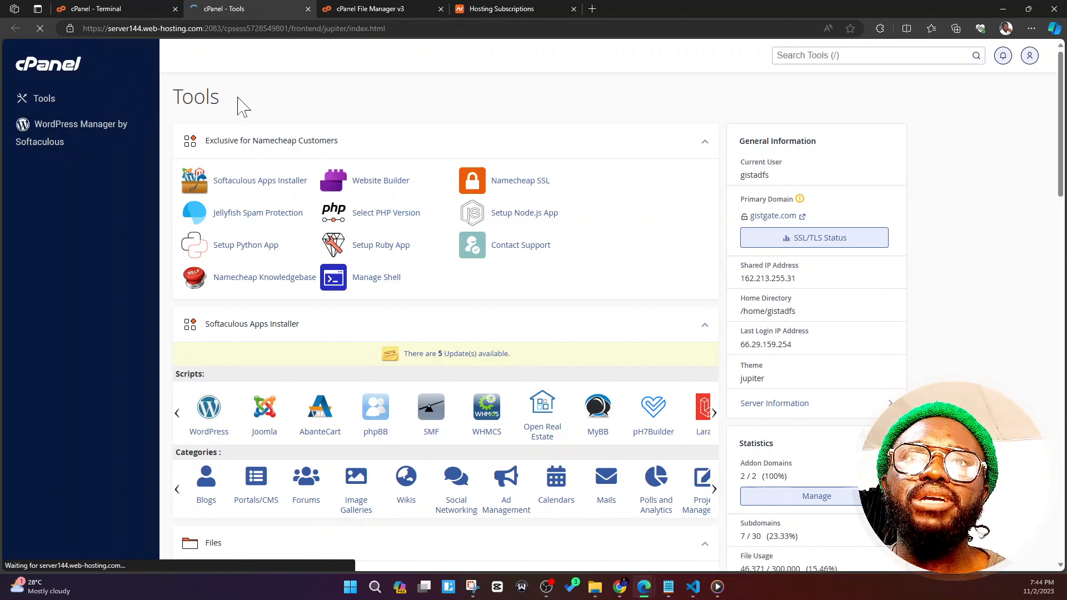
pyautogui.scroll(-20, 257, 345)
pyautogui.scroll(-3, 280, 345)
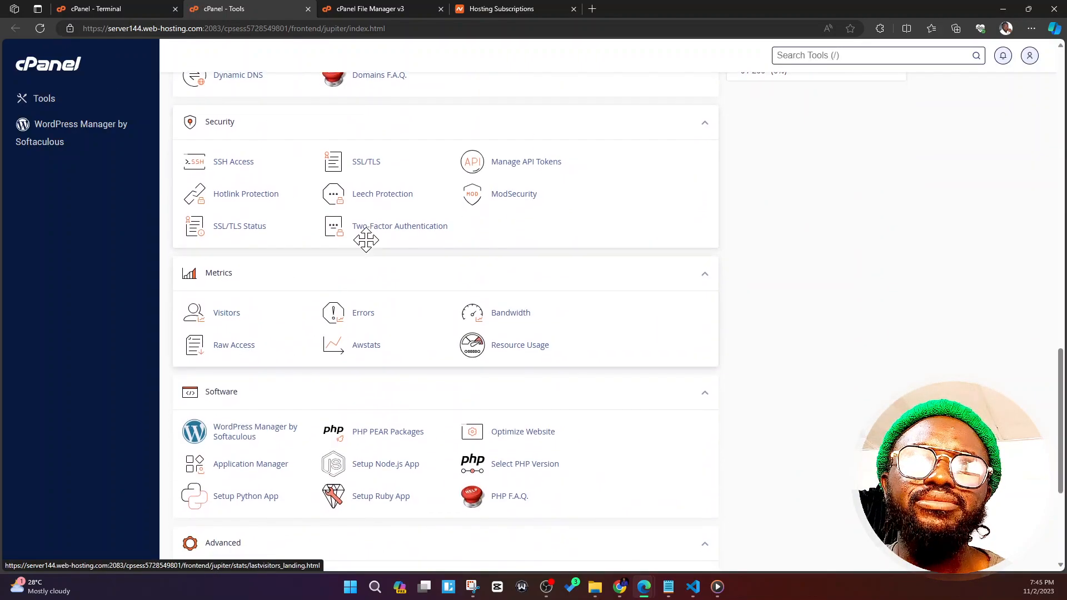
pyautogui.click(376, 167)
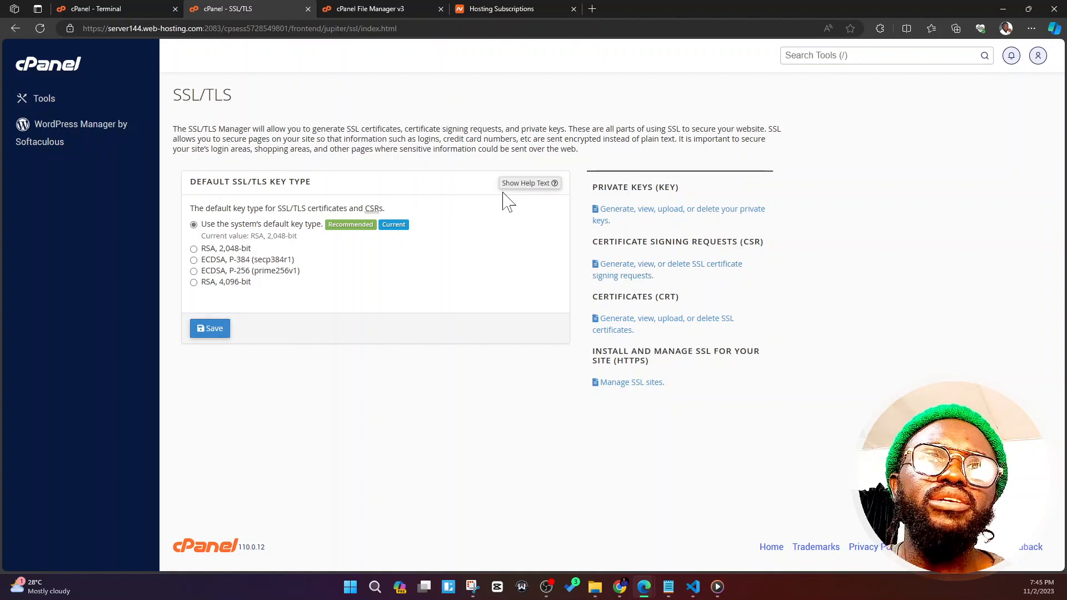
pyautogui.click(639, 387)
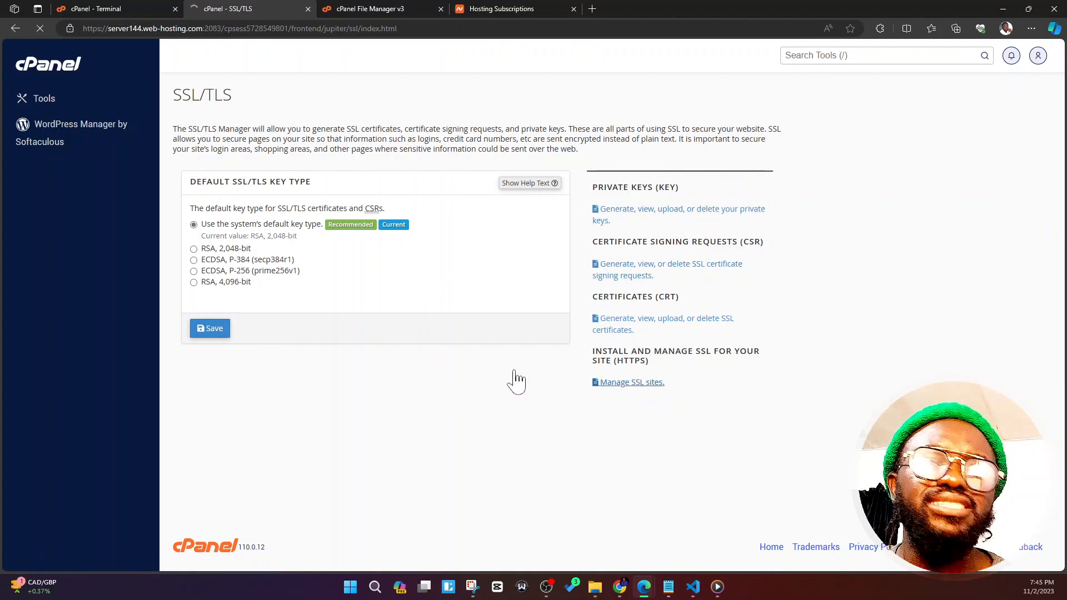
# - Review the installed SSL websites with their expiration dates and the domains offered in the Install an SSL Website form
pyautogui.scroll(-3, 501, 242)
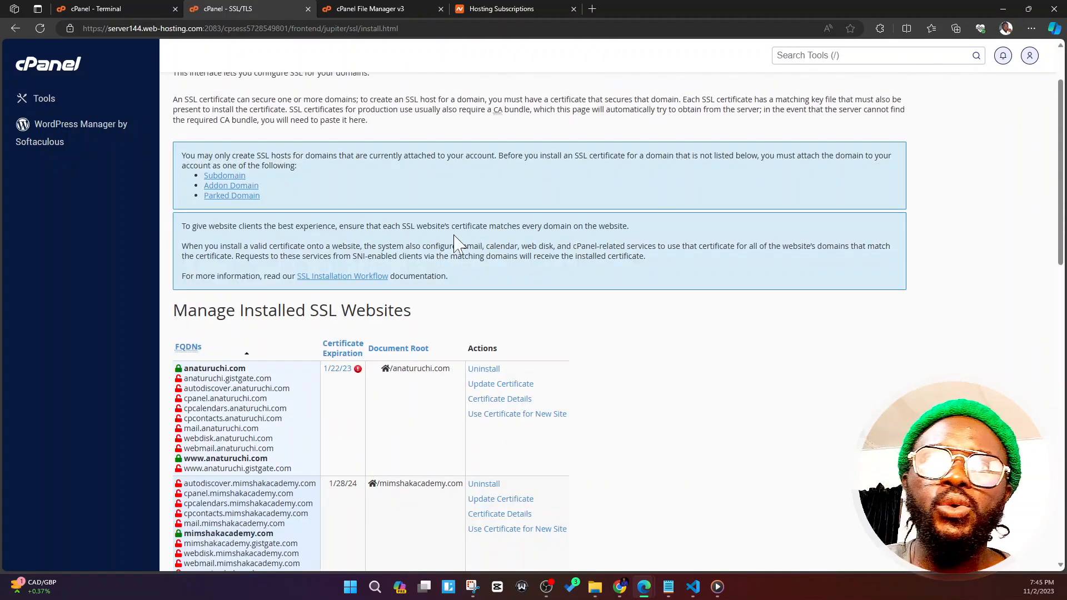
pyautogui.scroll(-5, 451, 239)
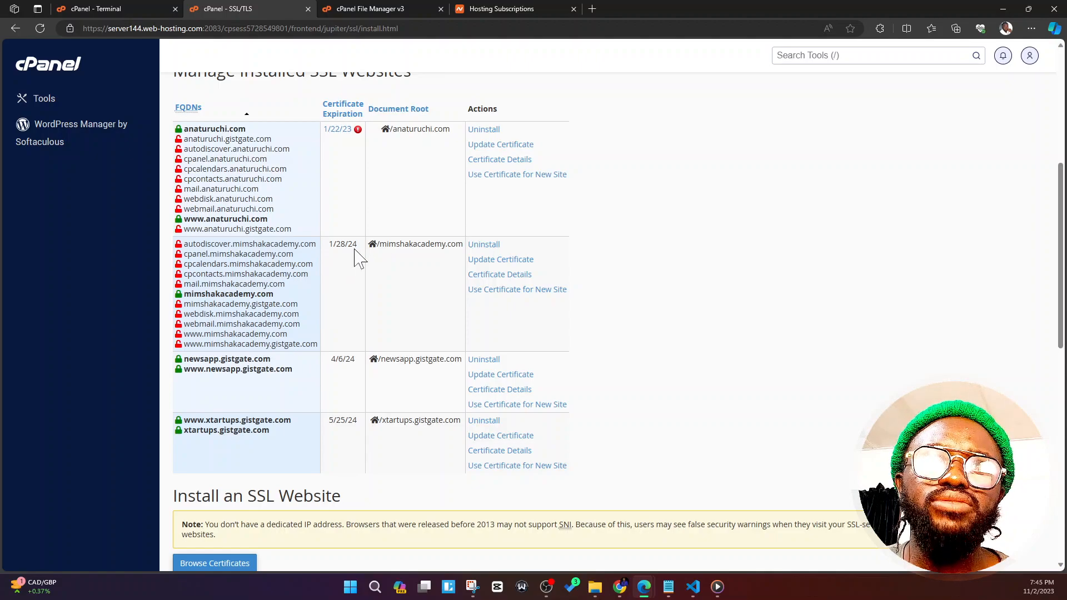
pyautogui.moveTo(358, 134)
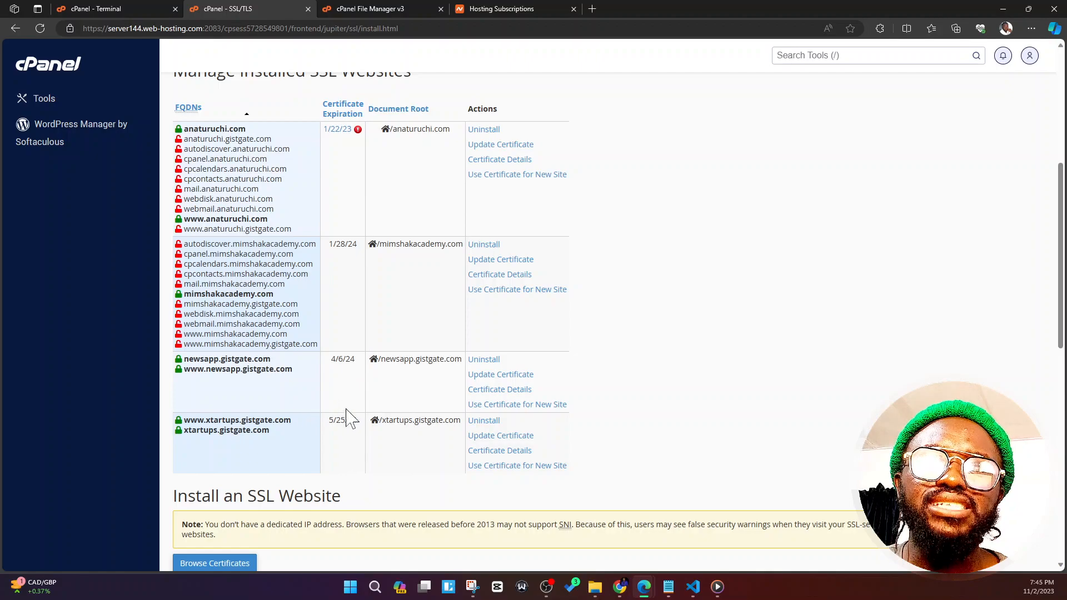
pyautogui.scroll(-6, 353, 433)
pyautogui.click(337, 285)
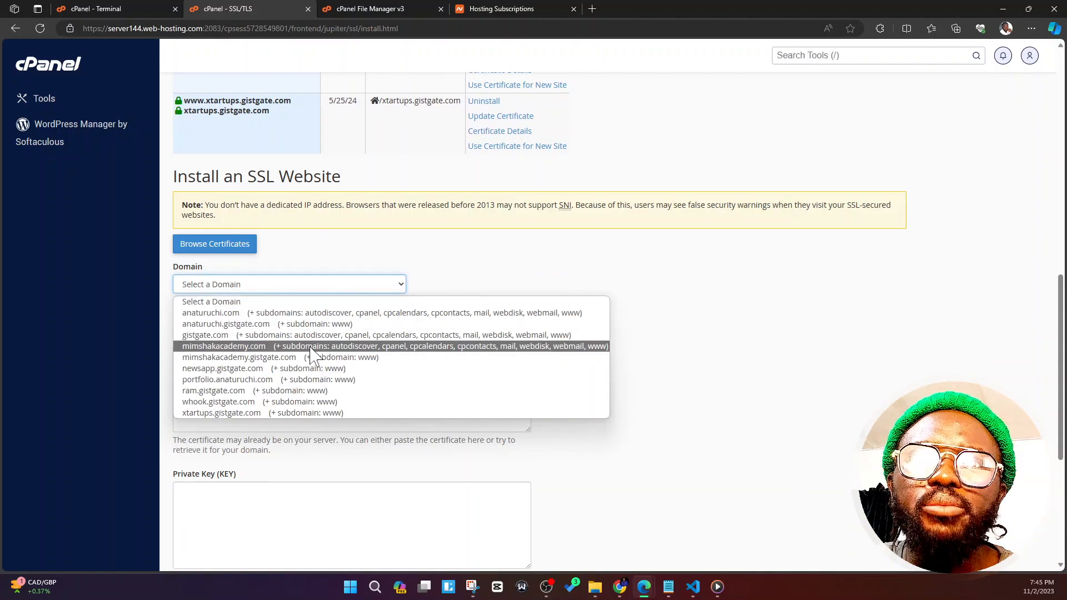
pyautogui.click(414, 263)
pyautogui.scroll(-1, 274, 267)
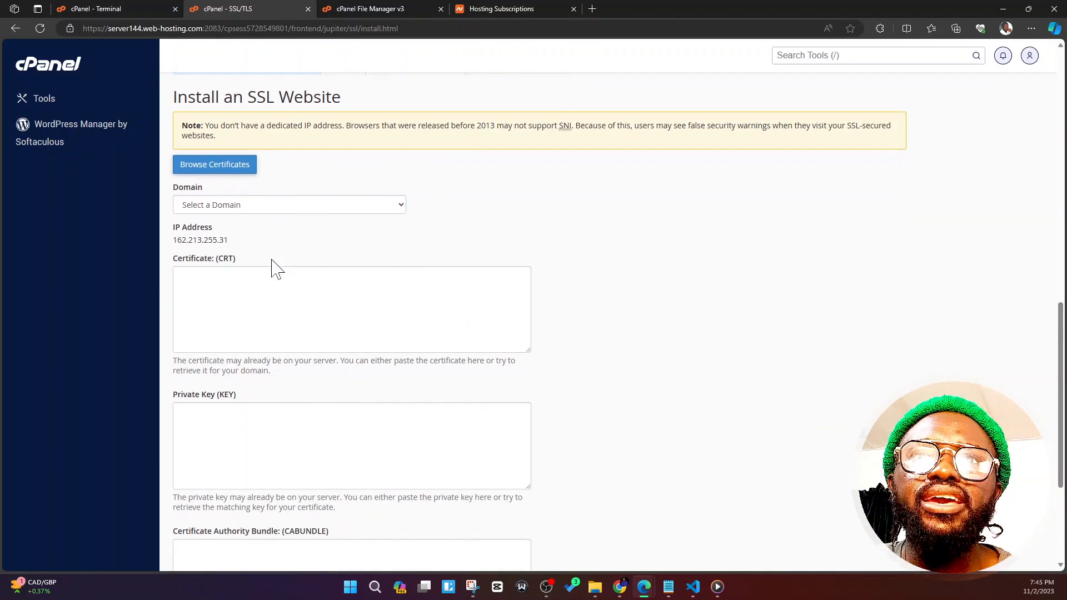
# - Choose gistgate.com as the domain in the Install an SSL Website form
pyautogui.scroll(4, 350, 189)
pyautogui.scroll(3, 278, 239)
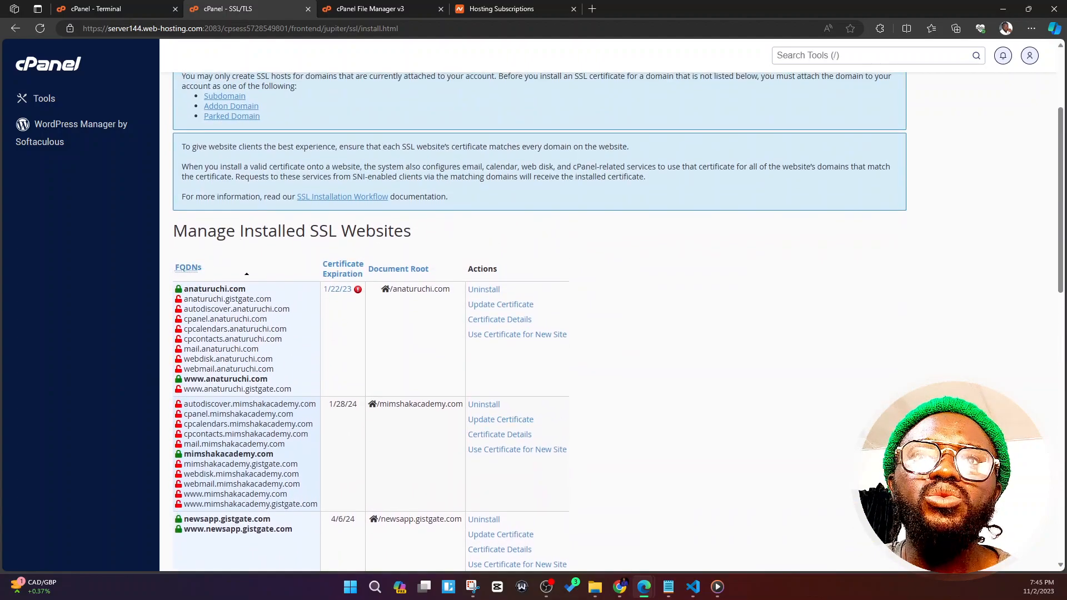
pyautogui.scroll(-3, 172, 356)
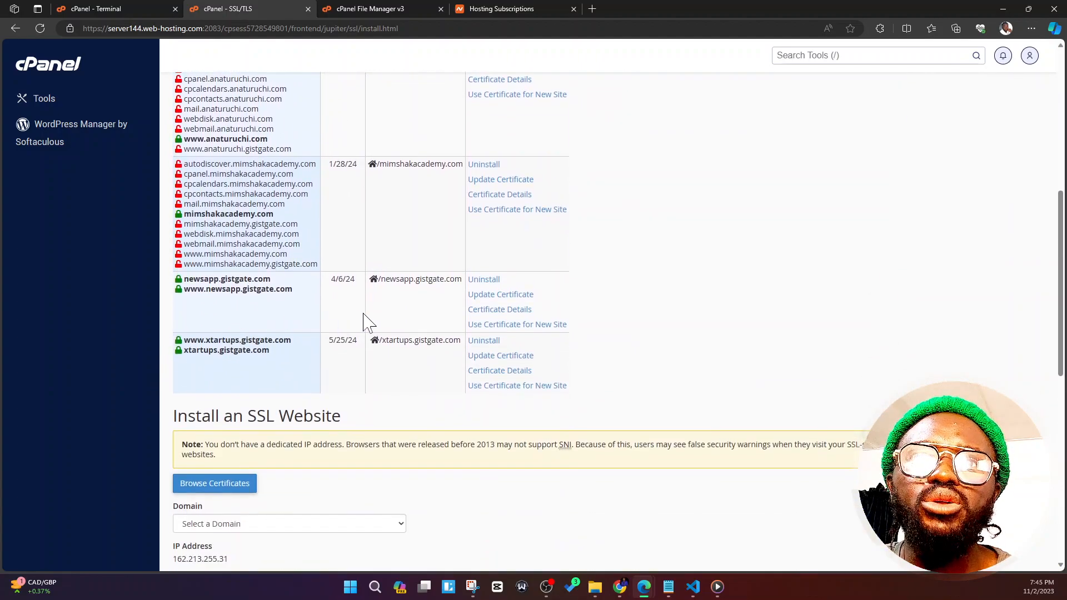
pyautogui.scroll(-3, 361, 322)
pyautogui.click(279, 287)
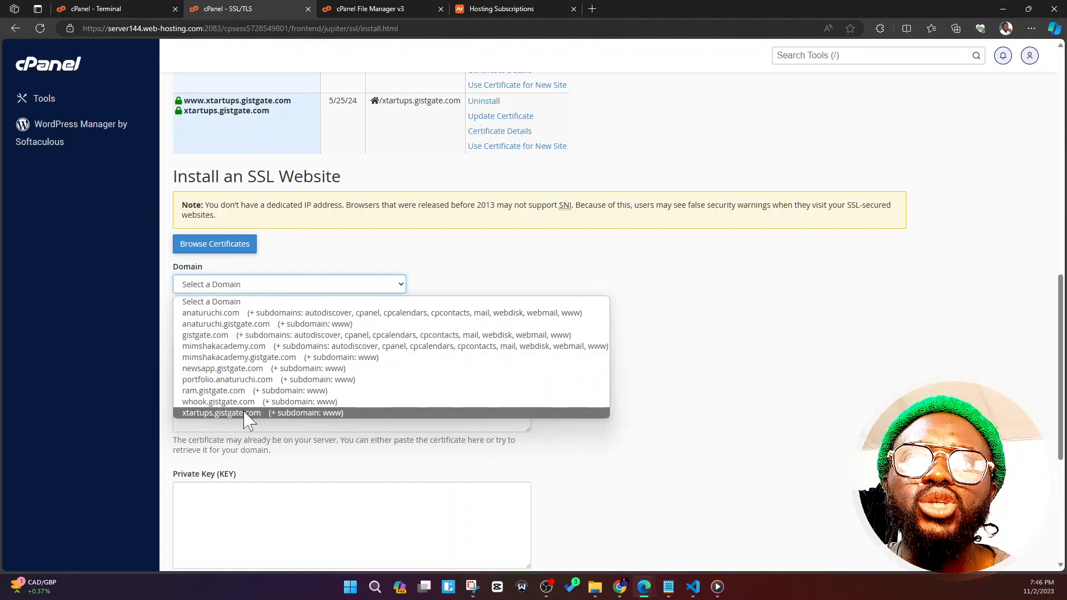
pyautogui.click(211, 334)
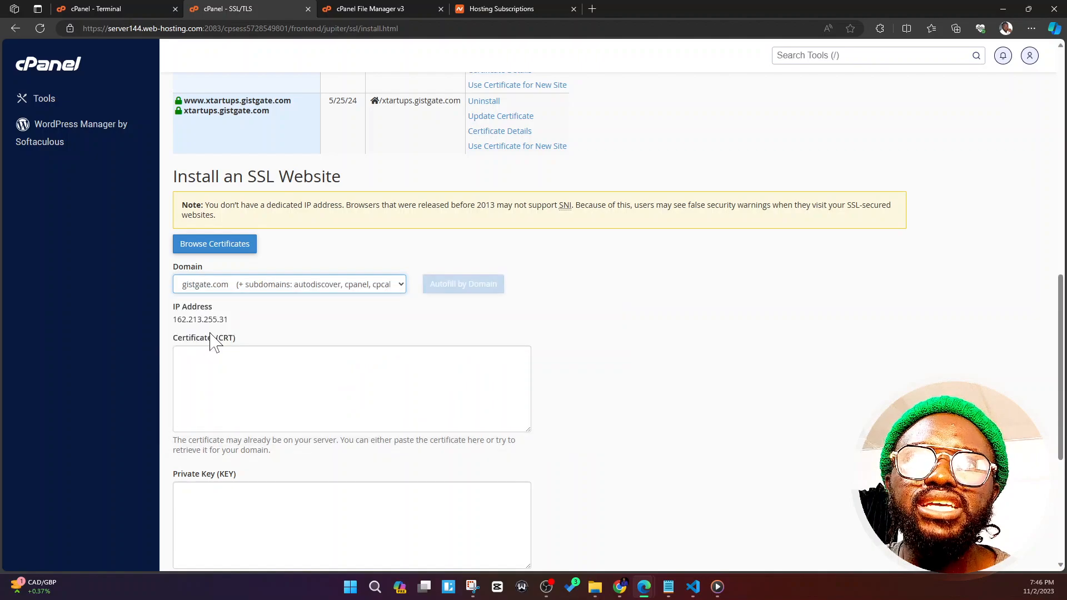
pyautogui.scroll(-3, 312, 335)
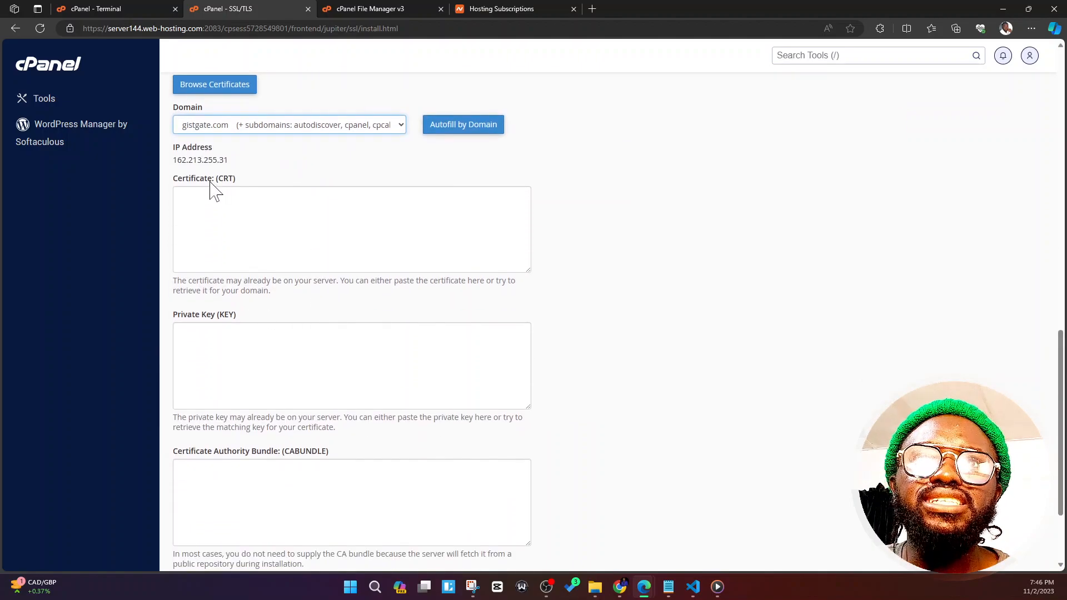
# - Open the certificate file gistgate.com.cer from the .acme.sh/gistgate.com_ecc folder in File Manager for viewing
pyautogui.click(232, 189)
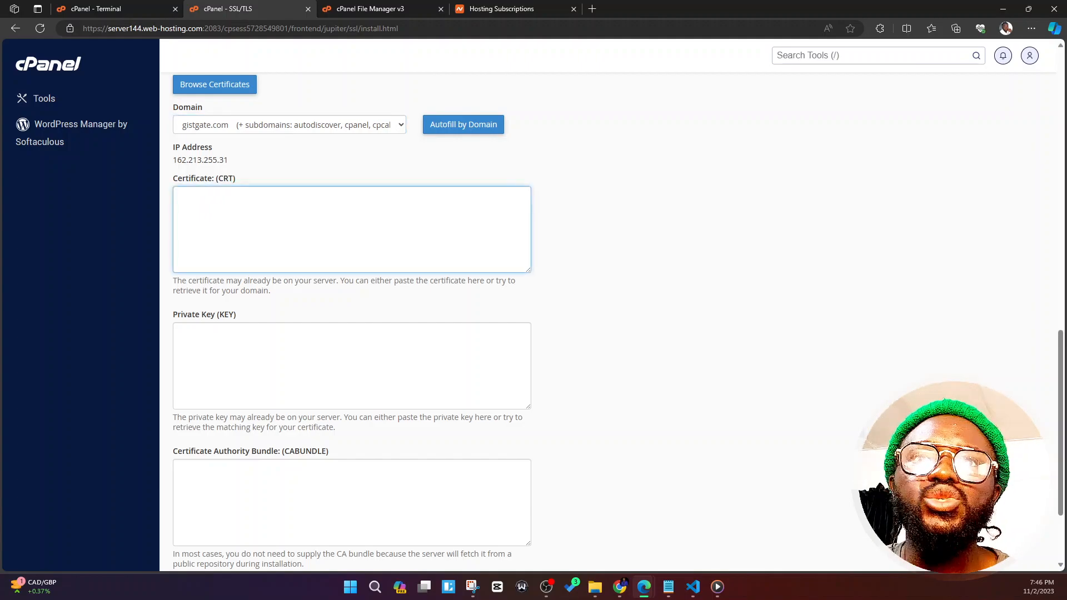
pyautogui.click(390, 9)
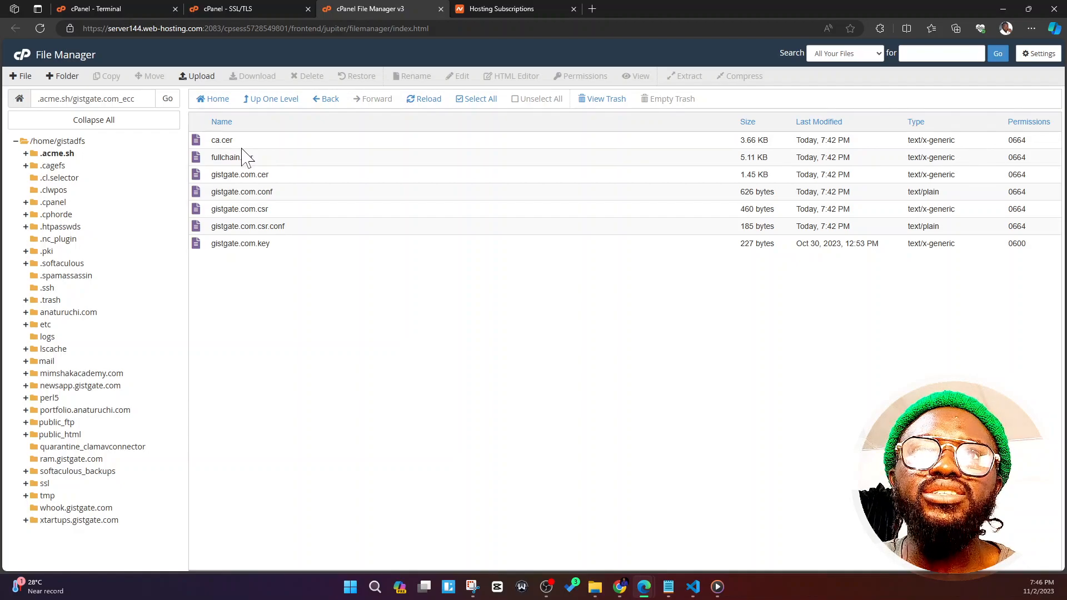
pyautogui.click(139, 10)
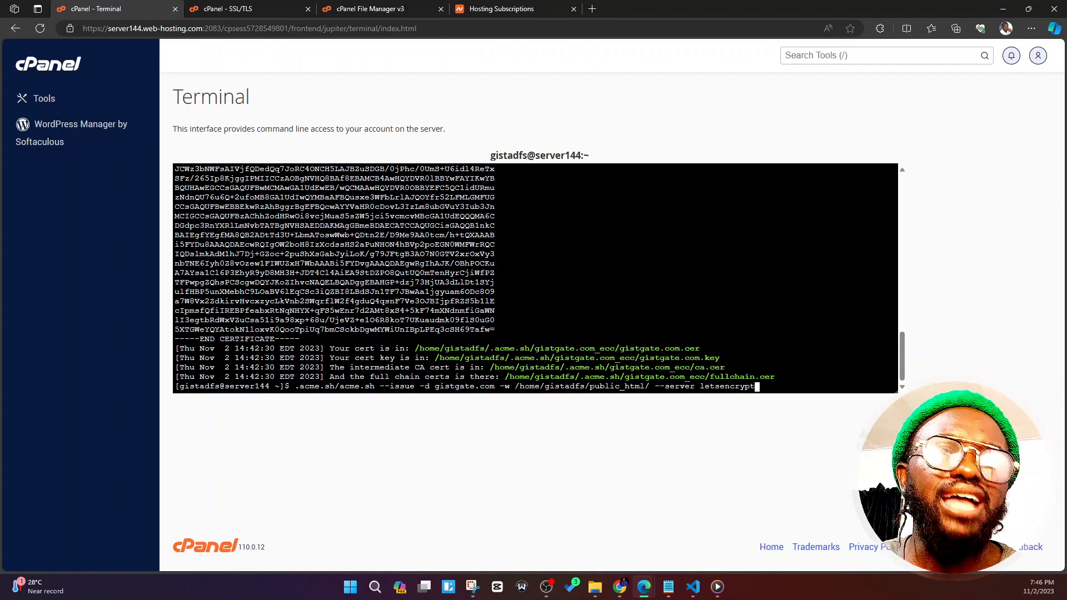
pyautogui.click(372, 10)
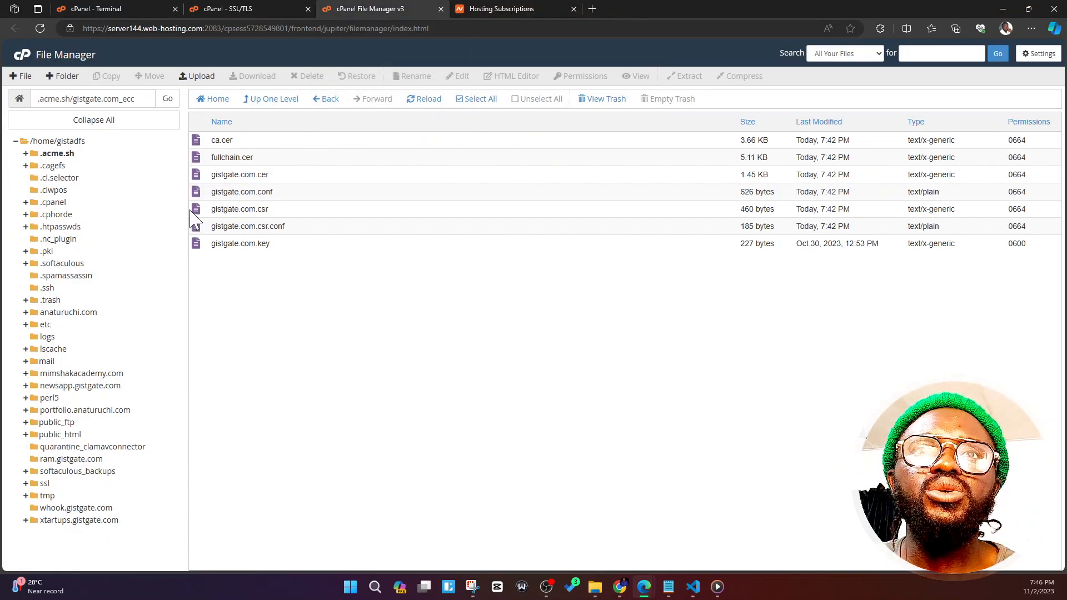
pyautogui.click(207, 175)
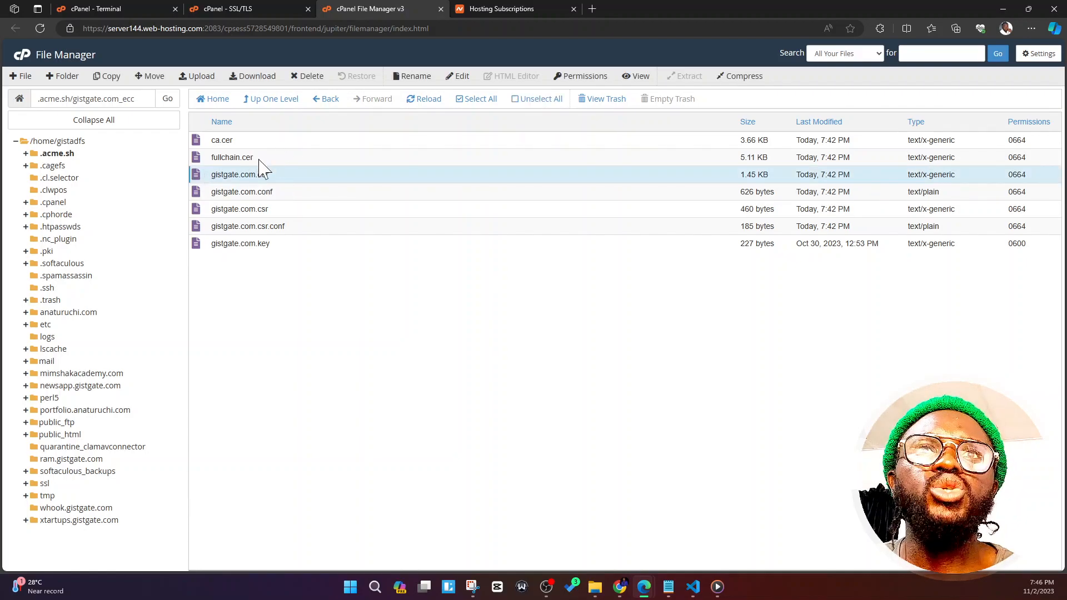
pyautogui.click(635, 77)
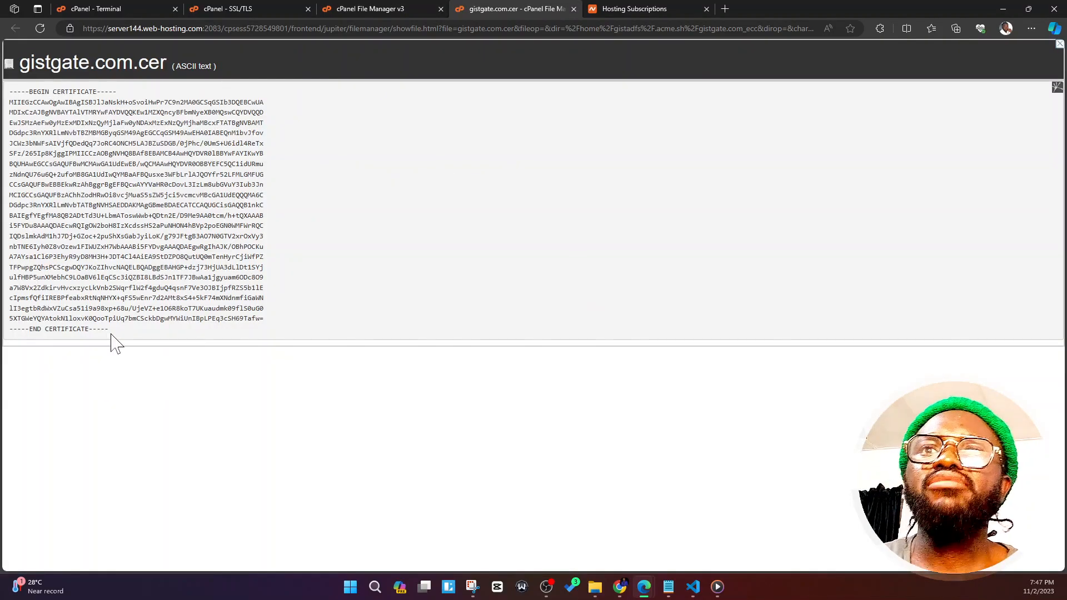
# - Copy the full certificate text, including its BEGIN and END lines, into the Certificate (CRT) field of the SSL form
pyautogui.moveTo(111, 328); pyautogui.dragTo(3, 93)
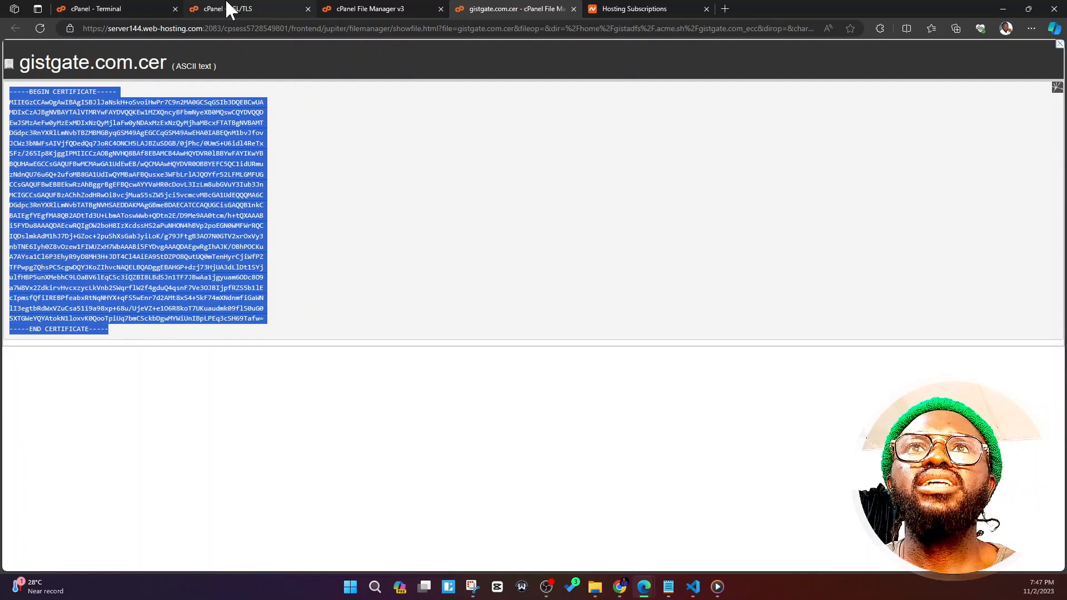
pyautogui.click(249, 9)
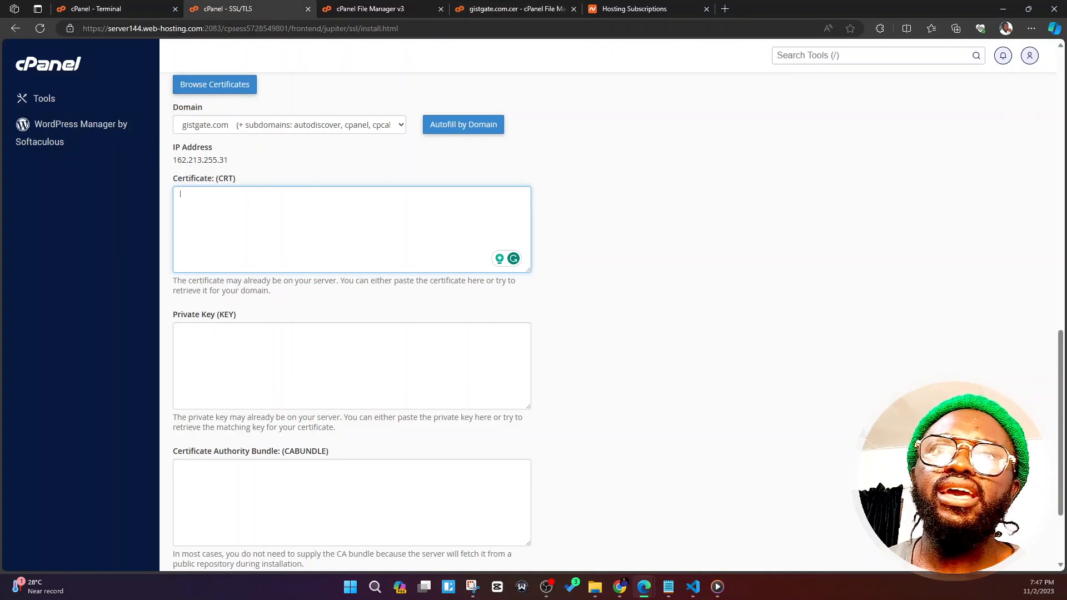
pyautogui.hotkey('ctrl', 'v')
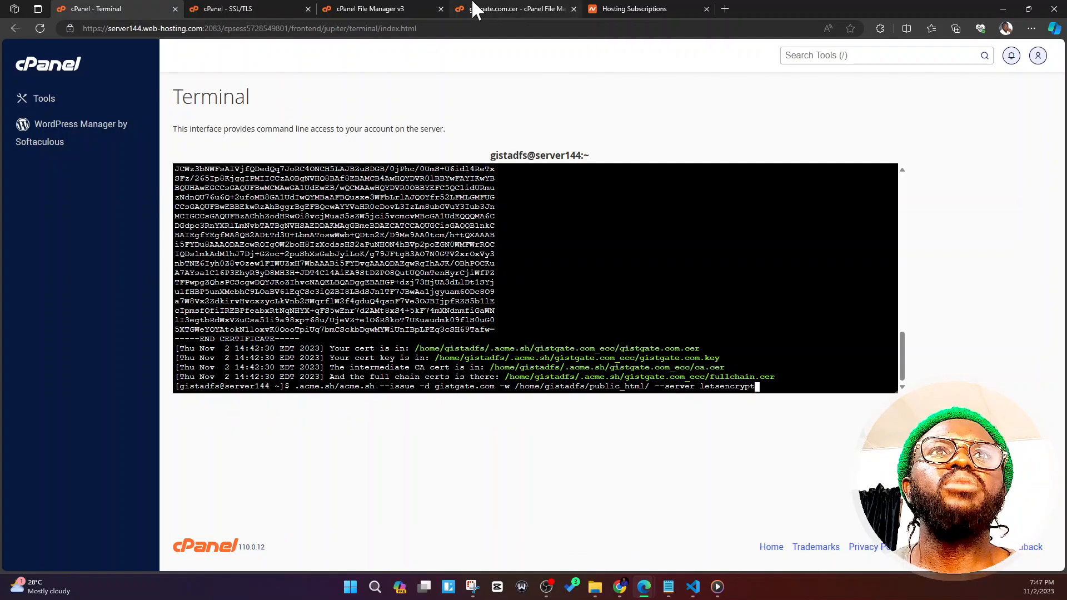
# - View gistgate.com.key in File Manager and copy its full private key text into the Private Key (KEY) field of the SSL form
pyautogui.click(358, 5)
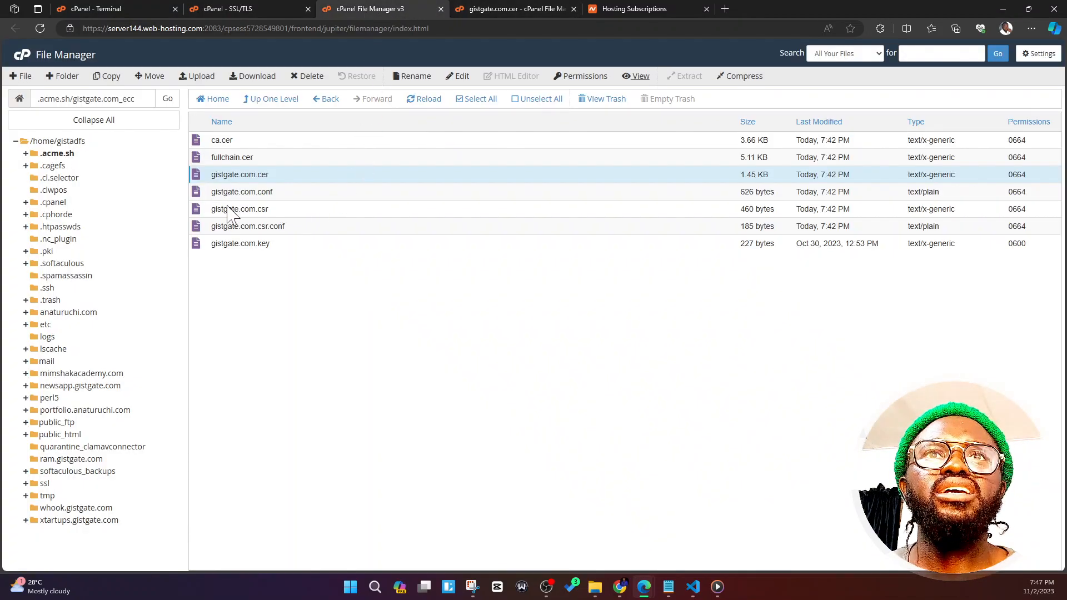
pyautogui.click(212, 245)
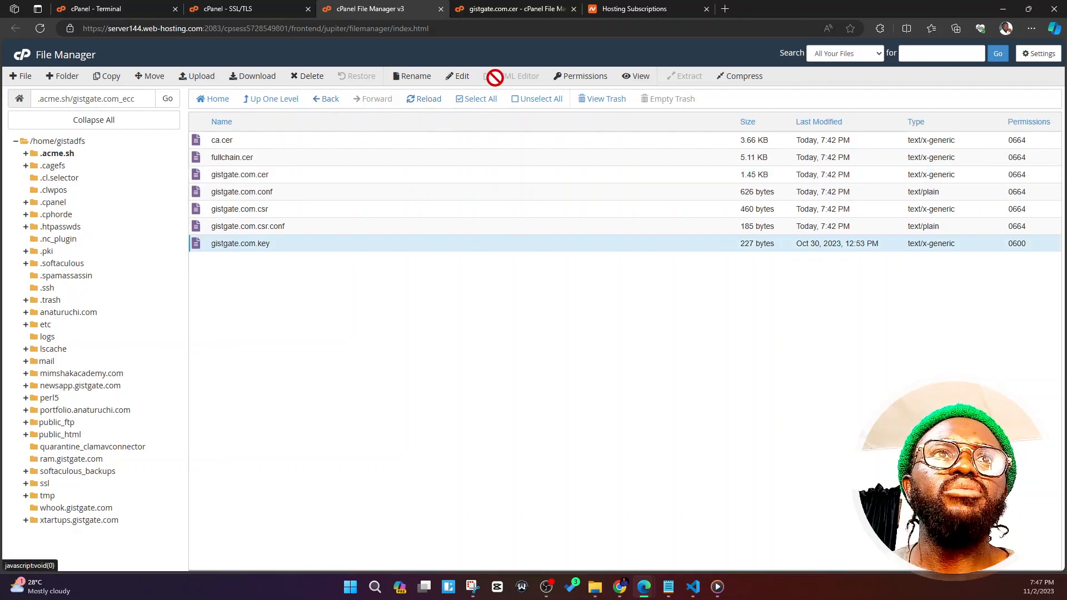
pyautogui.click(636, 76)
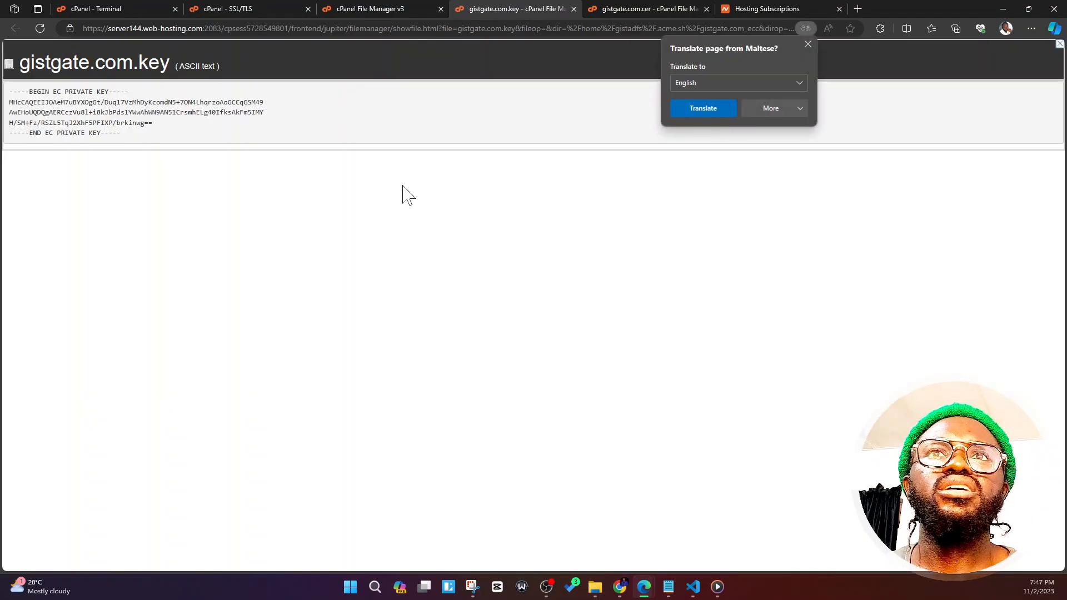
pyautogui.moveTo(125, 134); pyautogui.dragTo(10, 91)
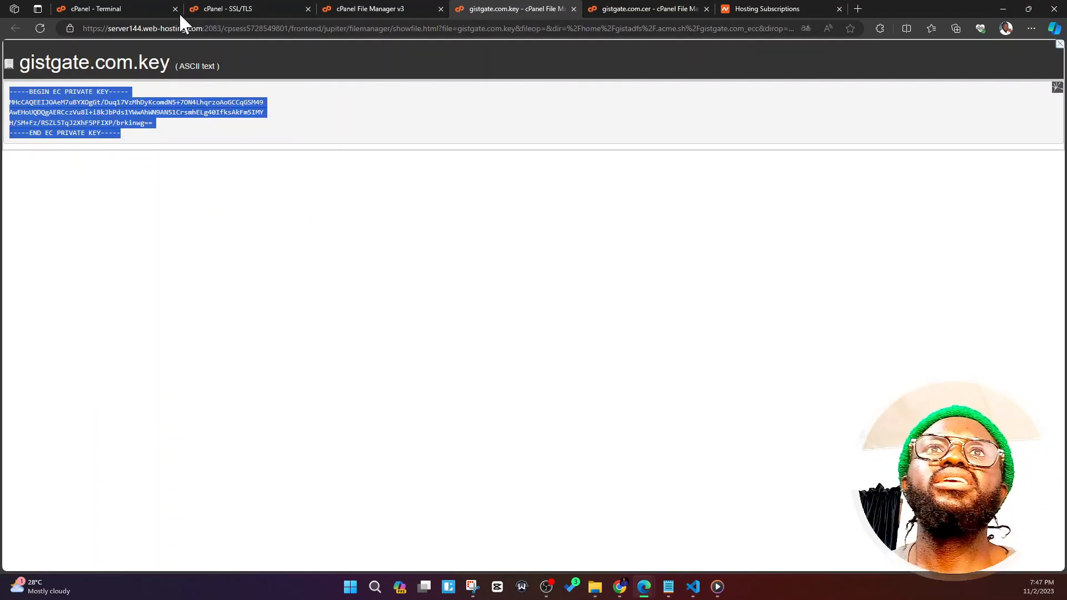
pyautogui.click(240, 8)
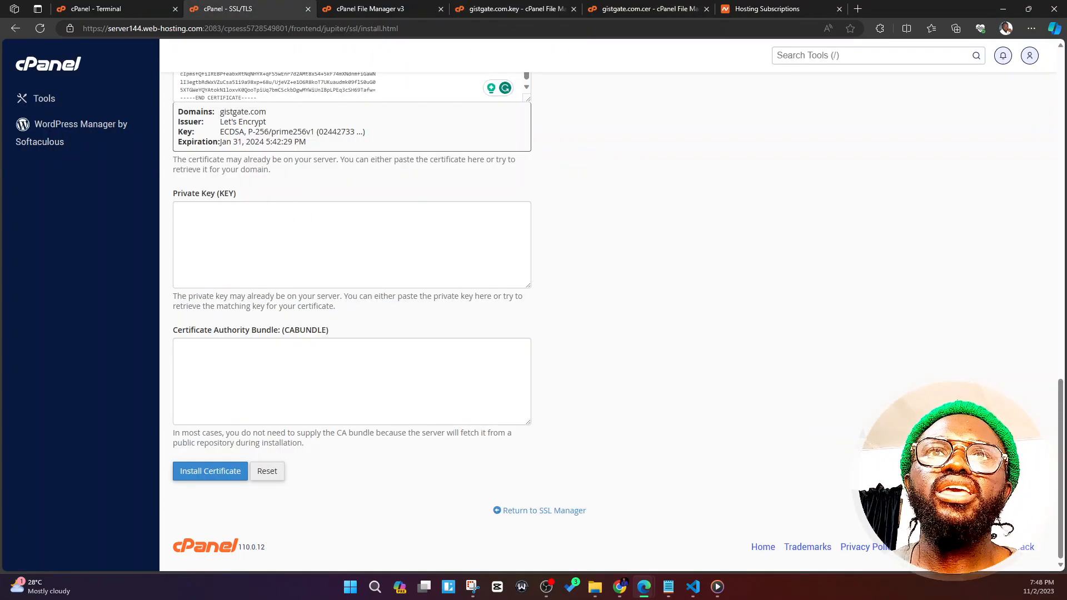
pyautogui.click(312, 236)
pyautogui.hotkey('ctrl', 'v')
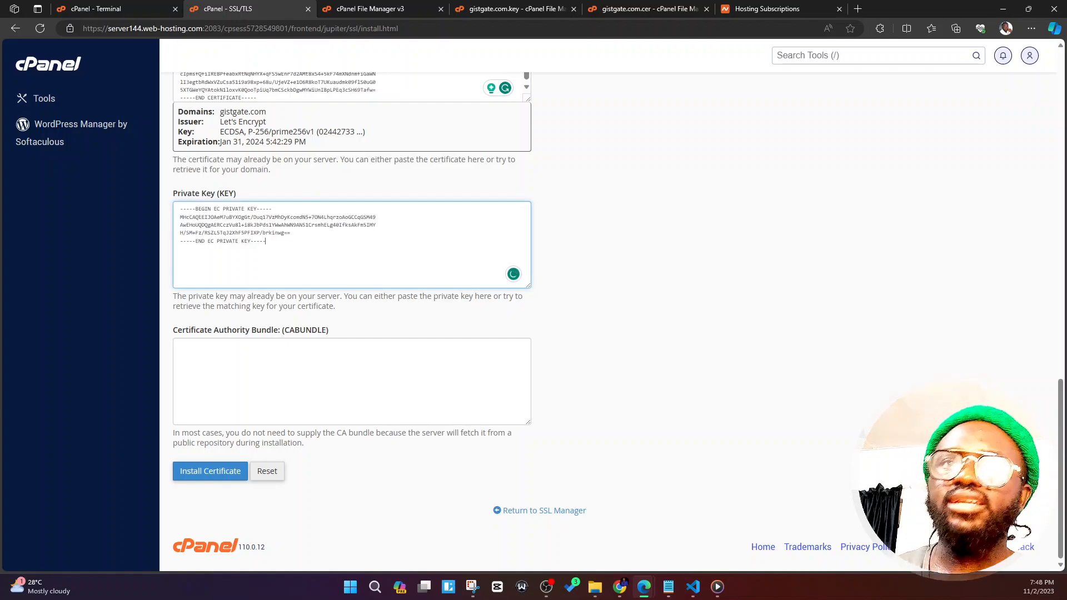
# - Locate the intermediate CA file ca.cer in File Manager and return to the Certificate Authority Bundle field of the SSL form
pyautogui.click(348, 329)
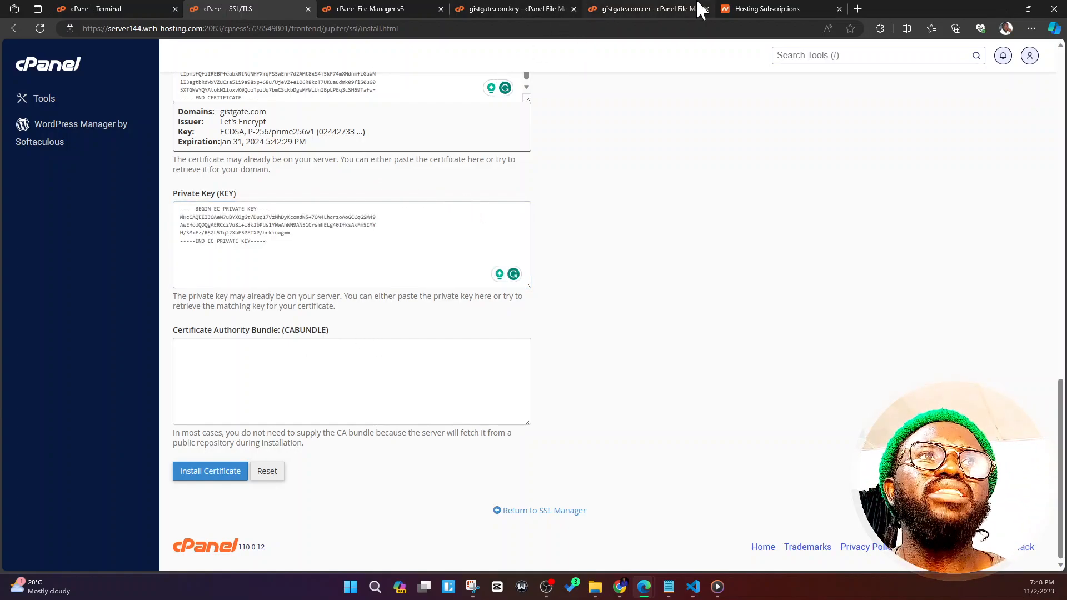
pyautogui.click(638, 9)
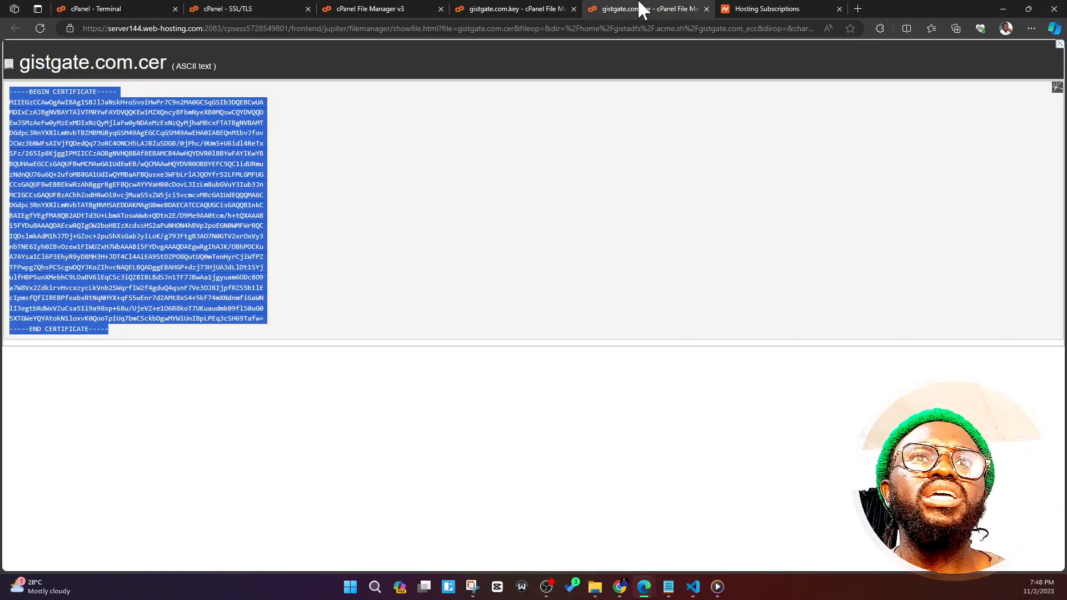
pyautogui.click(492, 9)
pyautogui.click(372, 8)
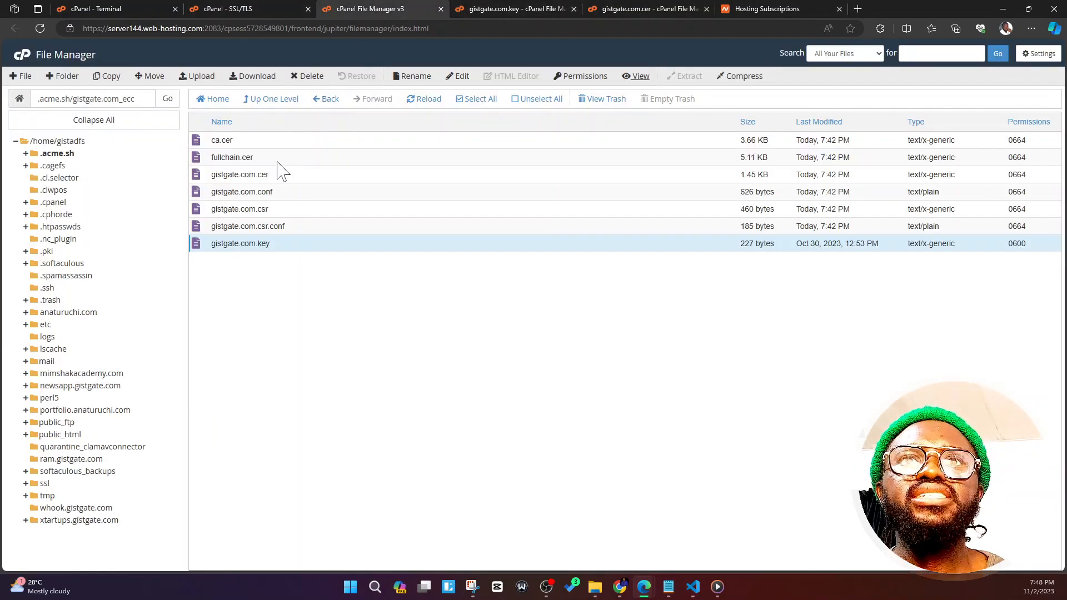
pyautogui.click(208, 144)
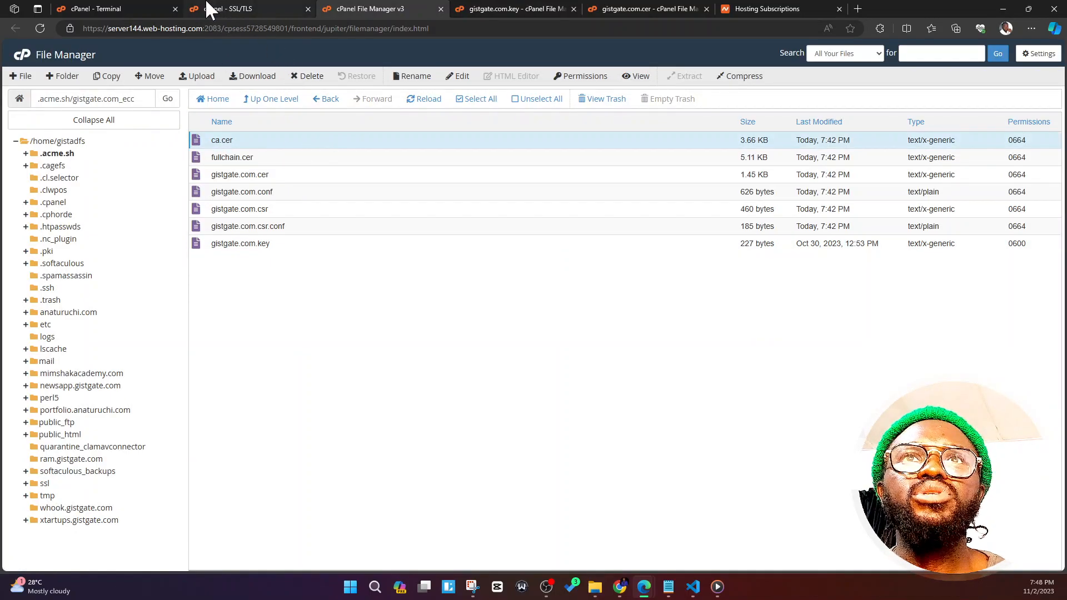
pyautogui.click(223, 8)
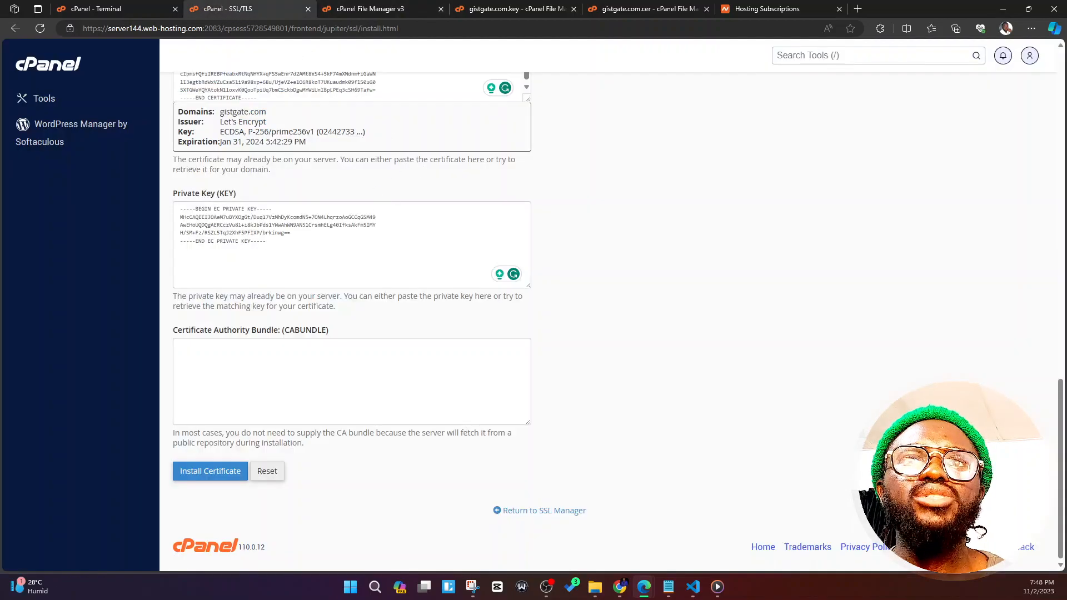
pyautogui.click(403, 353)
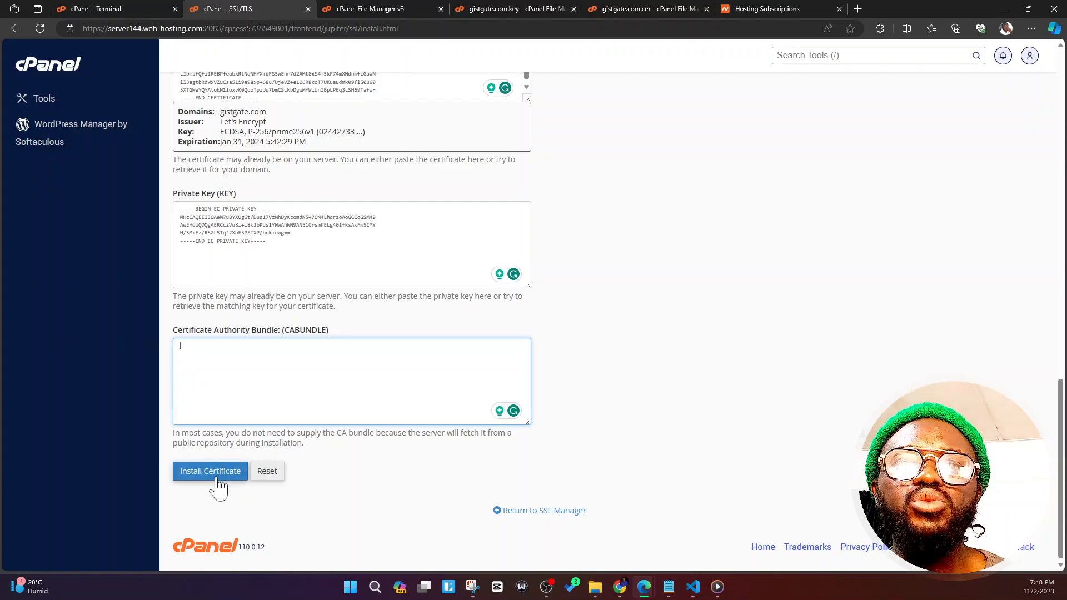
# - Install the certificate for gistgate.com, dismiss the confirmation and check the domain's entry under Manage Installed SSL Websites
pyautogui.click(200, 476)
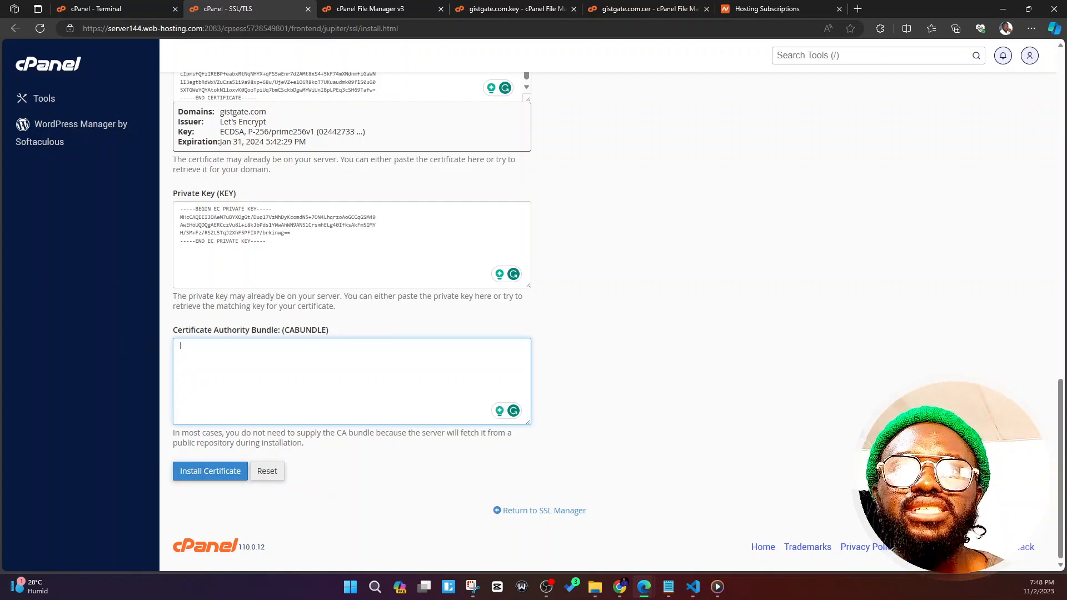
pyautogui.click(206, 471)
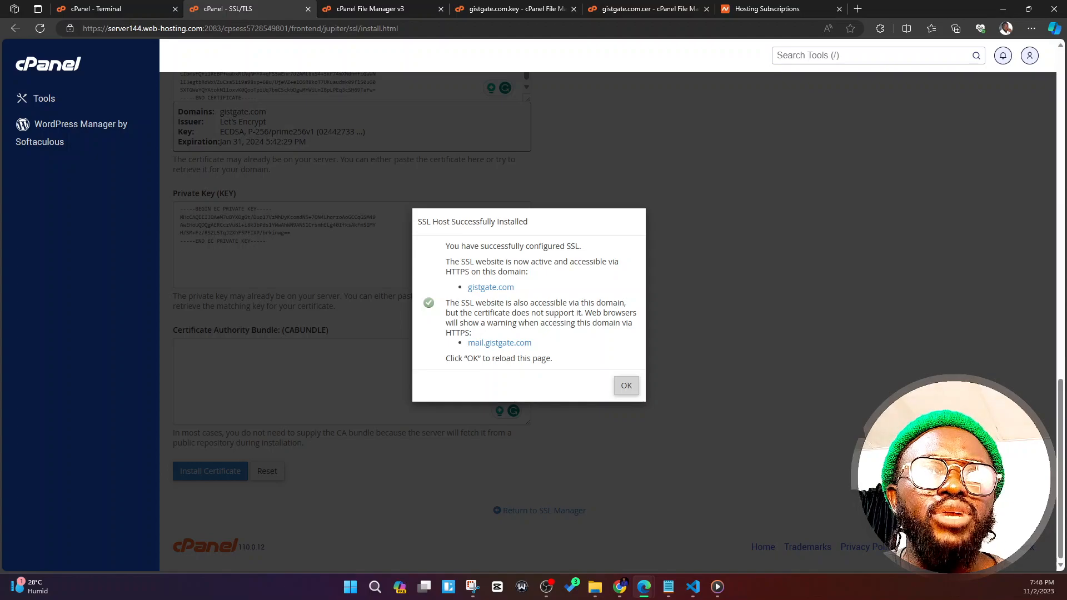
pyautogui.click(626, 385)
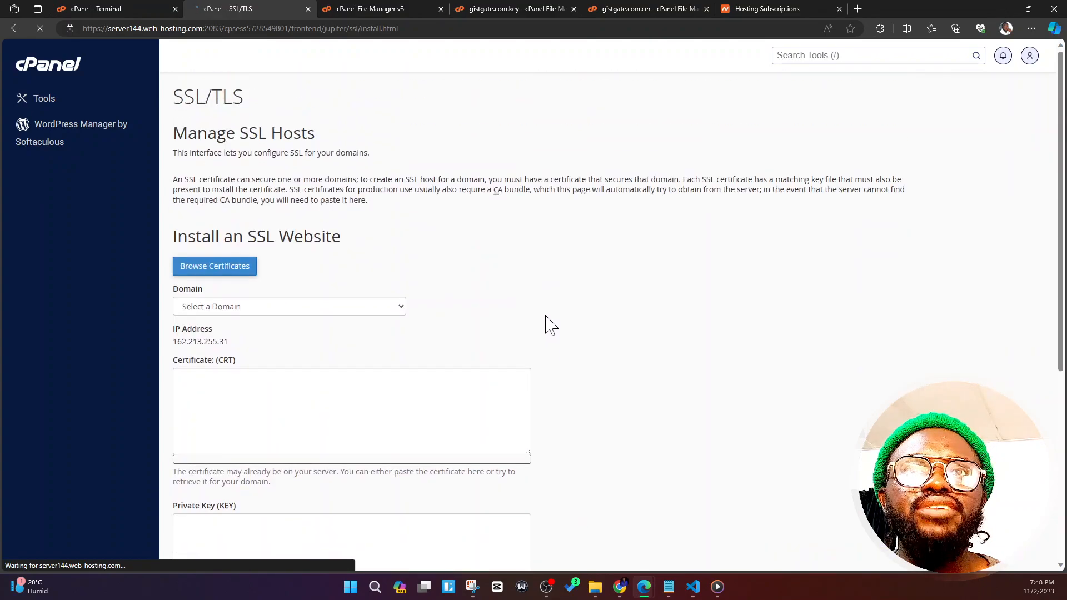
pyautogui.scroll(-9, 317, 302)
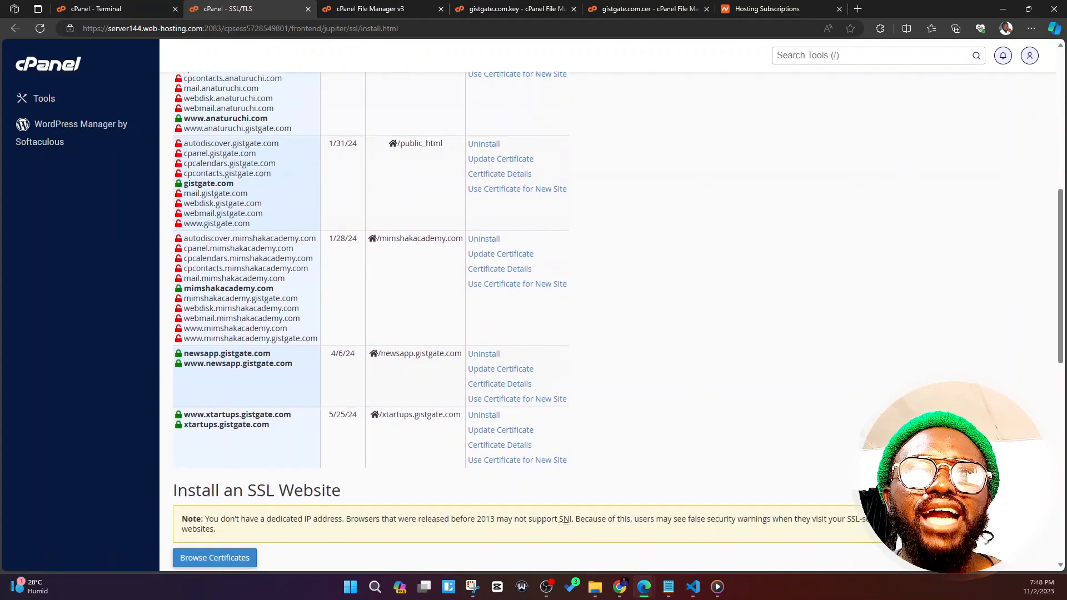
pyautogui.scroll(2, 177, 218)
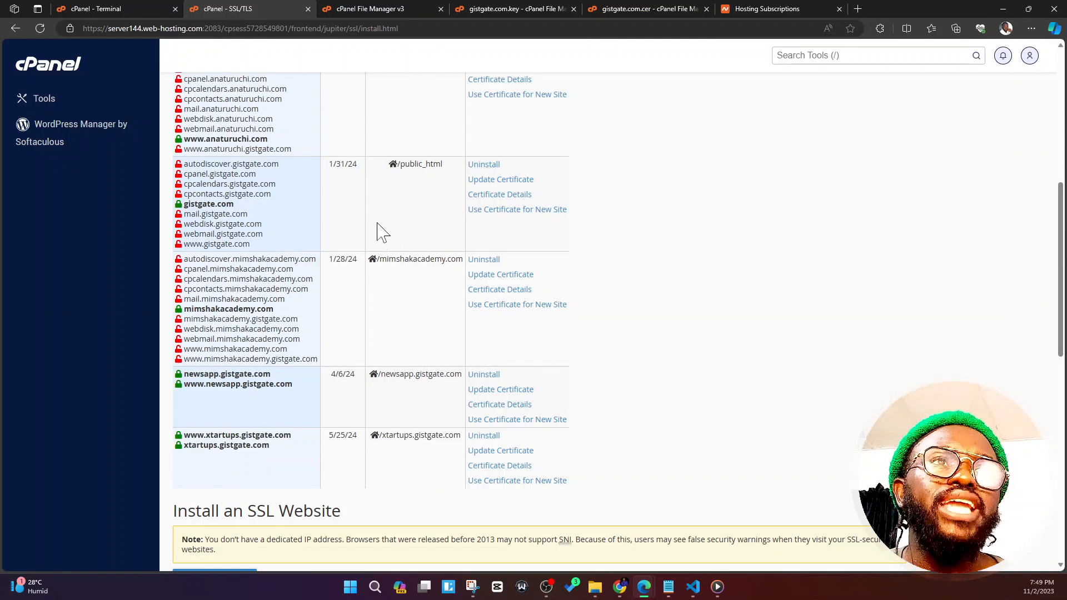
# - Load gistgate.com in a new browser tab to check whether the site is served over HTTPS
pyautogui.click(859, 5)
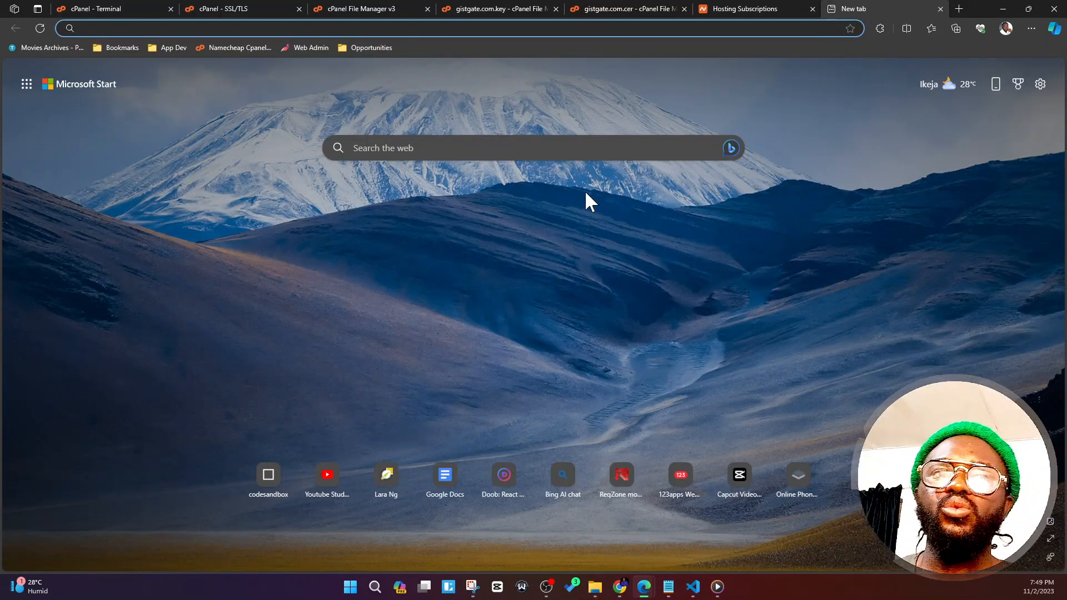
pyautogui.write('gistgate.com')
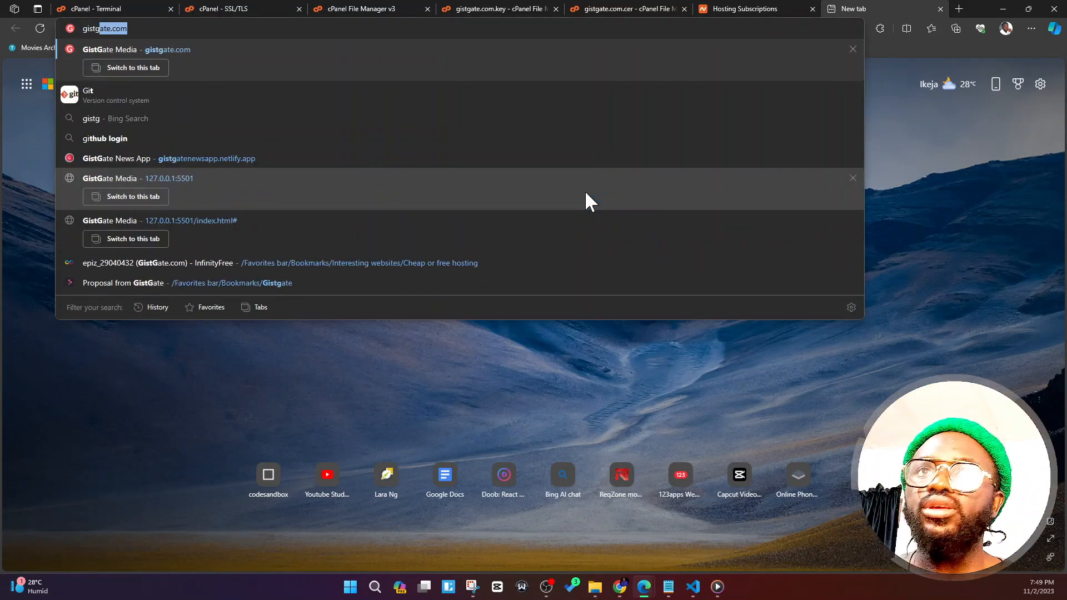
pyautogui.press('Return')
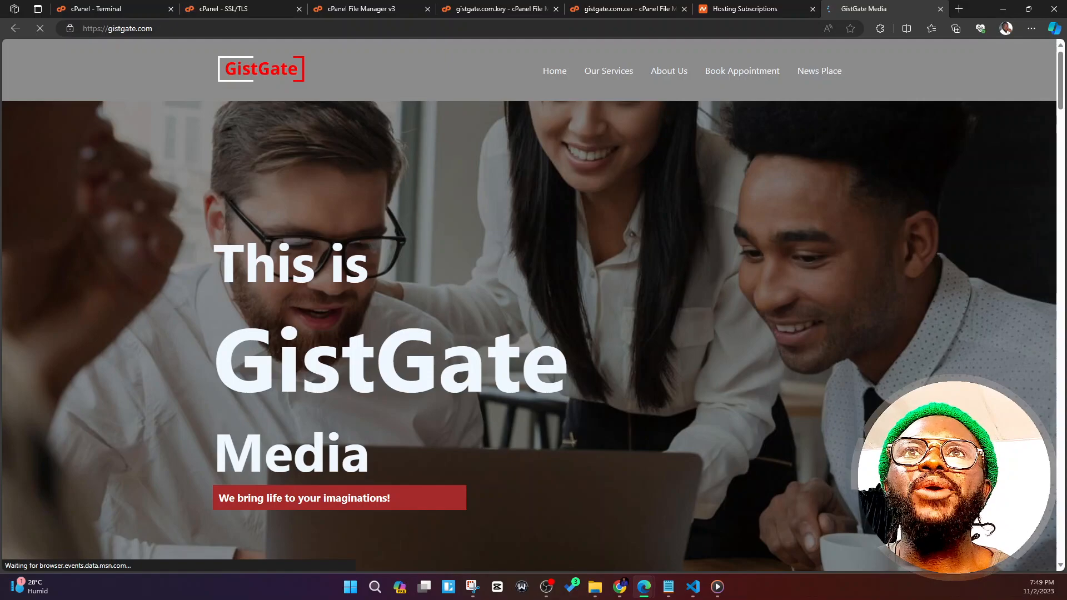
pyautogui.hotkey('ctrl', 'l')
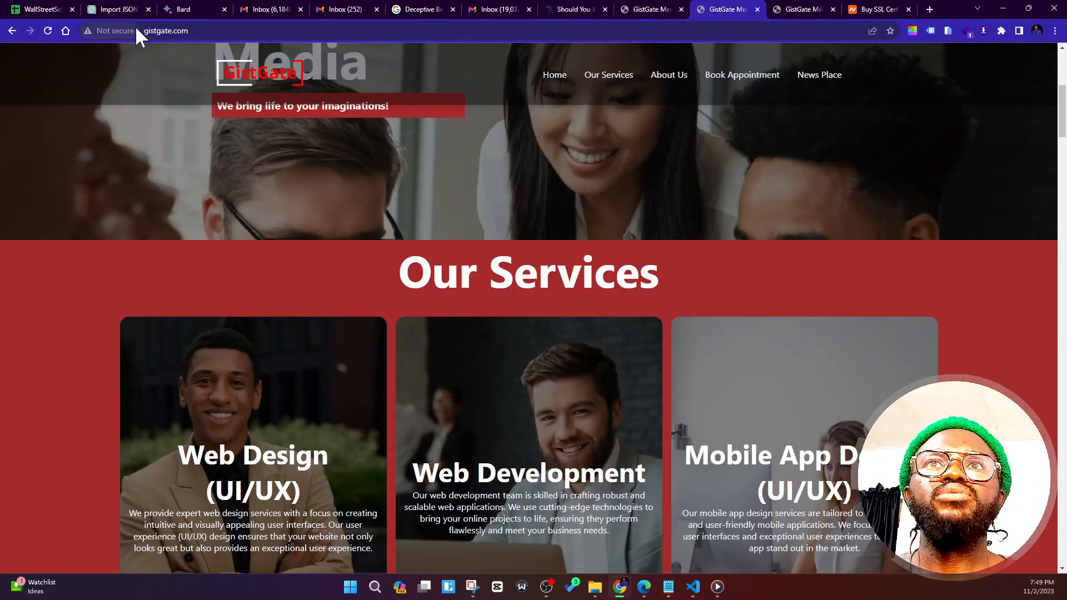
# - Reload the open gistgate.com page to recheck whether it is served over a secure connection
pyautogui.hotkey('ctrl', 't')
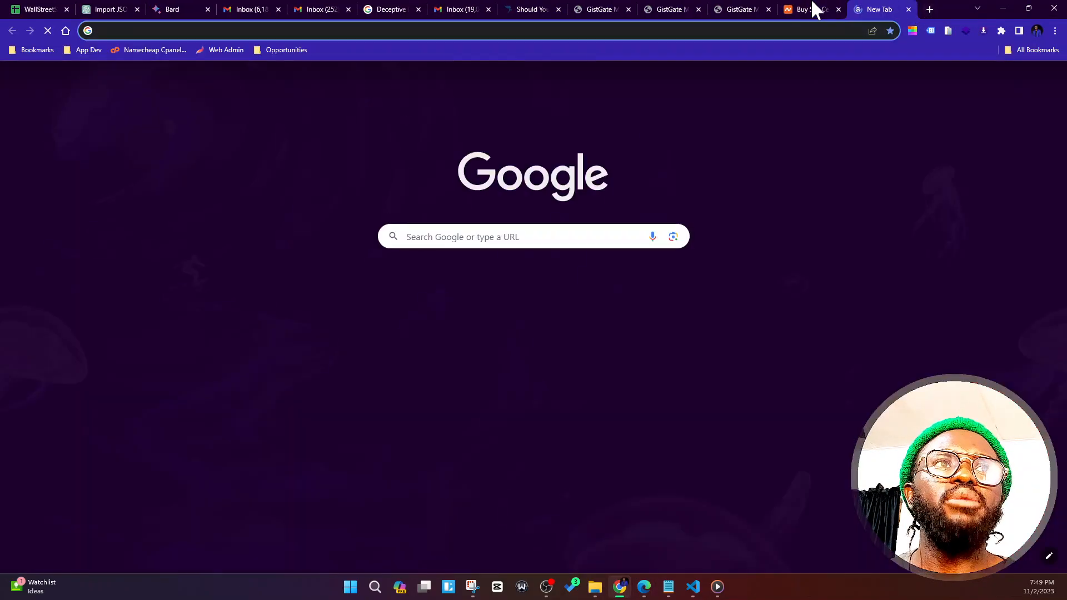
pyautogui.click(740, 8)
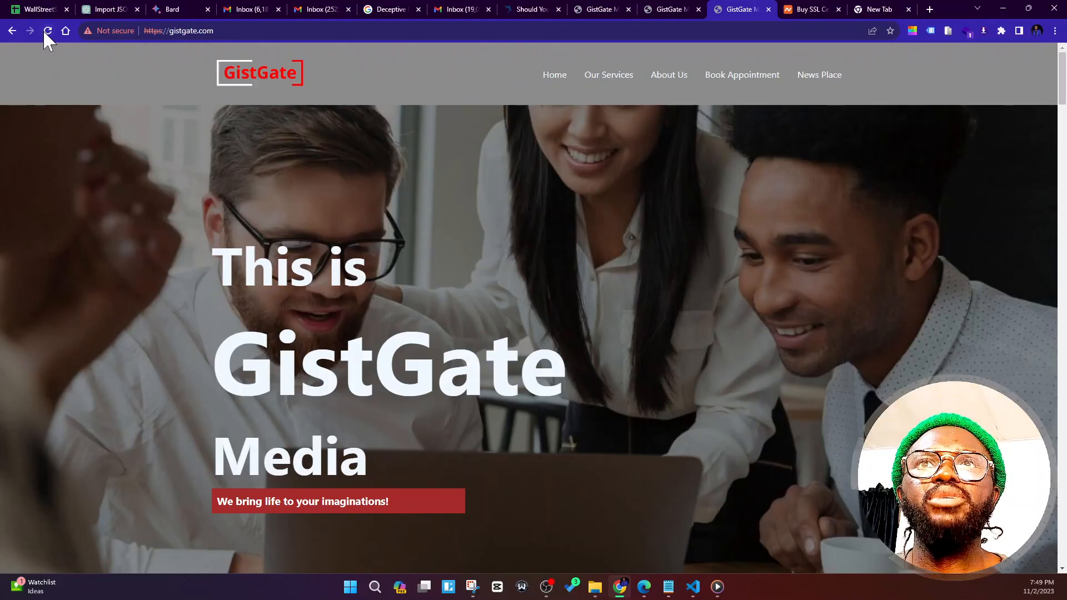
pyautogui.click(46, 32)
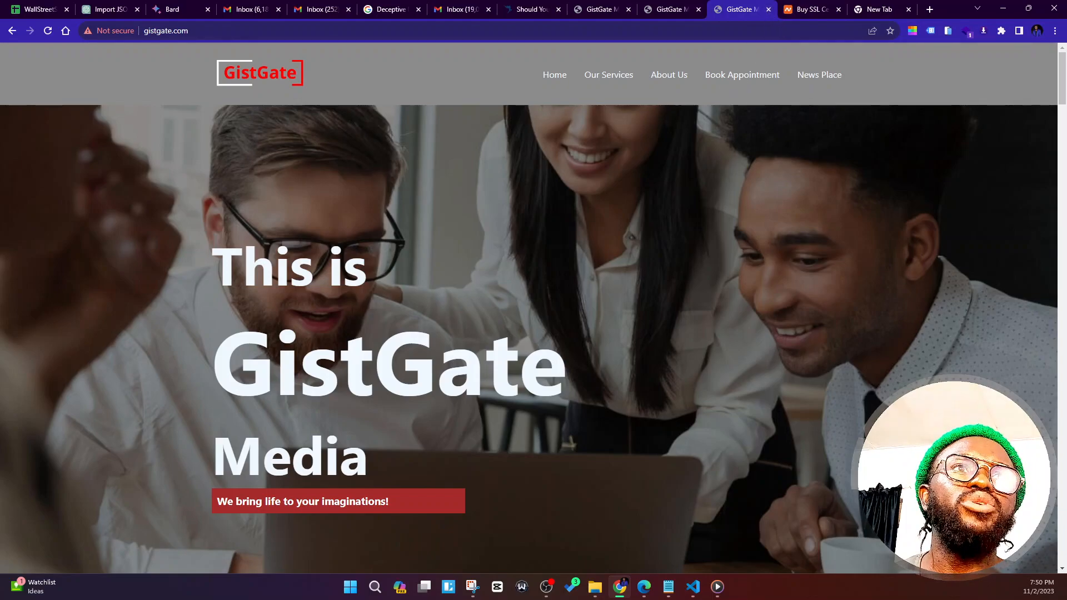
# - Close the two older gistgate.com tabs, keep the local 127.0.0.1:5501 preview, and switch to the empty tab
pyautogui.click(768, 9)
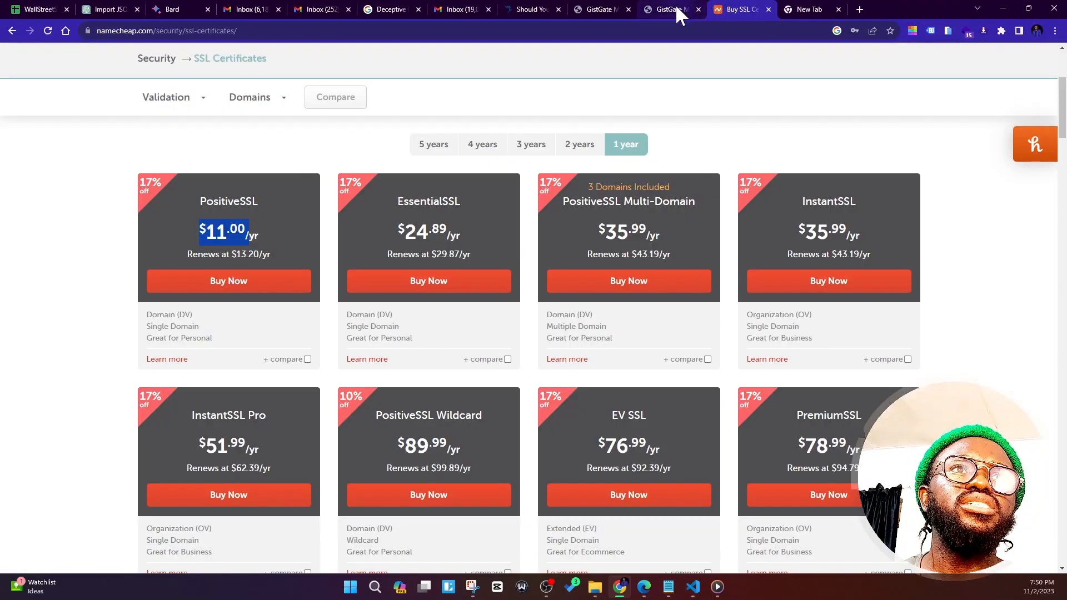
pyautogui.click(676, 6)
pyautogui.click(699, 9)
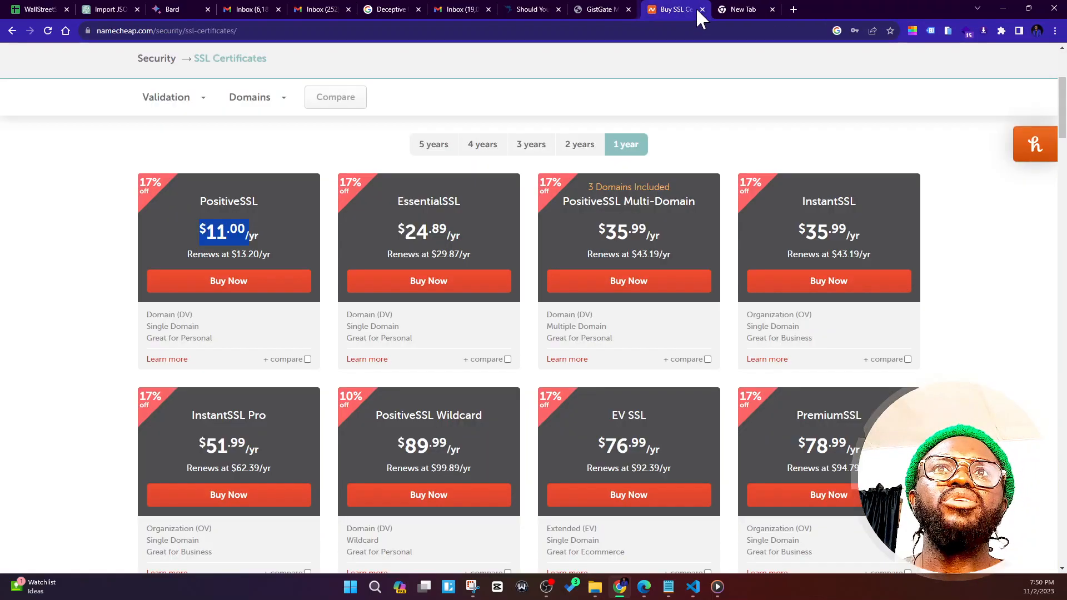
pyautogui.click(617, 9)
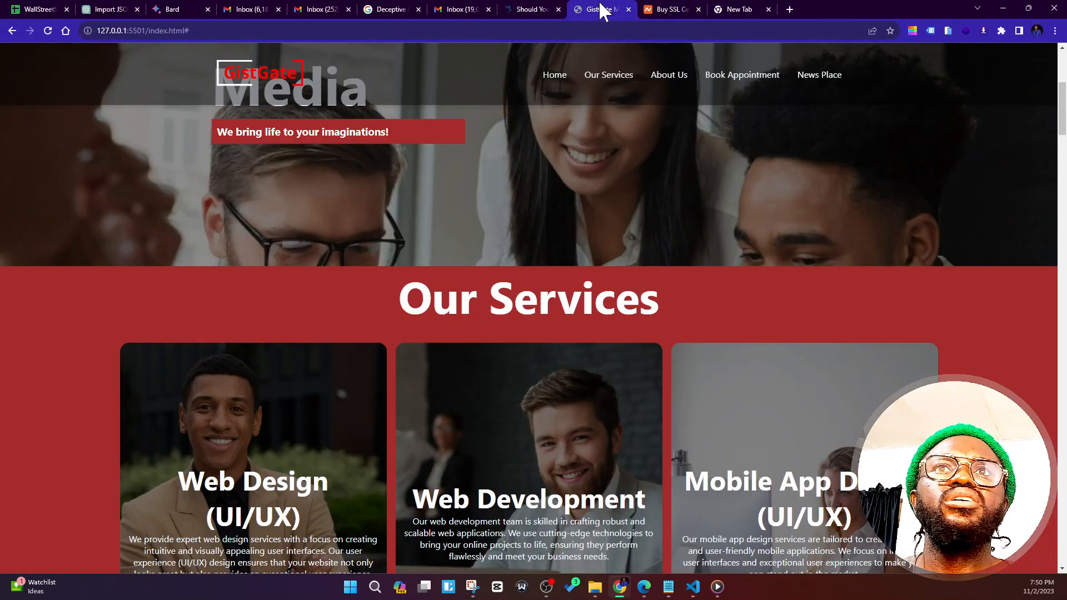
pyautogui.click(734, 3)
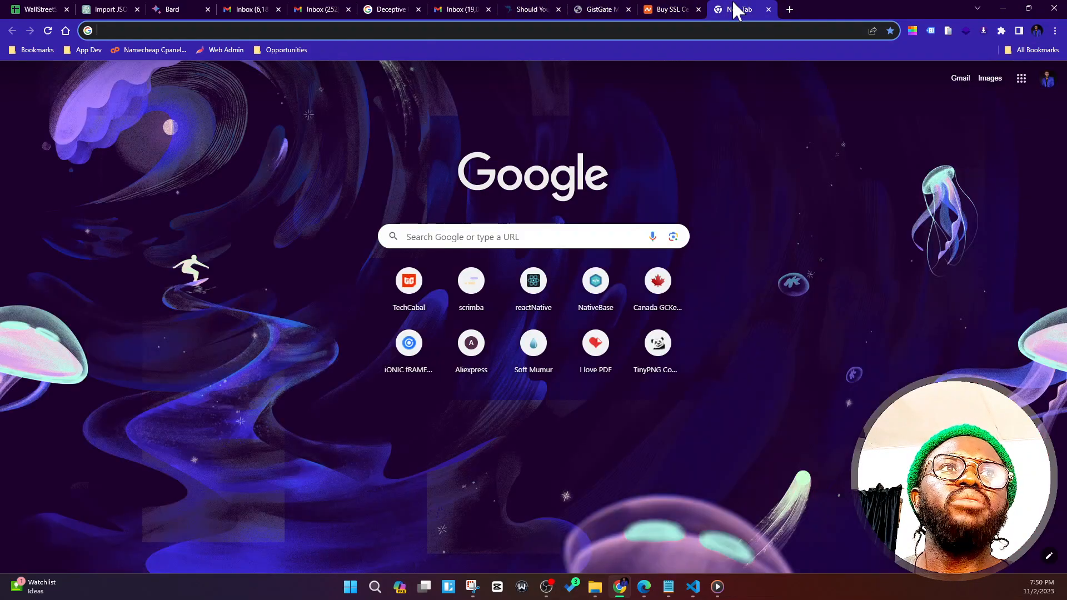
pyautogui.click(667, 30)
pyautogui.write('gistgate.com/')
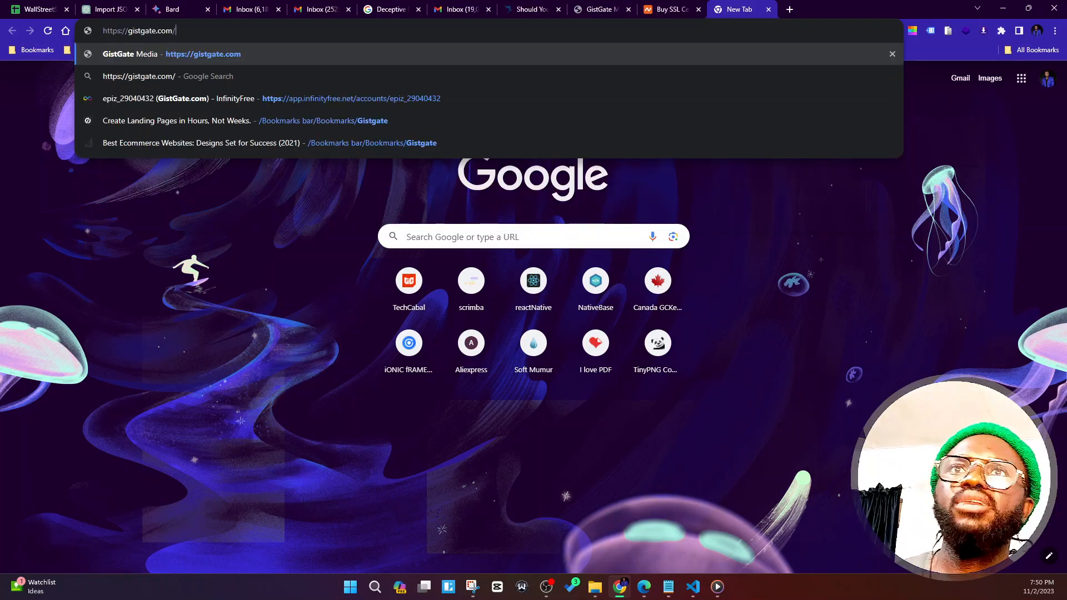
pyautogui.press('Return')
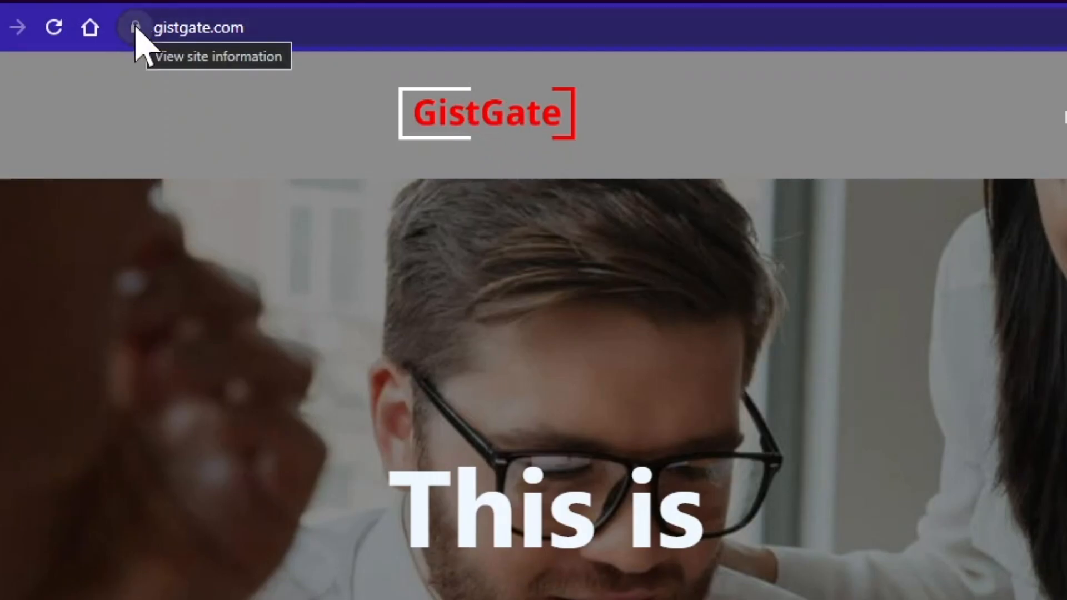
pyautogui.click(136, 28)
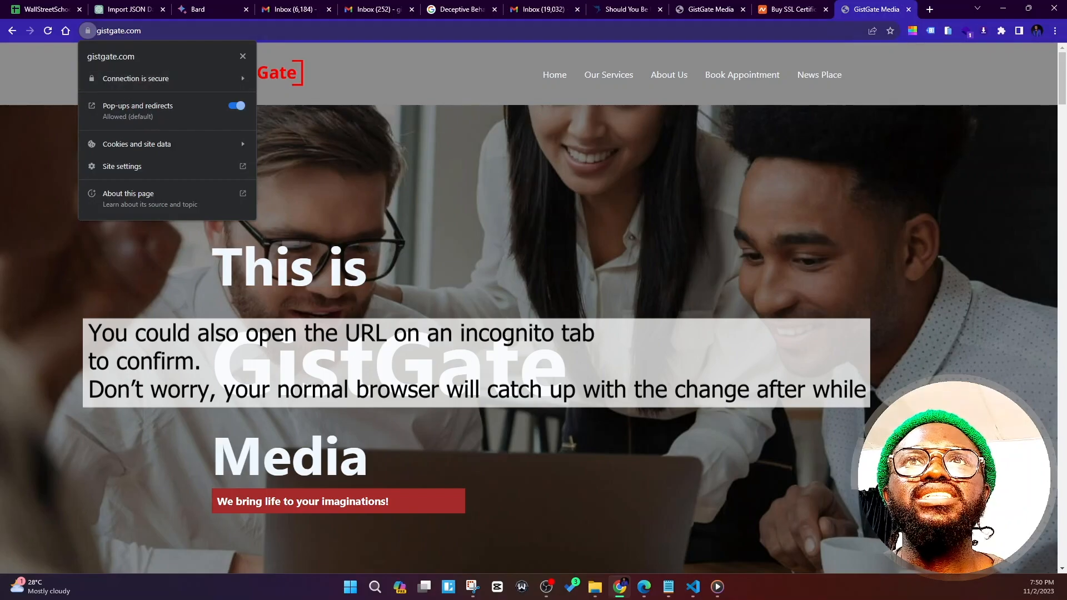
pyautogui.click(133, 32)
pyautogui.scroll(-7, 379, 148)
pyautogui.scroll(-10, 403, 148)
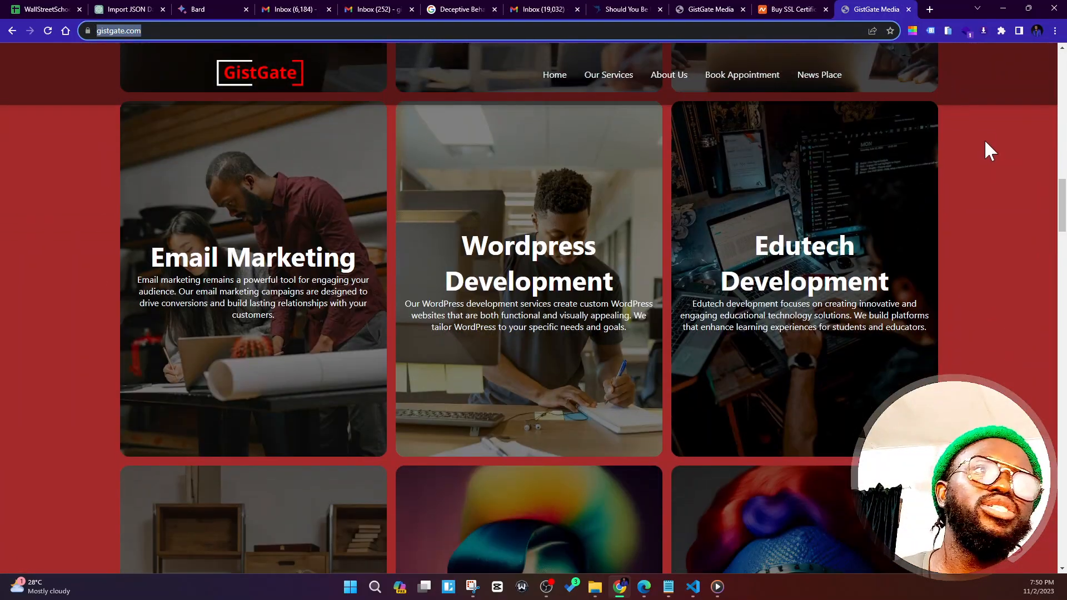
pyautogui.click(981, 143)
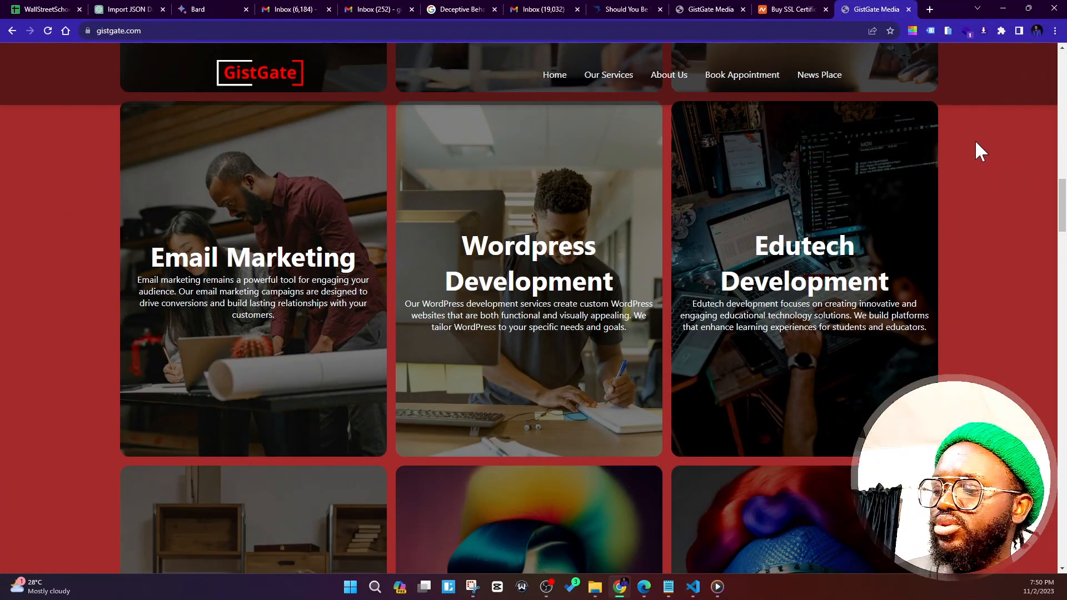
# - Load gistgate.com in a new Incognito window and check the site's connection security information
pyautogui.hotkey('ctrl', 'shift', 'n')
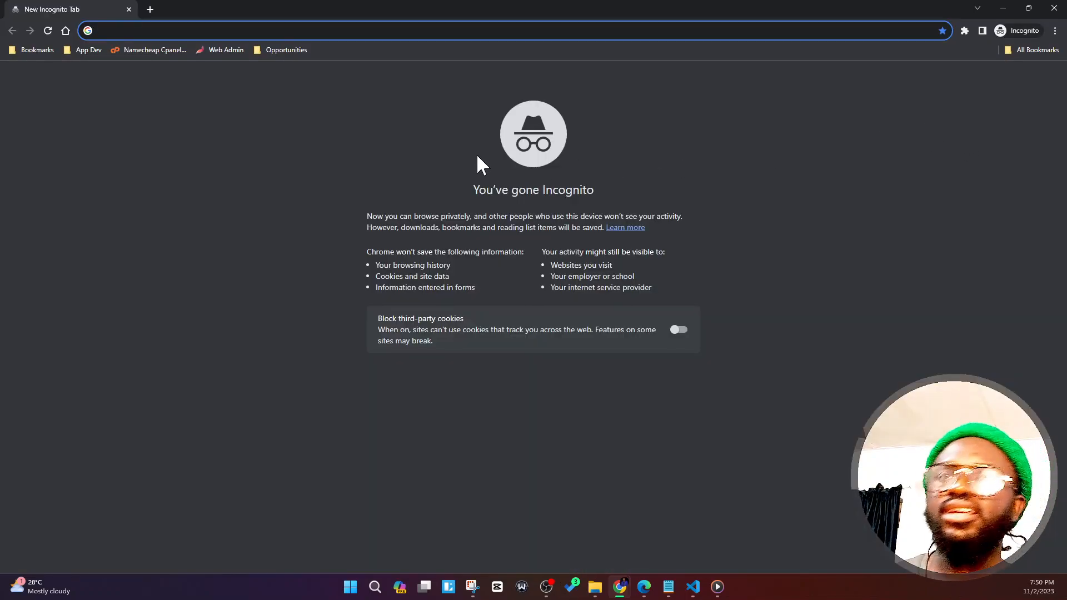
pyautogui.write('gistgate.com')
pyautogui.press('Return')
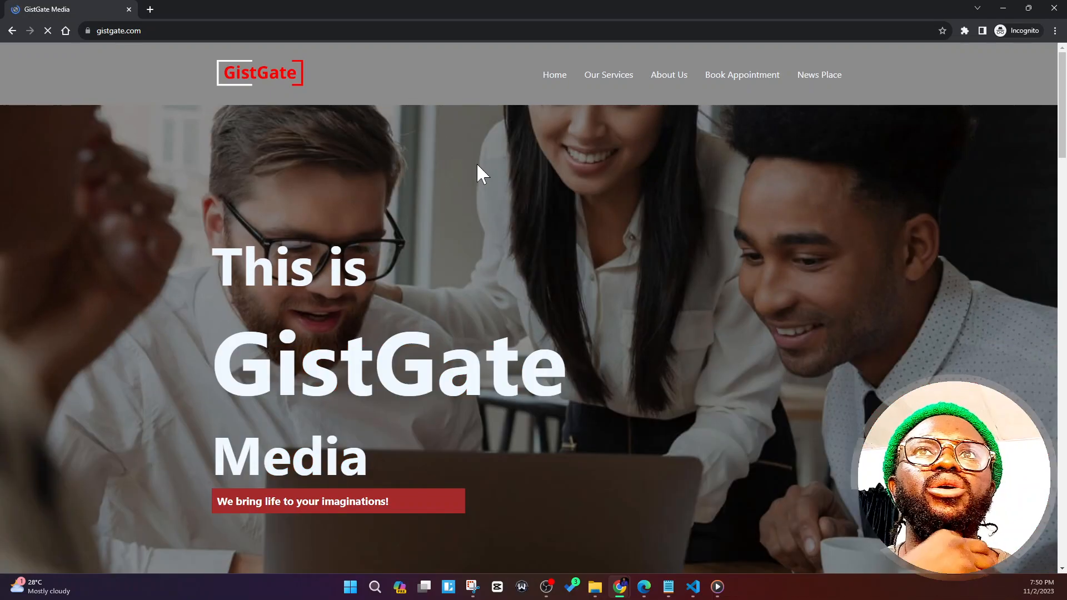
pyautogui.click(86, 30)
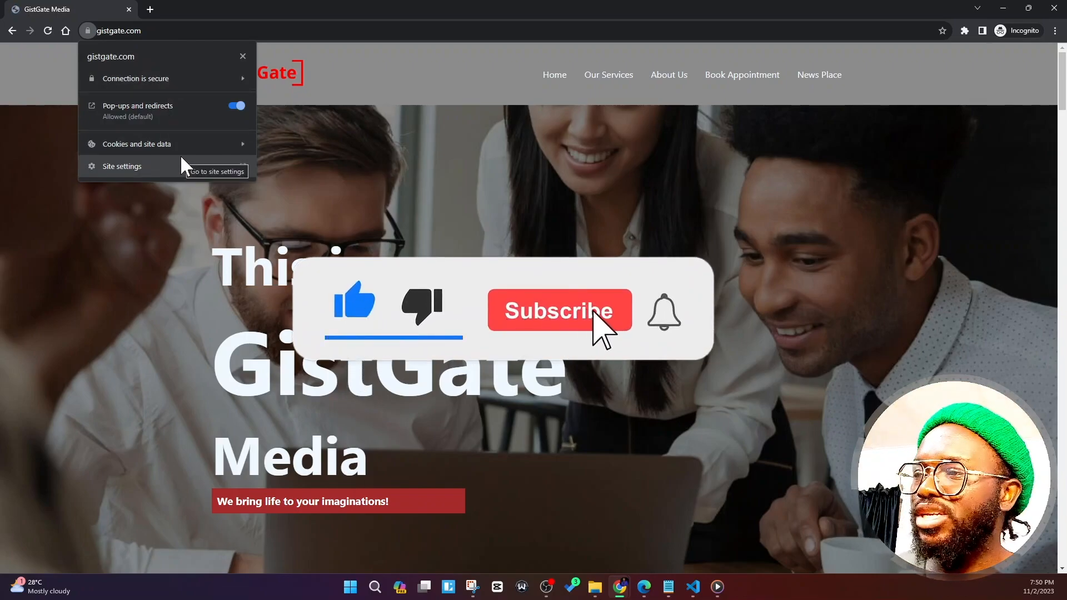
pyautogui.click(409, 172)
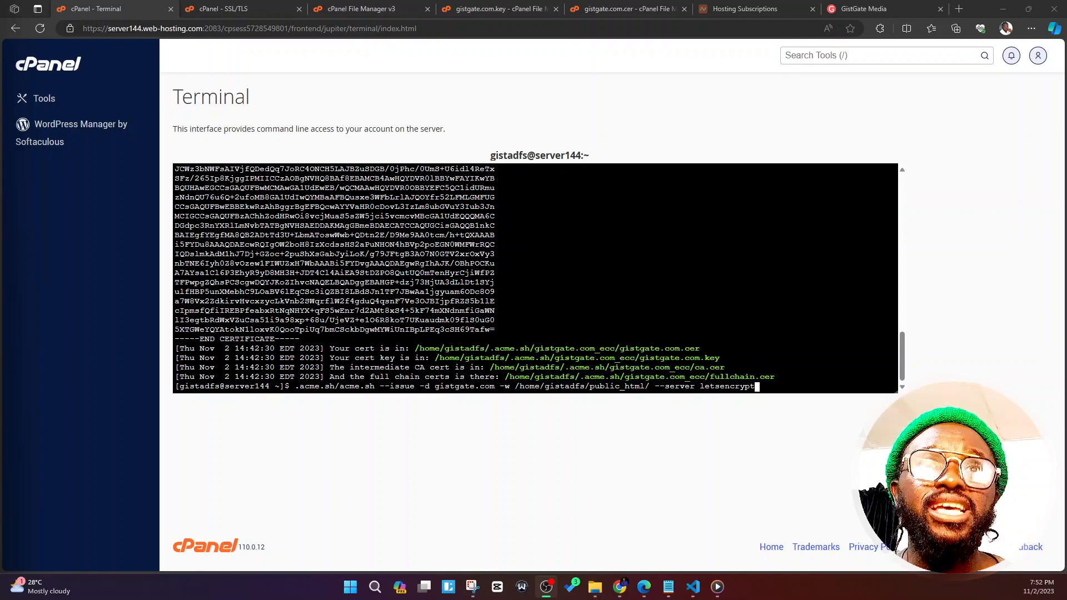
# - Switch to cPanel File Manager in Edge, go to the home directory and locate the anaturuchi.com folder
pyautogui.click(380, 9)
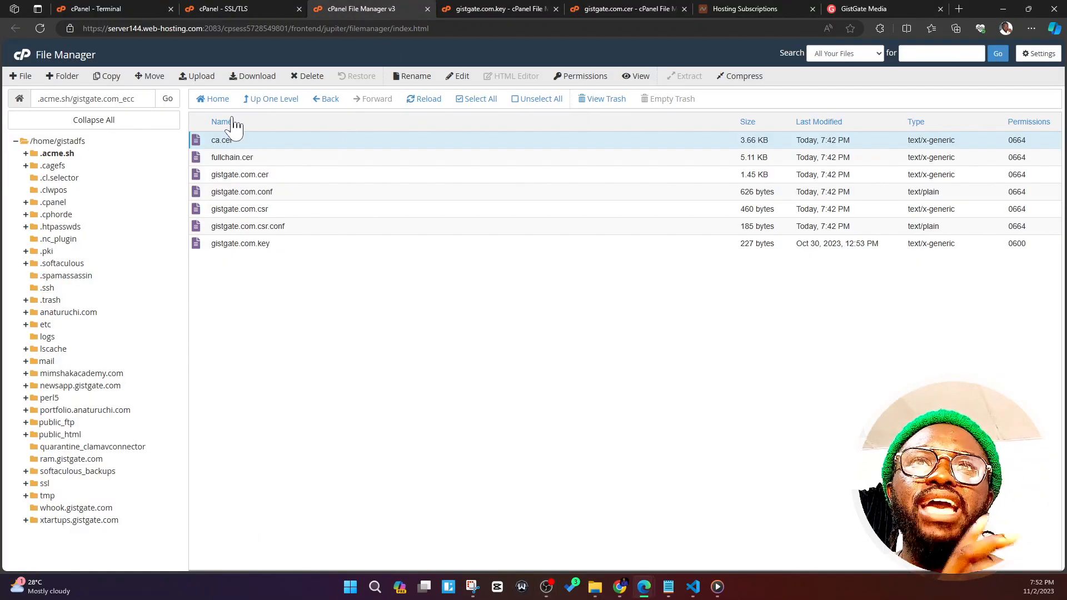
pyautogui.click(211, 99)
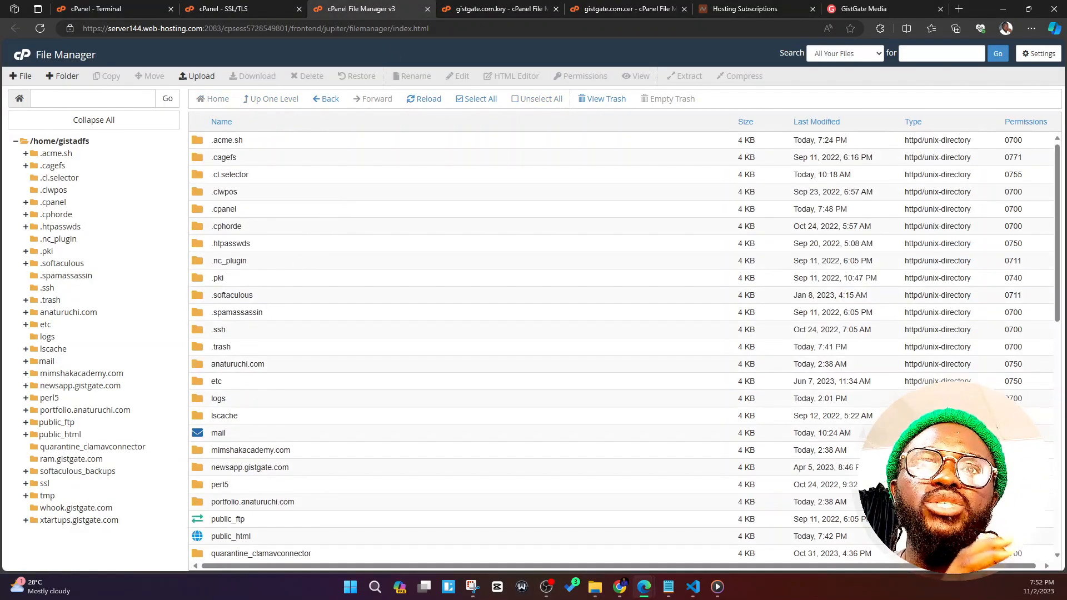
pyautogui.scroll(-1, 242, 368)
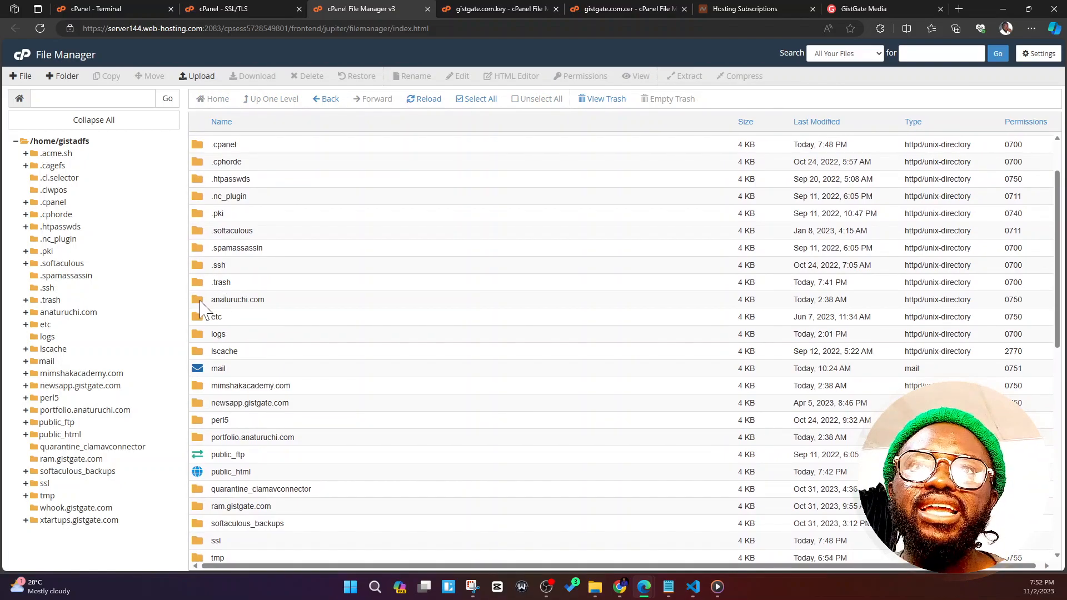
# - In the cPanel Terminal, replace public_html with anaturuchi.com in the webroot path of the pending acme.sh issue command
pyautogui.click(112, 10)
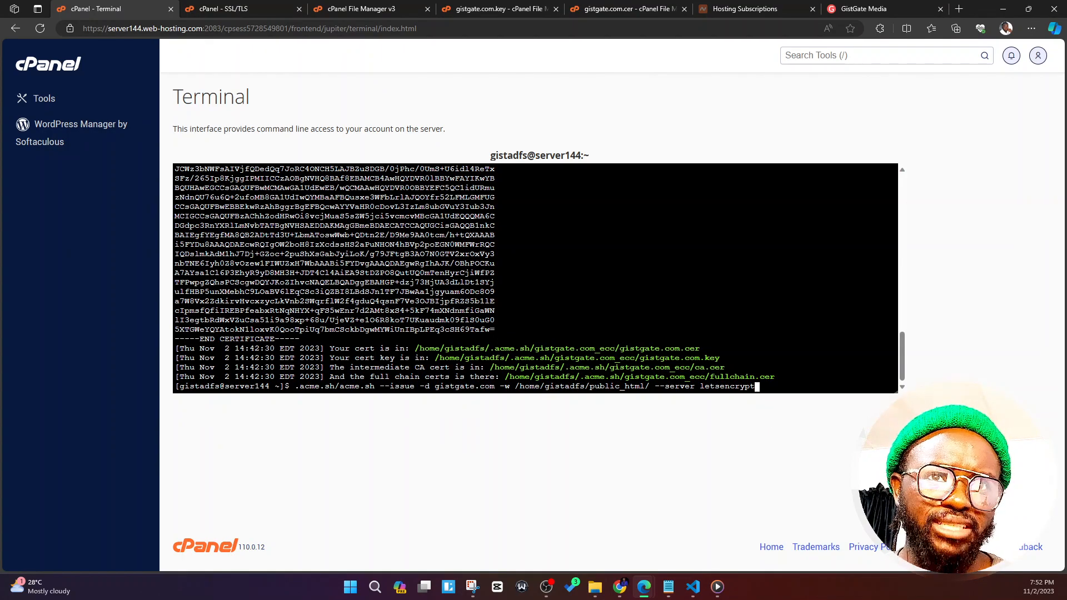
pyautogui.press('Left')
pyautogui.press('Left')
pyautogui.press('Left')
pyautogui.press('Left')
pyautogui.press('Left')
pyautogui.press('Left')
pyautogui.press('Left')
pyautogui.press('Left')
pyautogui.press('Left')
pyautogui.press('Left')
pyautogui.press('Left')
pyautogui.press('Left')
pyautogui.press('Left')
pyautogui.press('Left')
pyautogui.press('Left')
pyautogui.press('Left')
pyautogui.press('Left')
pyautogui.press('Left')
pyautogui.press('Left')
pyautogui.press('Left')
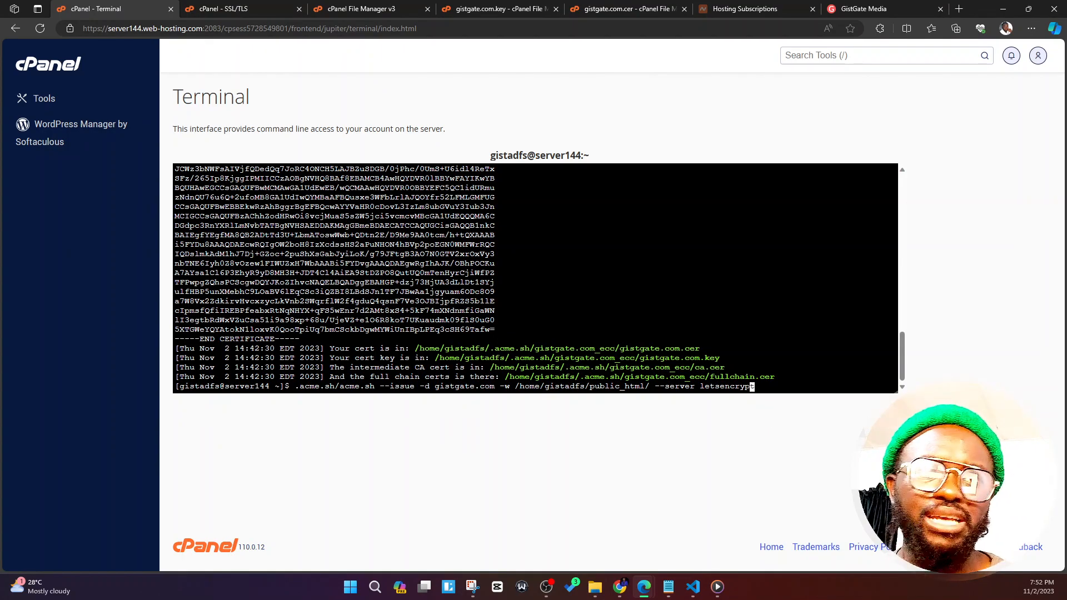
pyautogui.press('Left')
pyautogui.press('Left')
pyautogui.press('Left')
pyautogui.press('Left')
pyautogui.press('Left')
pyautogui.press('Left')
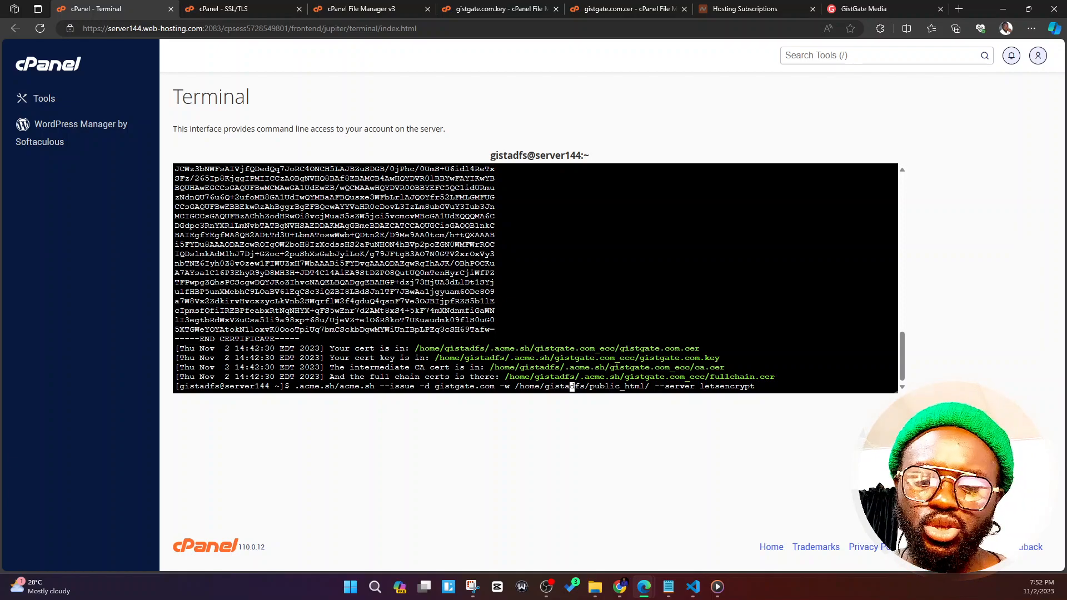
pyautogui.press('Right')
pyautogui.press('Right')
pyautogui.press('Right')
pyautogui.press('Right')
pyautogui.press('Right')
pyautogui.press('Right')
pyautogui.press('Right')
pyautogui.press('Right')
pyautogui.press('Right')
pyautogui.press('Right')
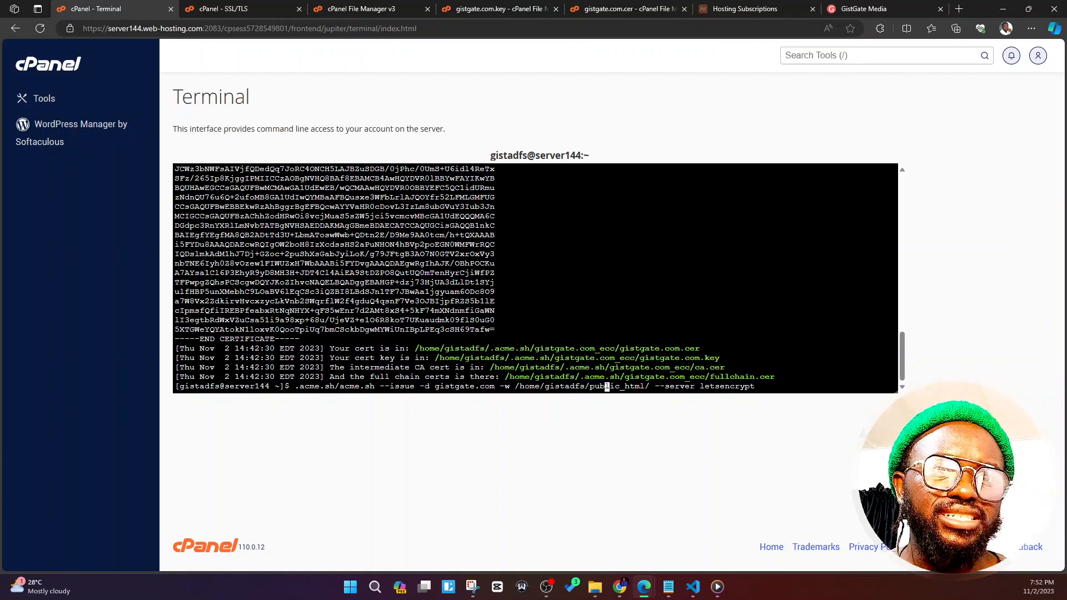
pyautogui.press('Right')
pyautogui.press('Right')
pyautogui.press('Right')
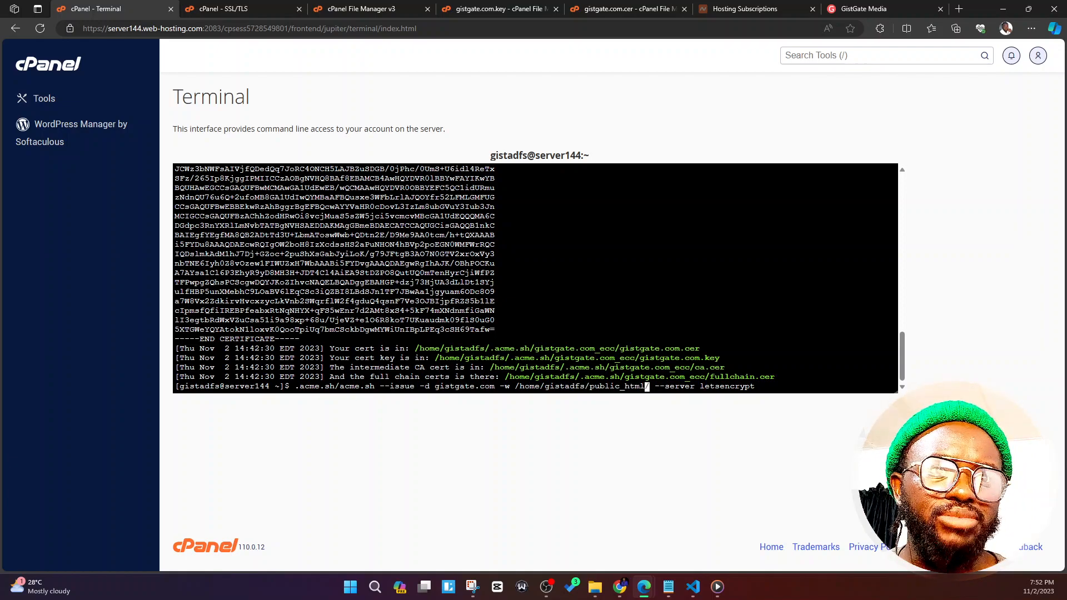
pyautogui.press('Left')
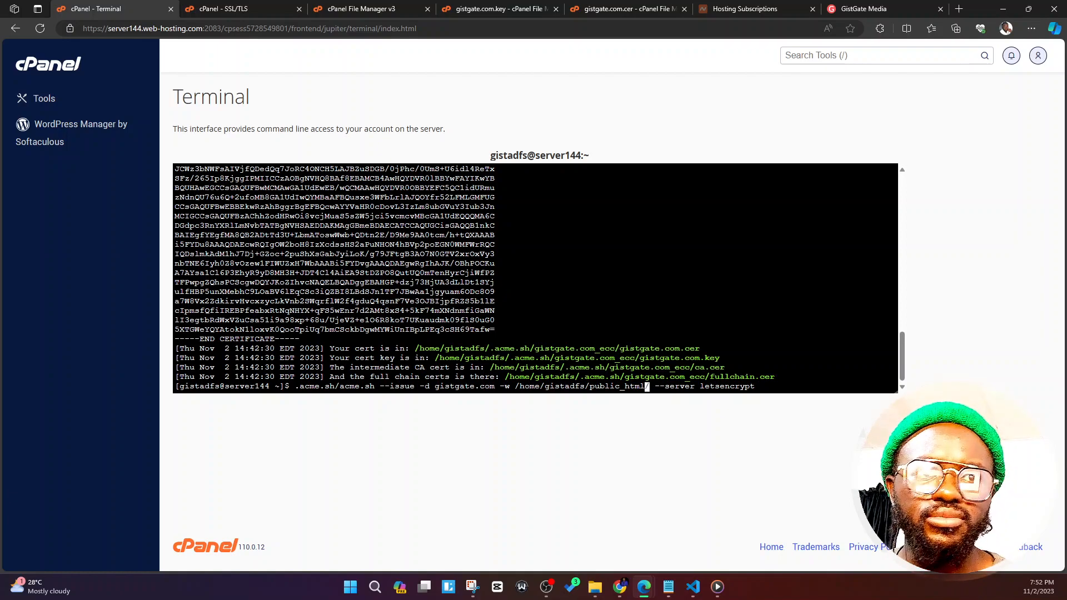
pyautogui.press('BackSpace')
pyautogui.press('BackSpace')
pyautogui.press('BackSpace')
pyautogui.press('BackSpace')
pyautogui.press('BackSpace')
pyautogui.press('BackSpace')
pyautogui.press('BackSpace')
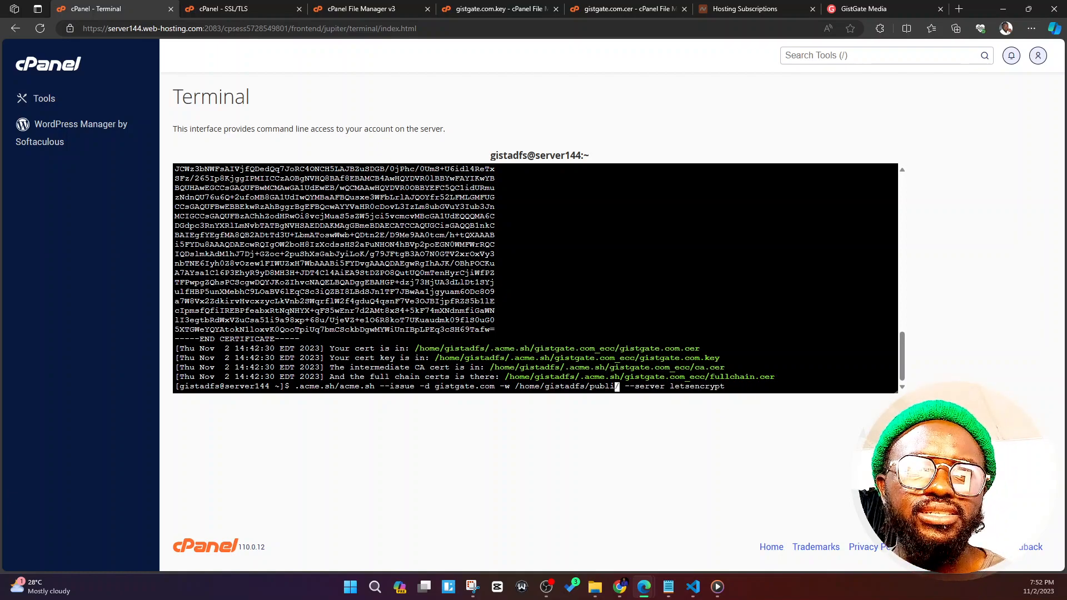
pyautogui.press('BackSpace')
pyautogui.press('BackSpace')
pyautogui.press('BackSpace')
pyautogui.press('BackSpace')
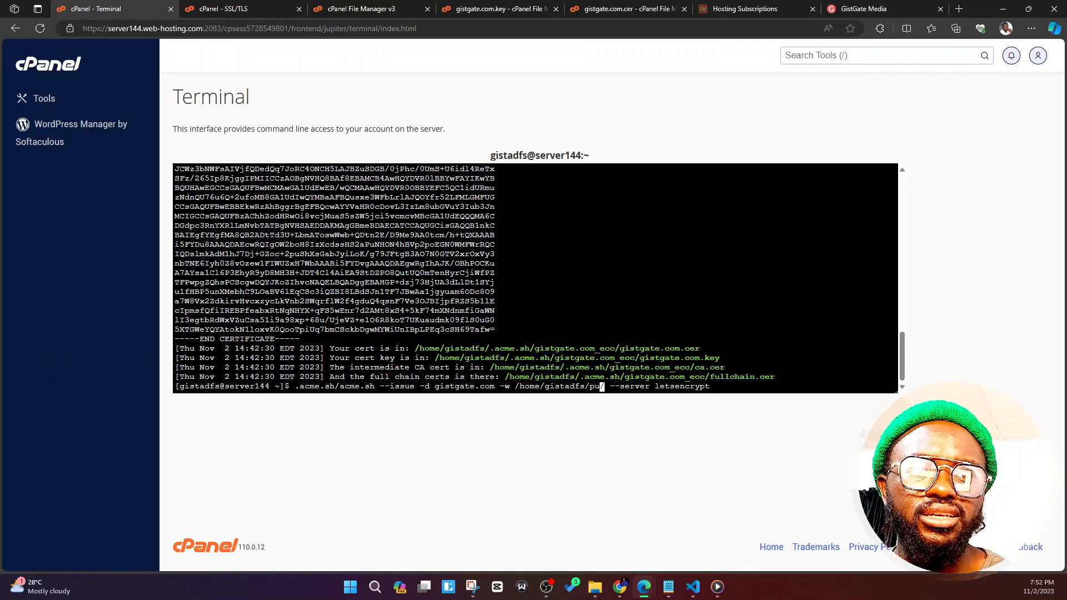
pyautogui.write('anaturuchi.com')
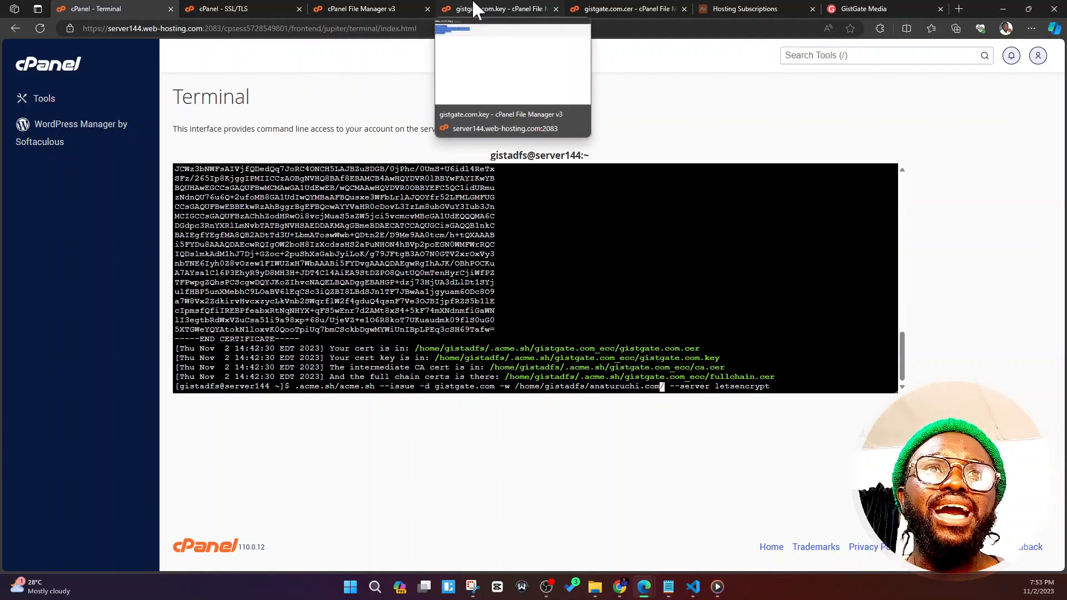
# - Examine the site files in public_html in File Manager, and return to the home directory to compare the domain folders
pyautogui.click(389, 9)
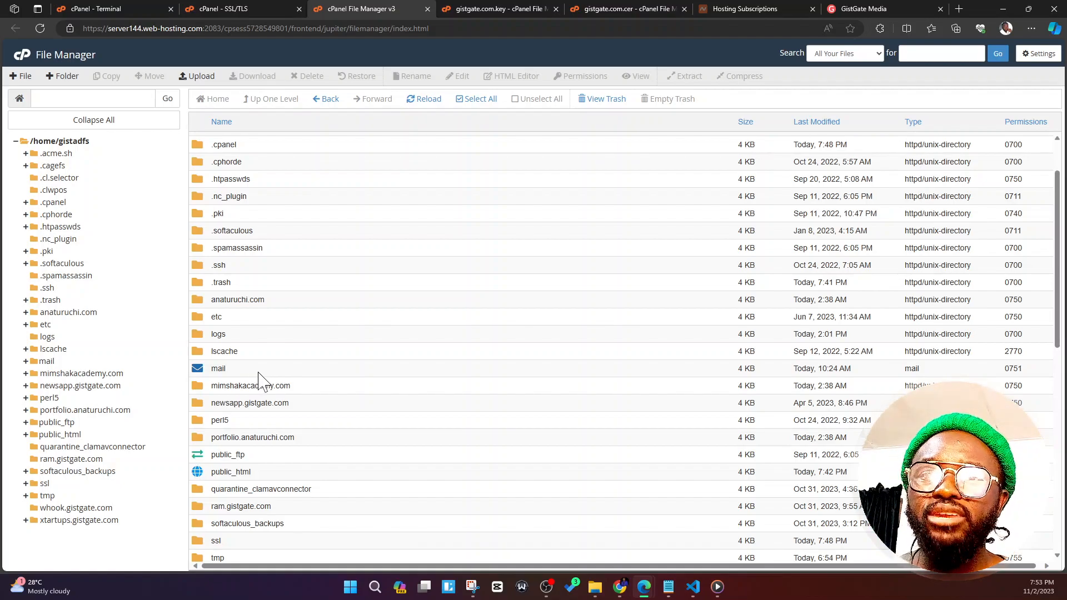
pyautogui.doubleClick(211, 472)
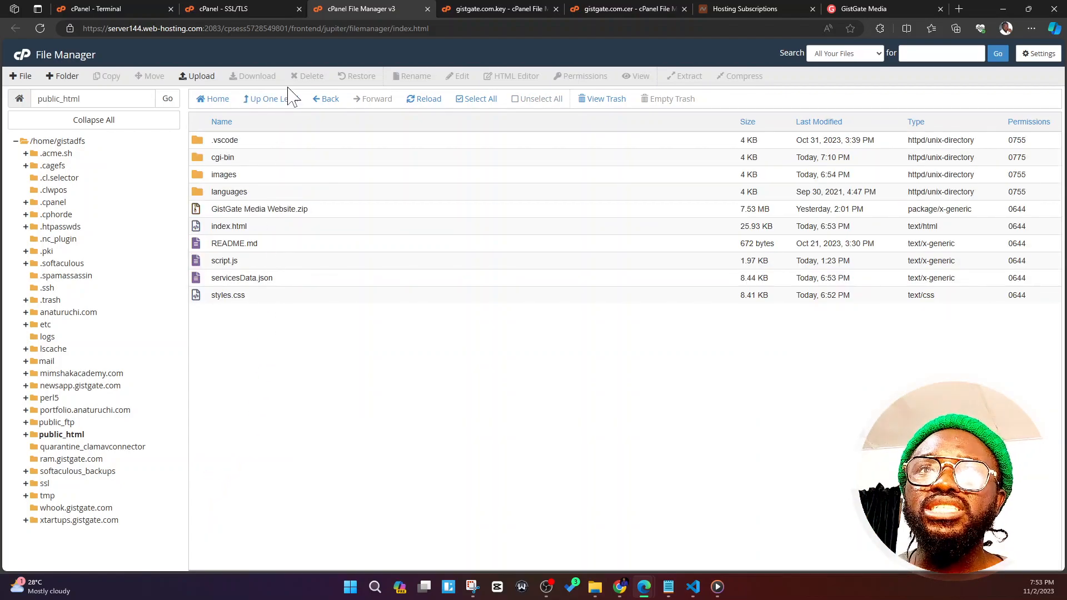
pyautogui.click(261, 105)
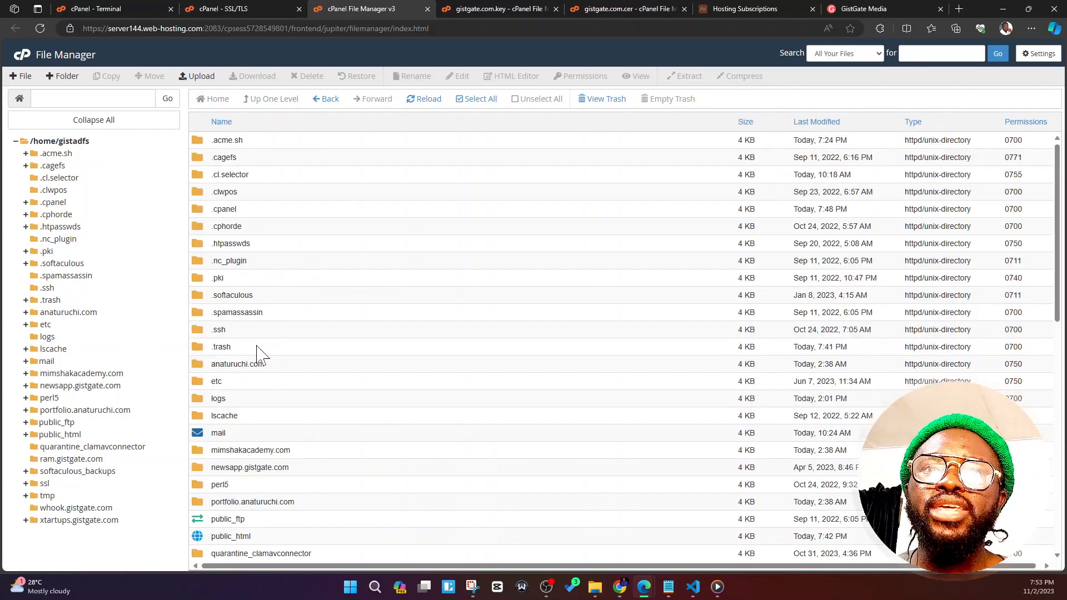
pyautogui.scroll(-3, 256, 422)
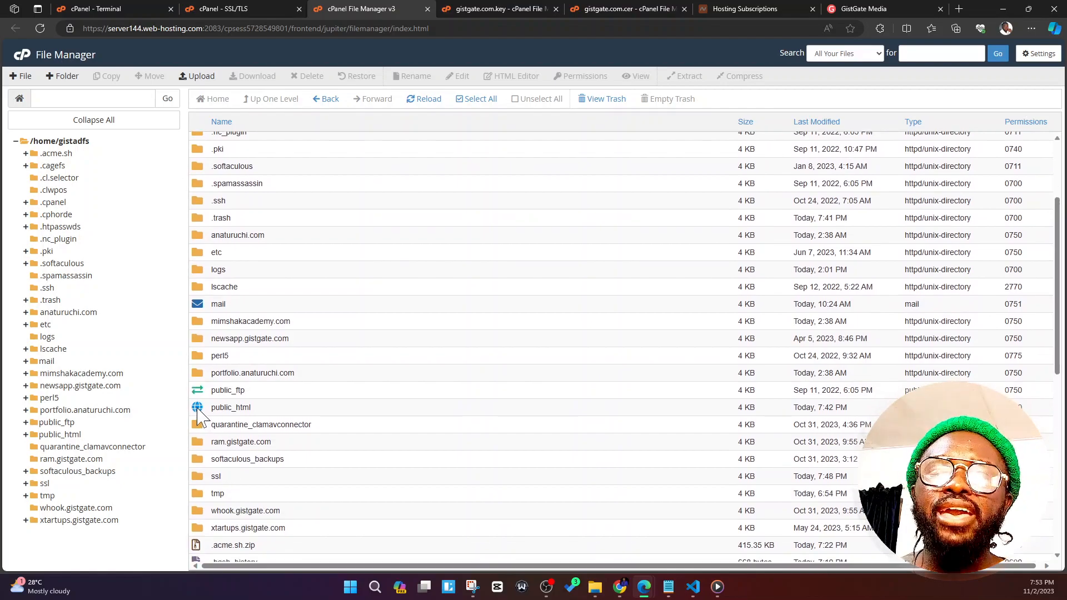